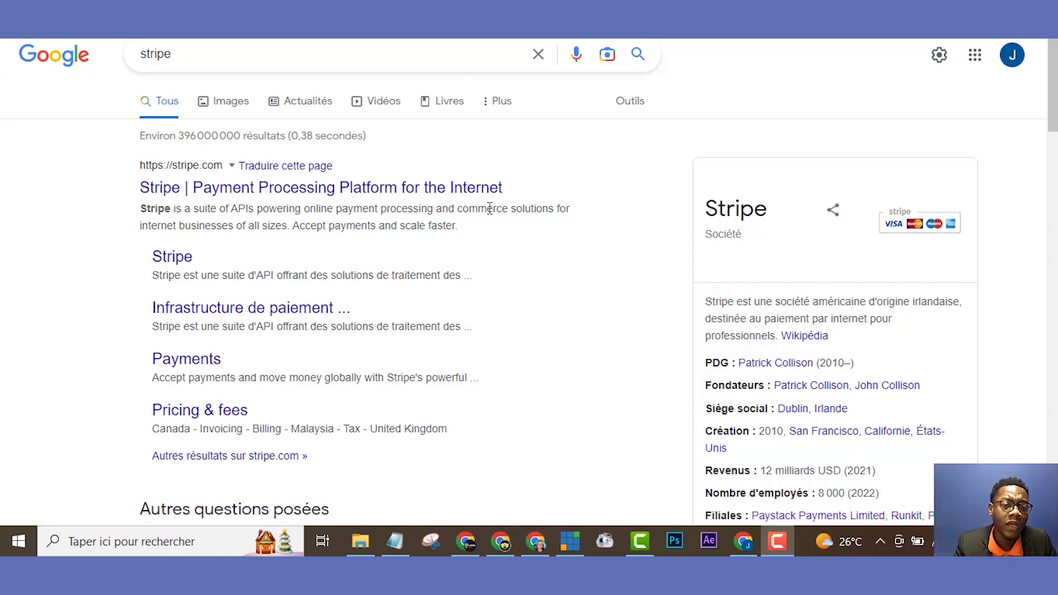
# - Open the official Stripe website, look at the sign-in page, then return to the home page
pyautogui.click(466, 194)
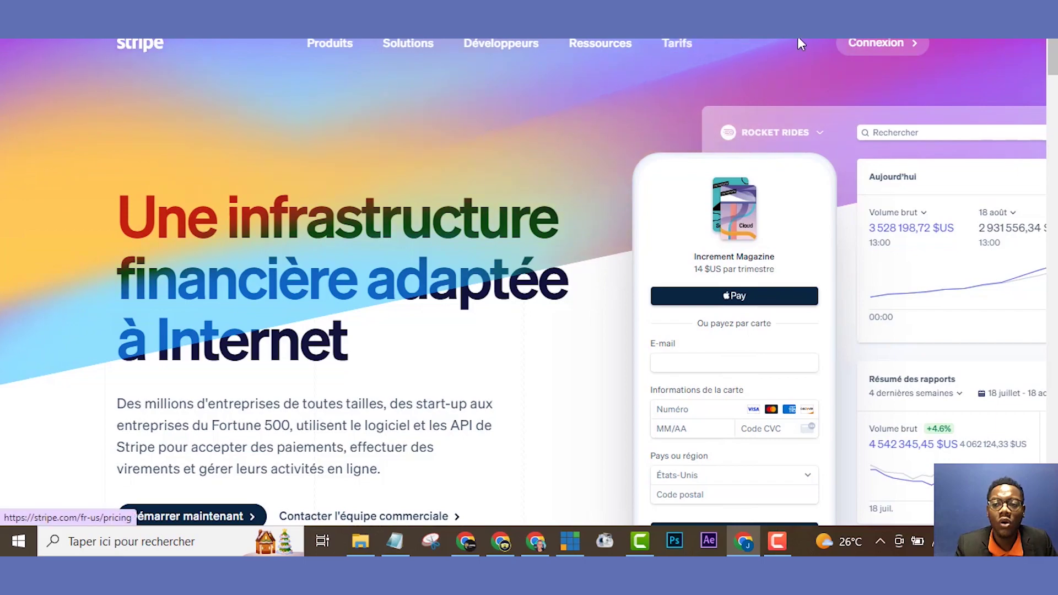
pyautogui.click(860, 51)
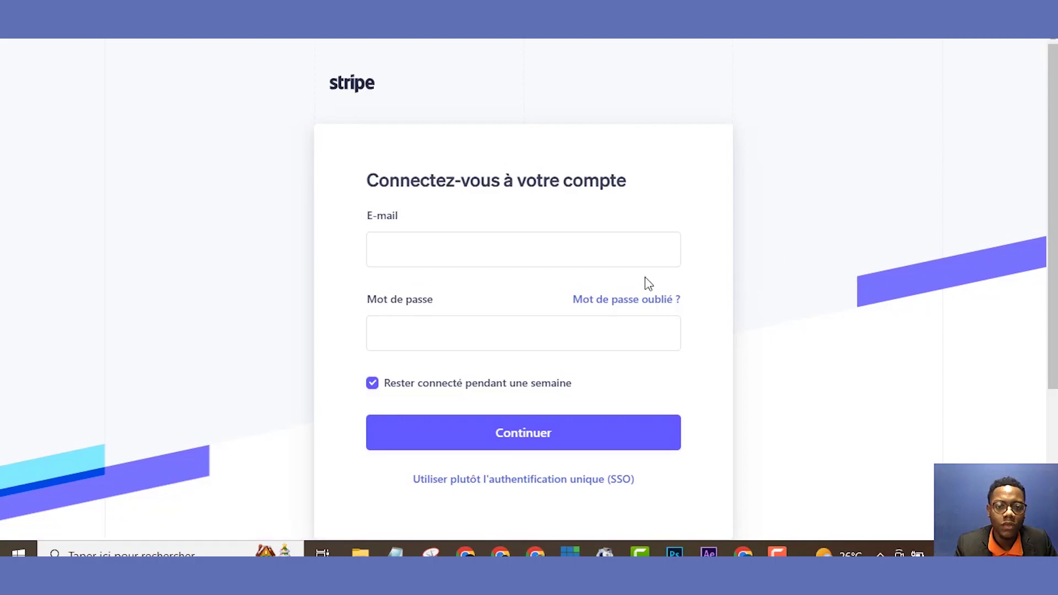
pyautogui.click(561, 255)
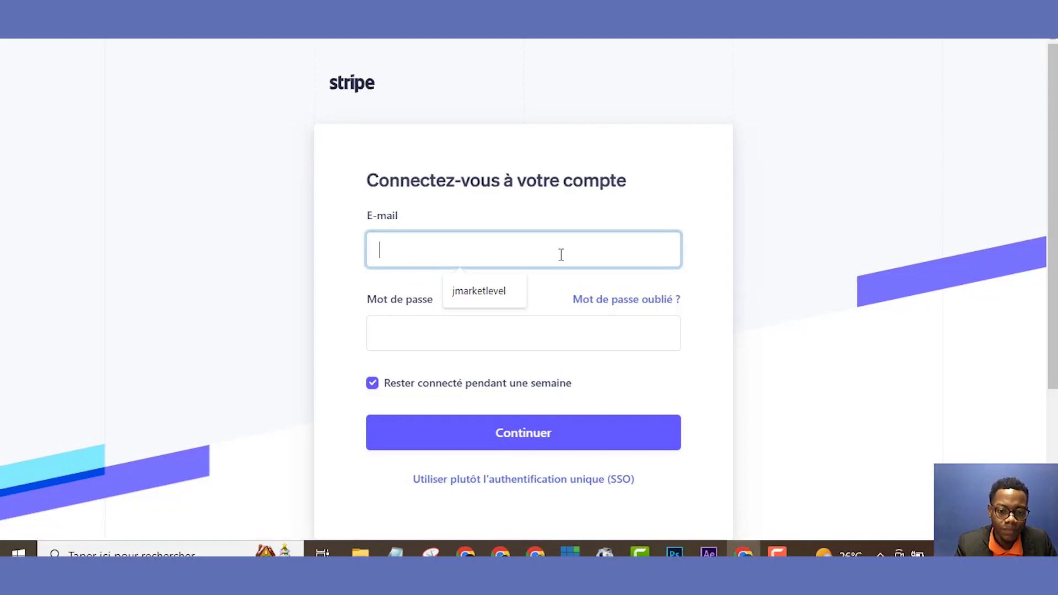
pyautogui.click(721, 354)
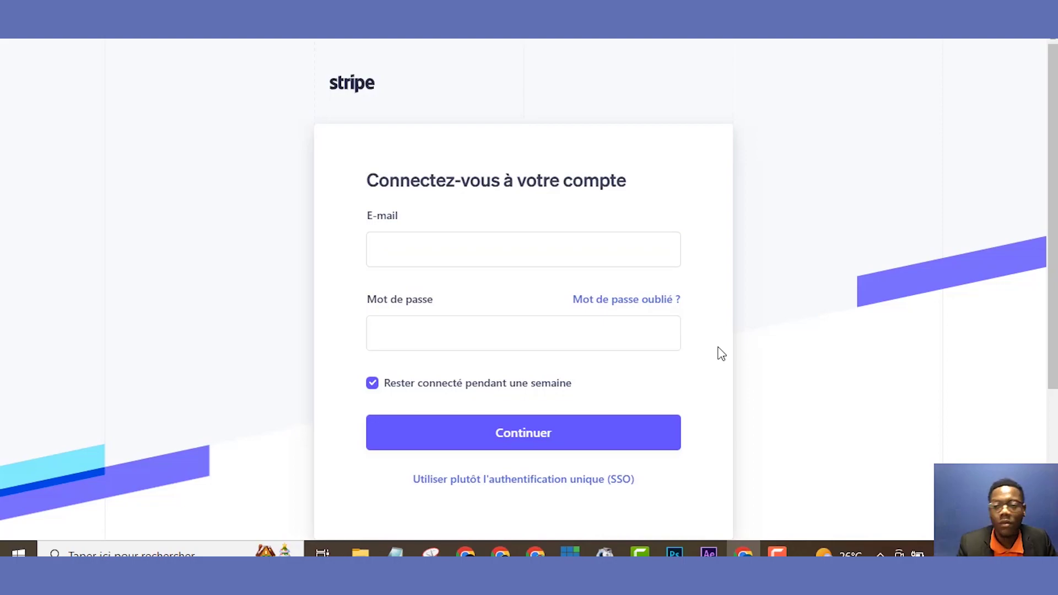
pyautogui.scroll(-4, 1053, 248)
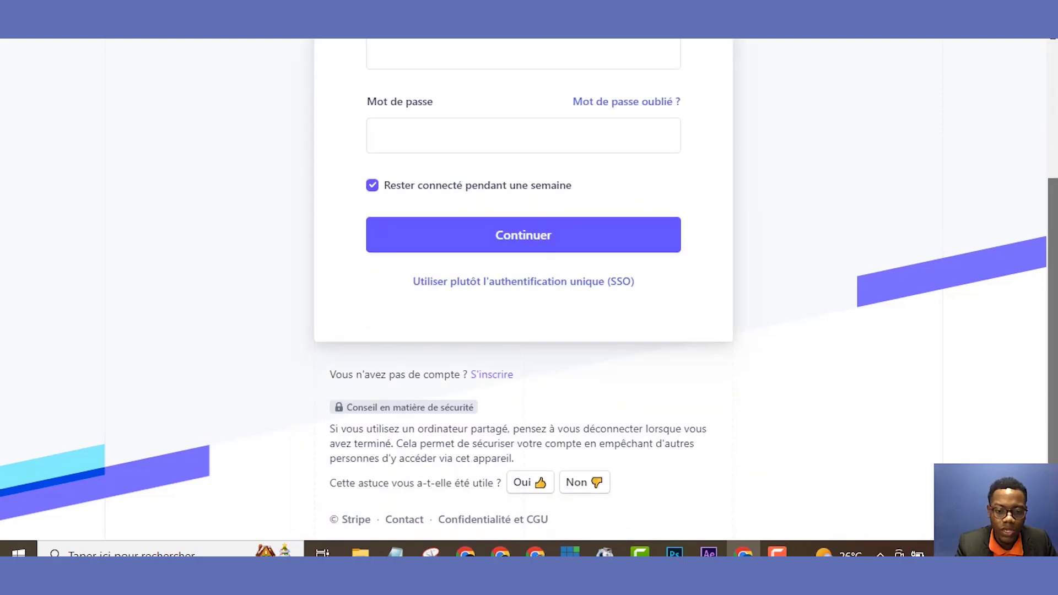
pyautogui.scroll(4, 761, 172)
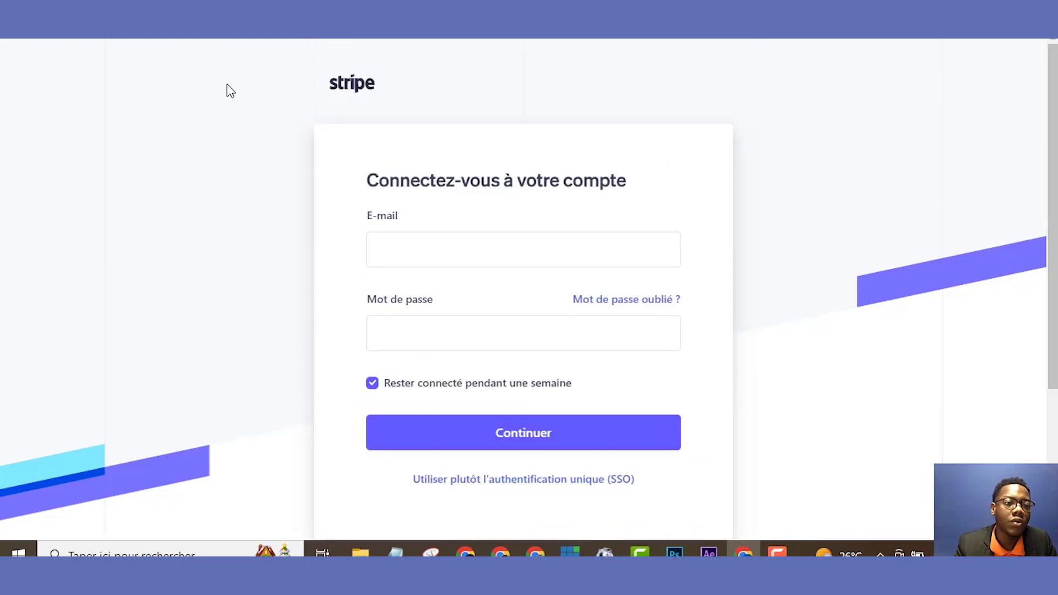
pyautogui.hotkey('alt', 'Left')
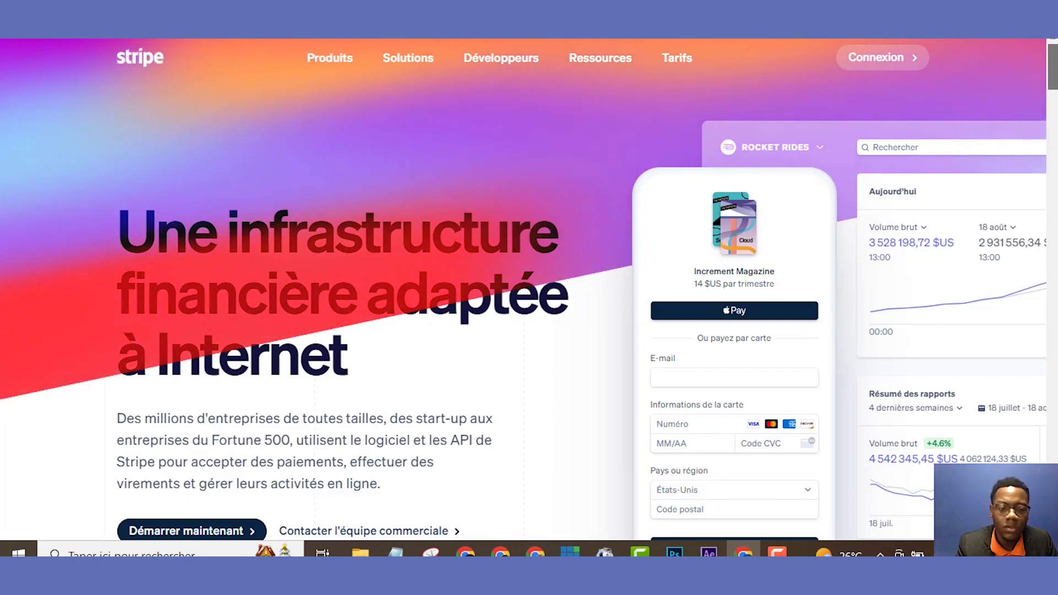
# - Start creating a new Stripe account with 'Démarrer maintenant' and place the cursor in the e-mail field
pyautogui.scroll(-4, 793, 169)
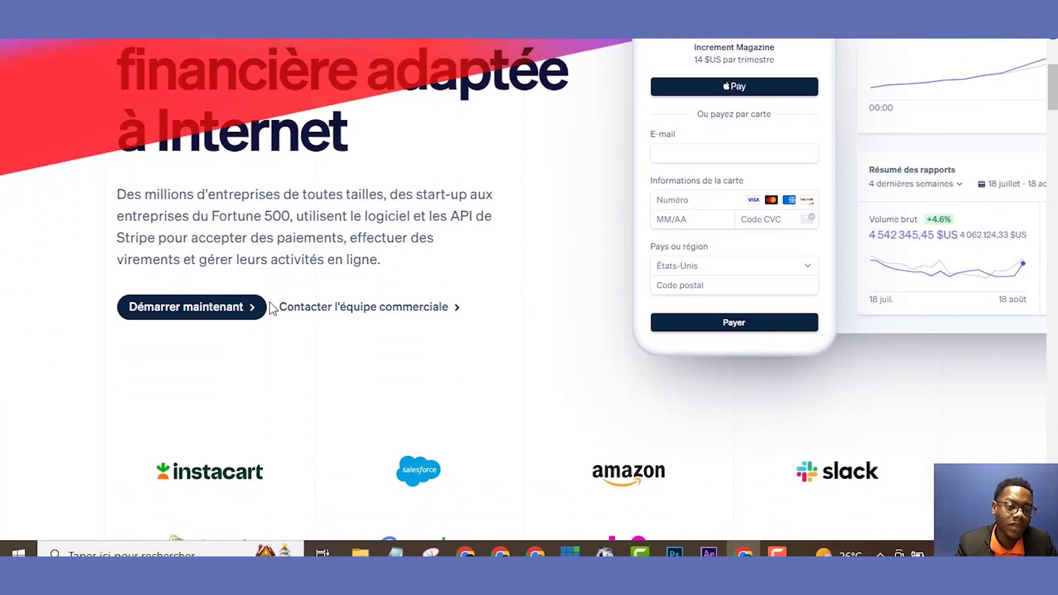
pyautogui.click(218, 319)
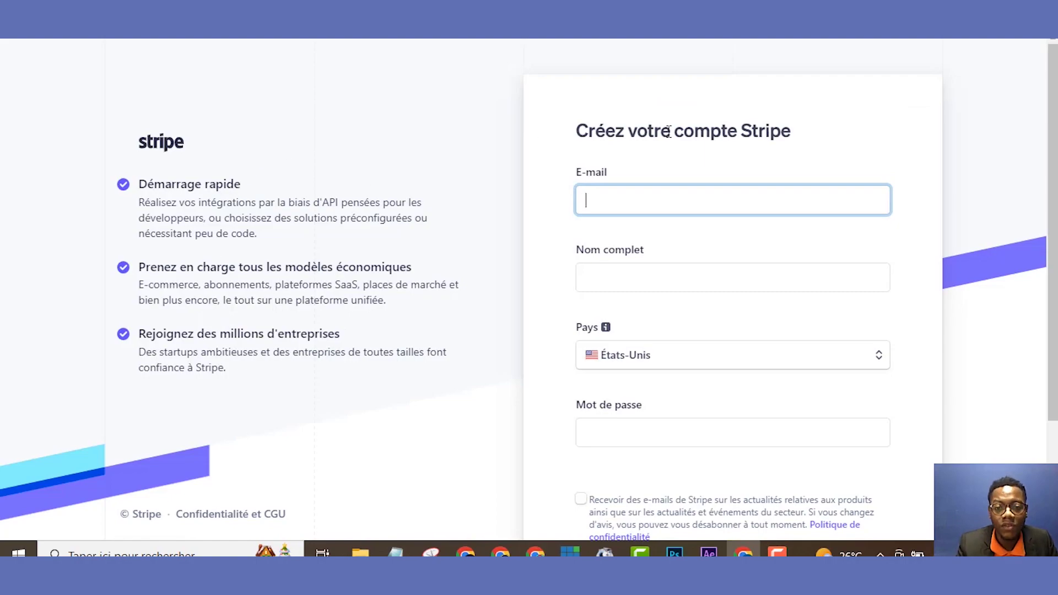
pyautogui.click(659, 199)
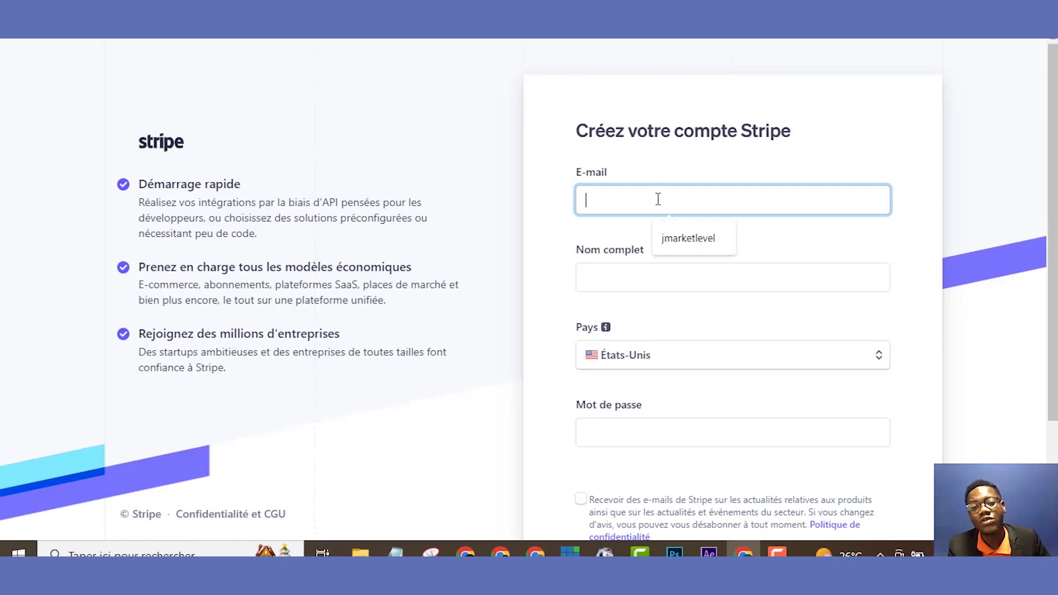
# - Enter the account e-mail address and fill the full name from the saved suggestion
pyautogui.write('J')
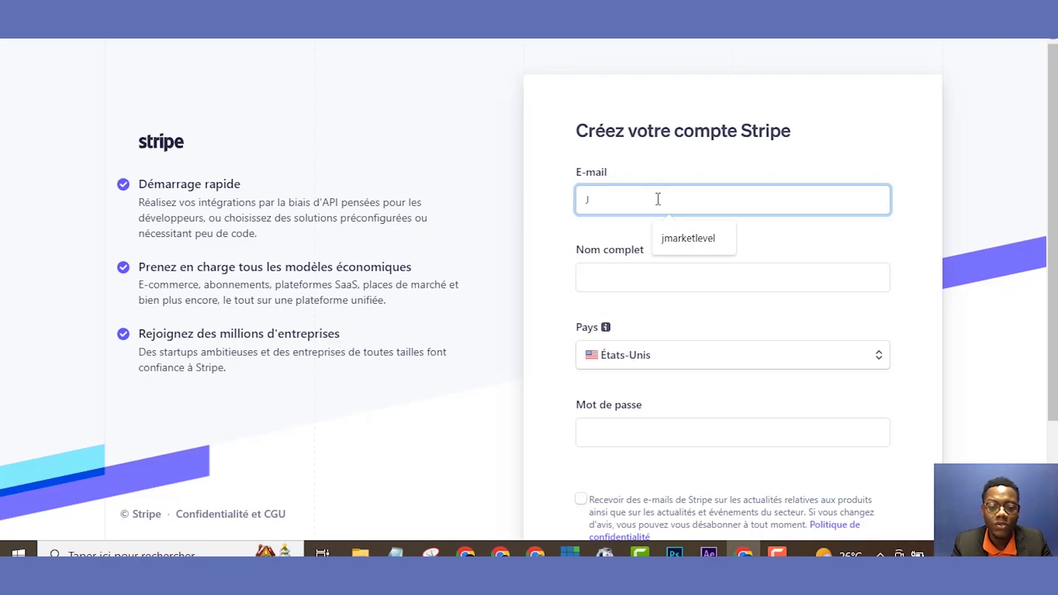
pyautogui.press('BackSpace')
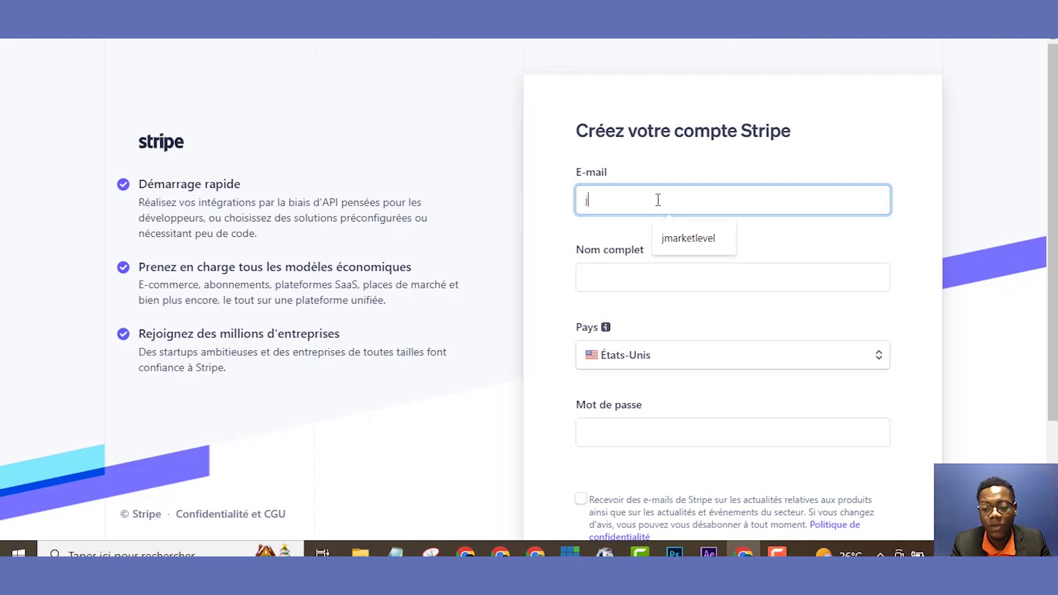
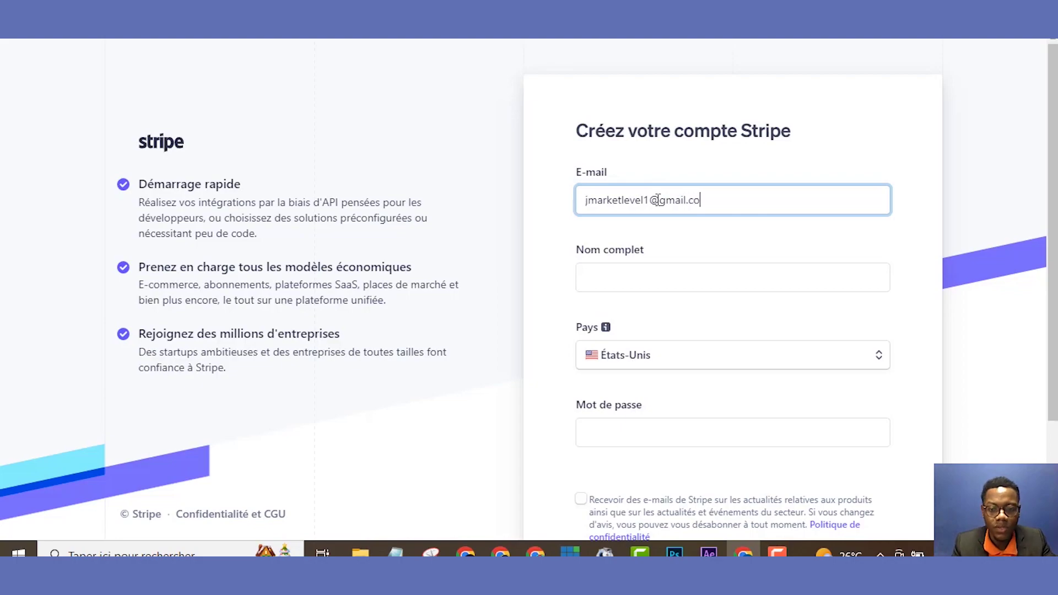
pyautogui.click(639, 270)
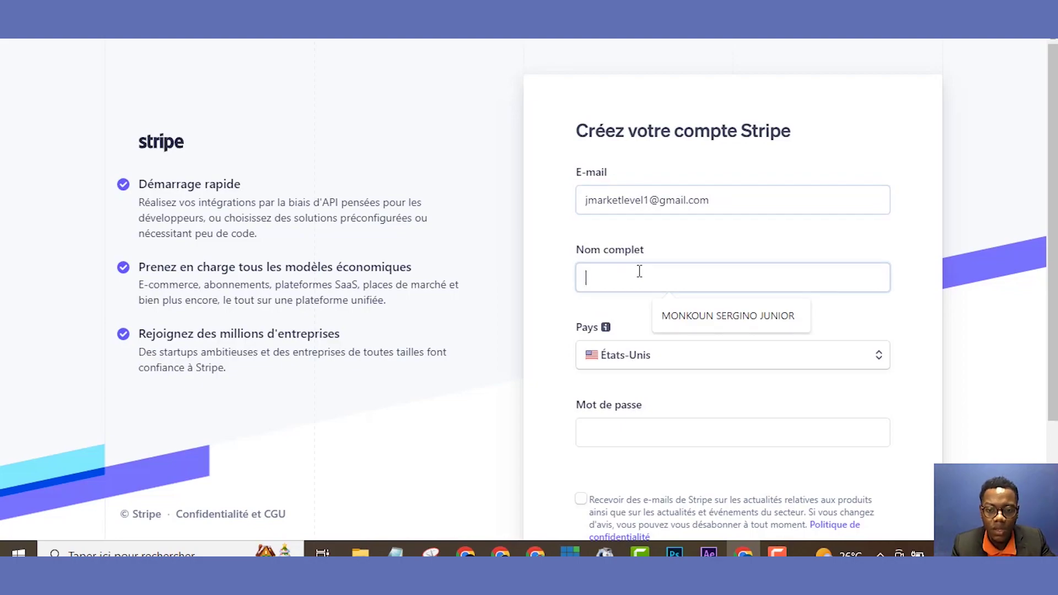
pyautogui.press('Down')
pyautogui.press('Return')
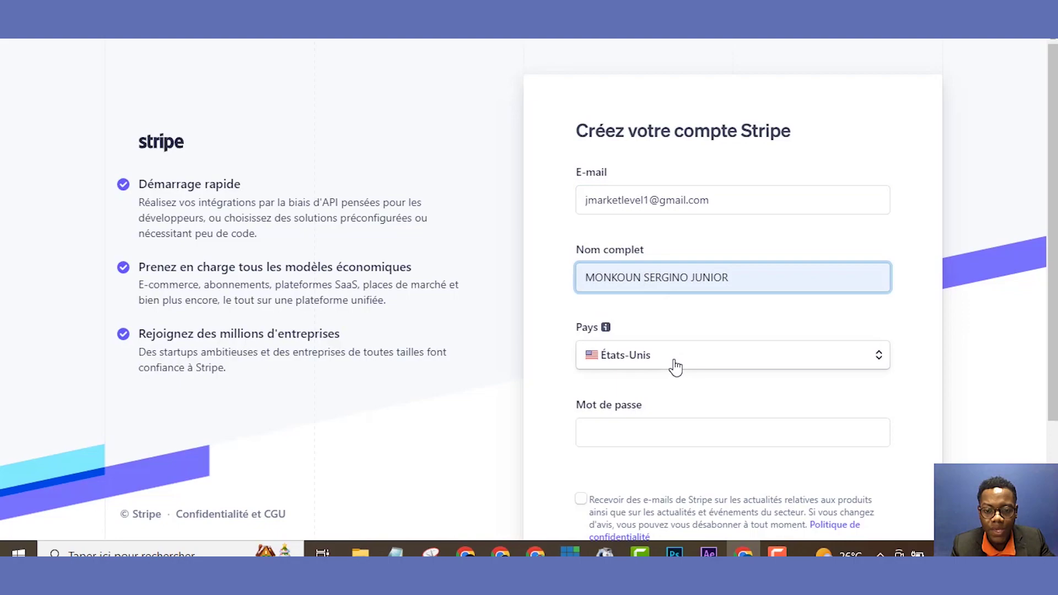
# - Set the country to Royaume-Uni
pyautogui.click(676, 366)
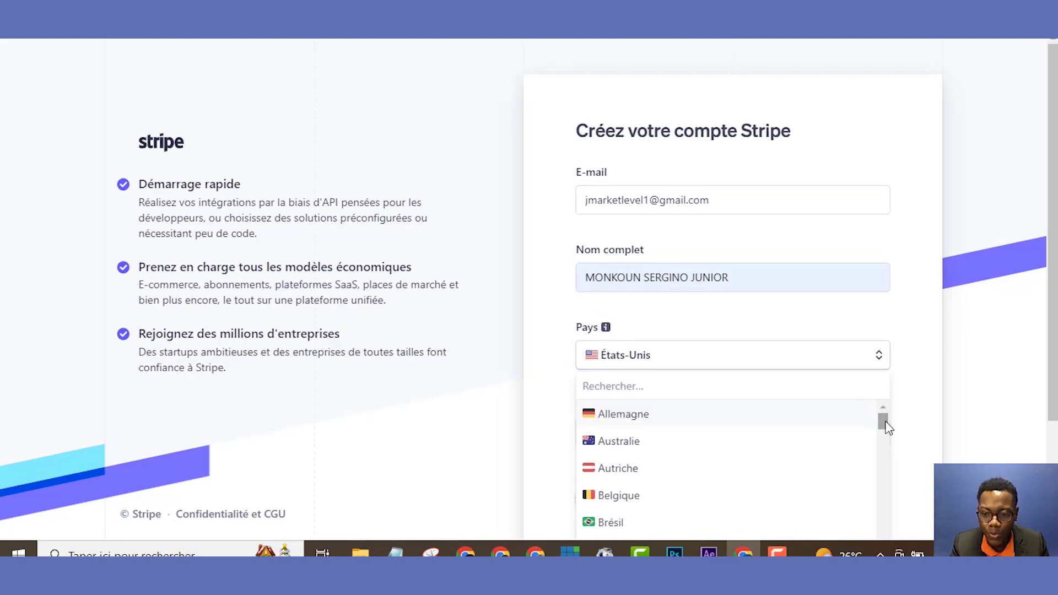
pyautogui.moveTo(884, 420); pyautogui.dragTo(890, 475)
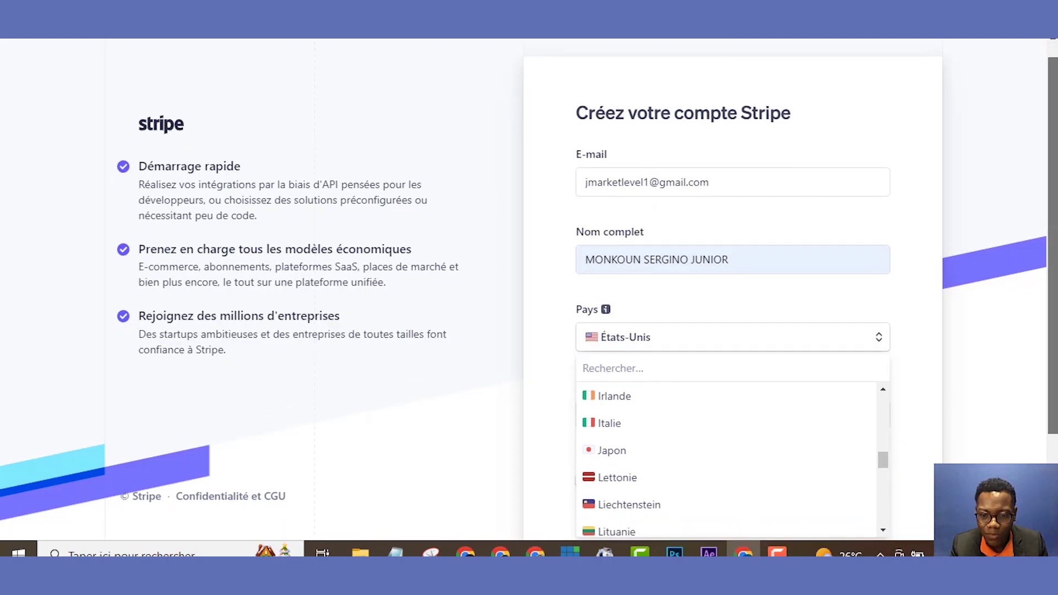
pyautogui.scroll(-1, 859, 510)
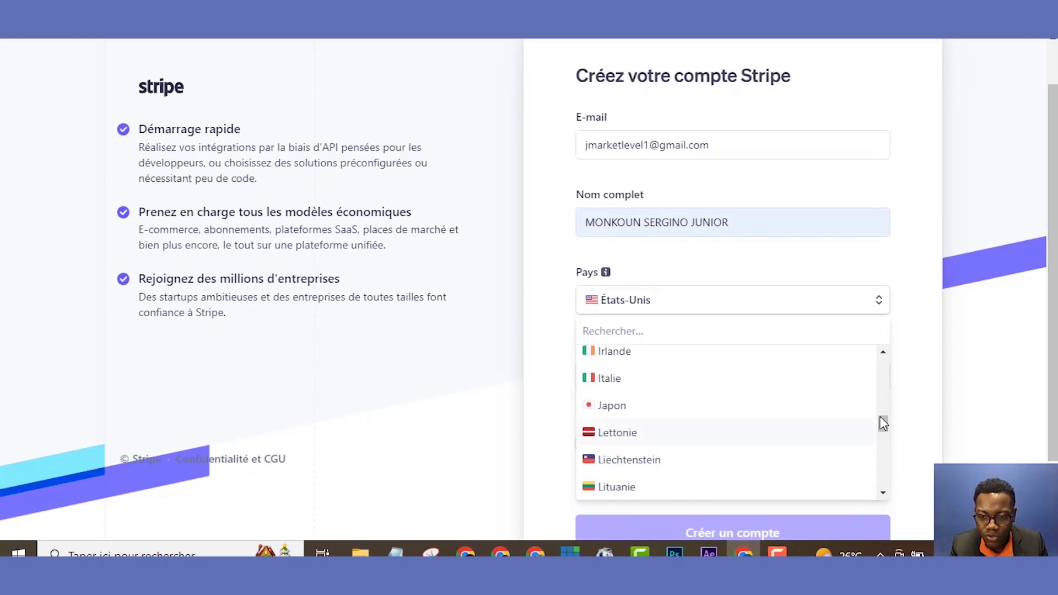
pyautogui.moveTo(883, 432); pyautogui.dragTo(868, 472)
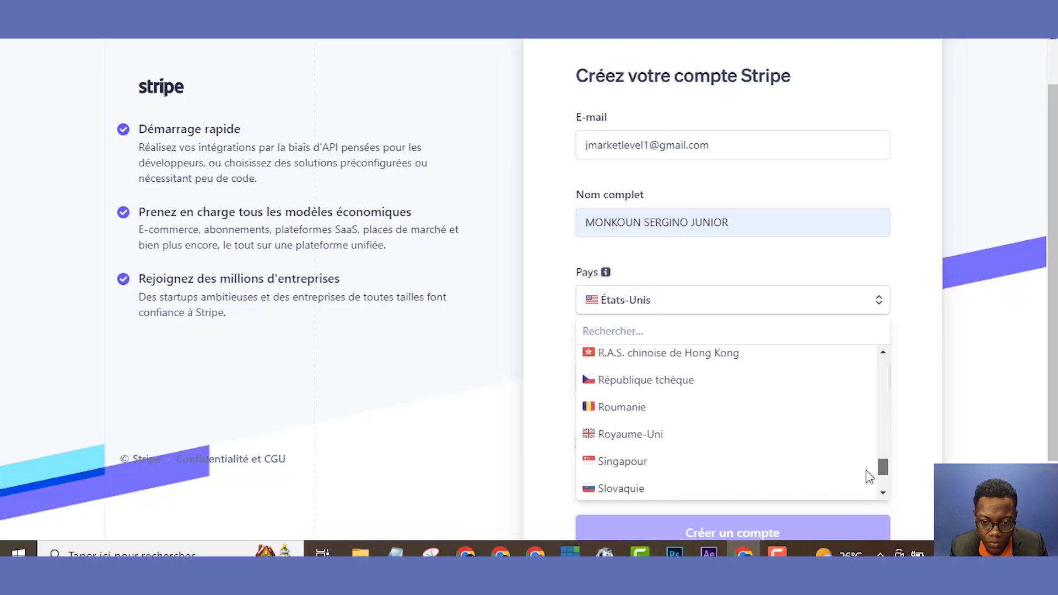
pyautogui.click(640, 441)
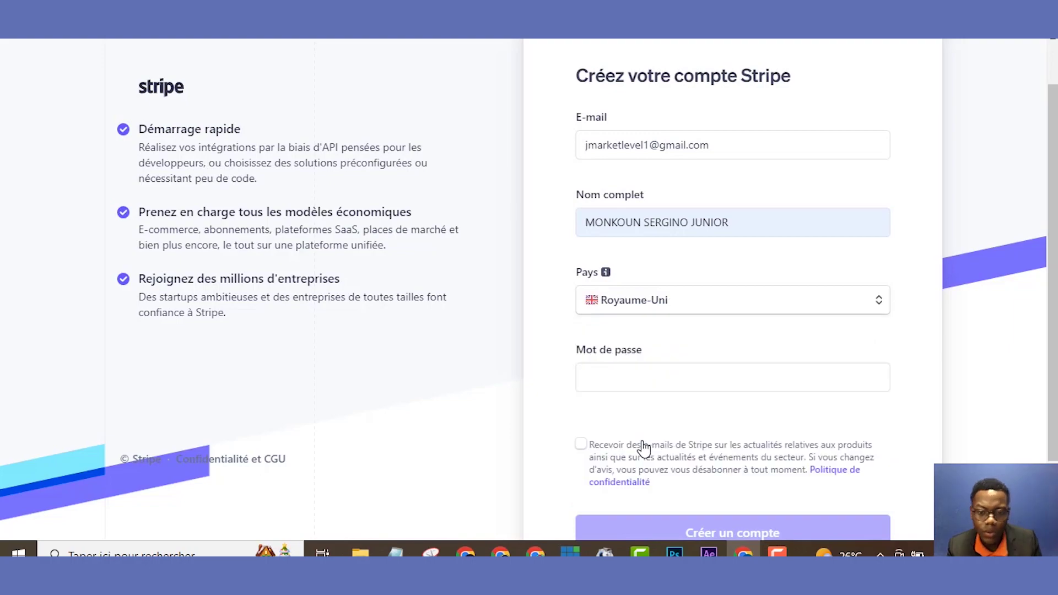
# - Use the browser's suggested strong password for the account
pyautogui.click(742, 375)
pyautogui.click(888, 420)
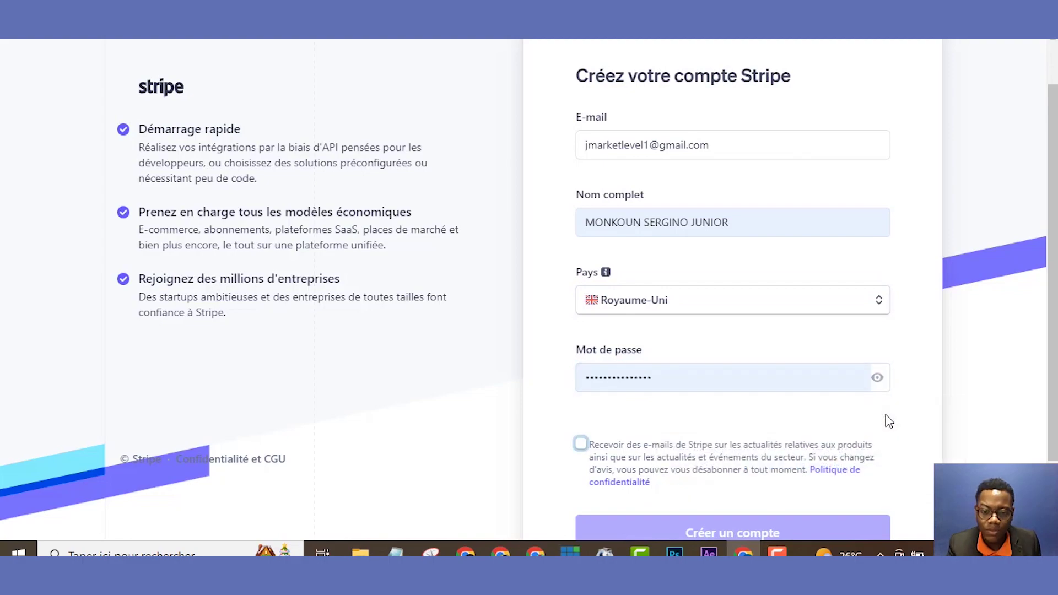
pyautogui.click(755, 381)
pyautogui.hotkey('ctrl', 'a')
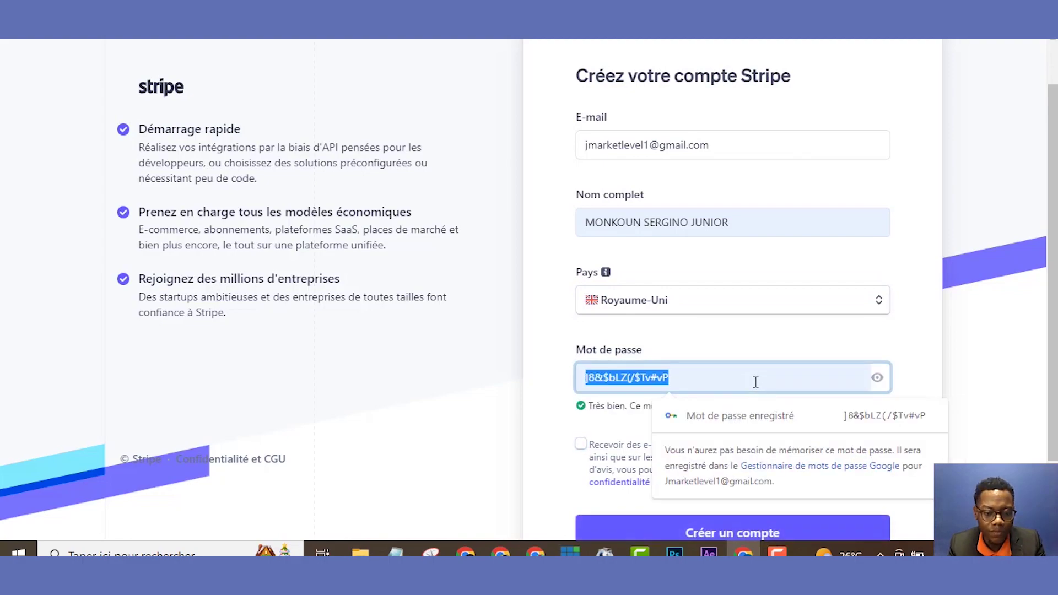
pyautogui.click(568, 390)
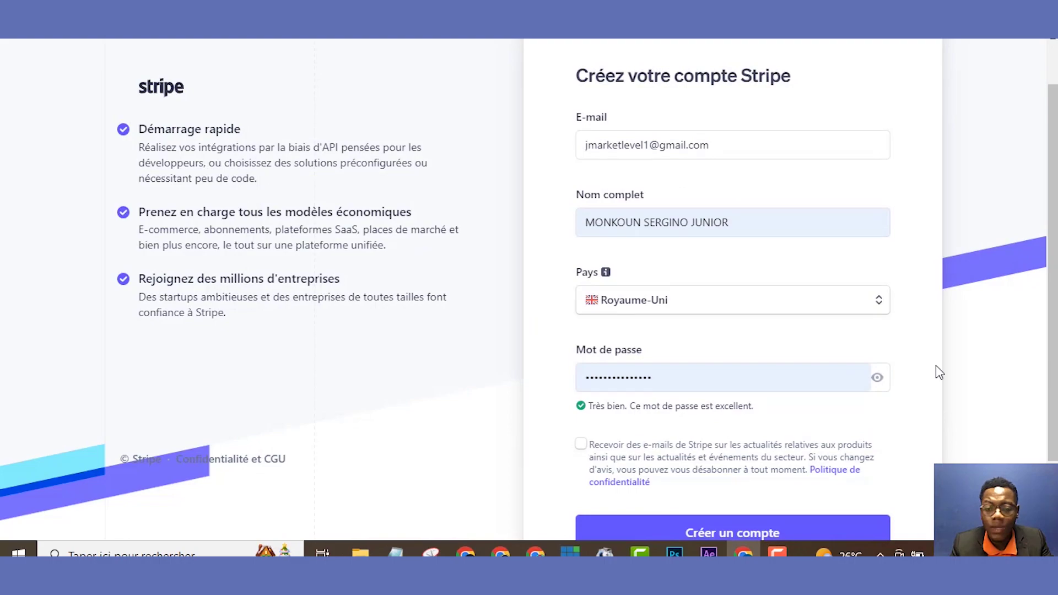
pyautogui.scroll(-1, 938, 371)
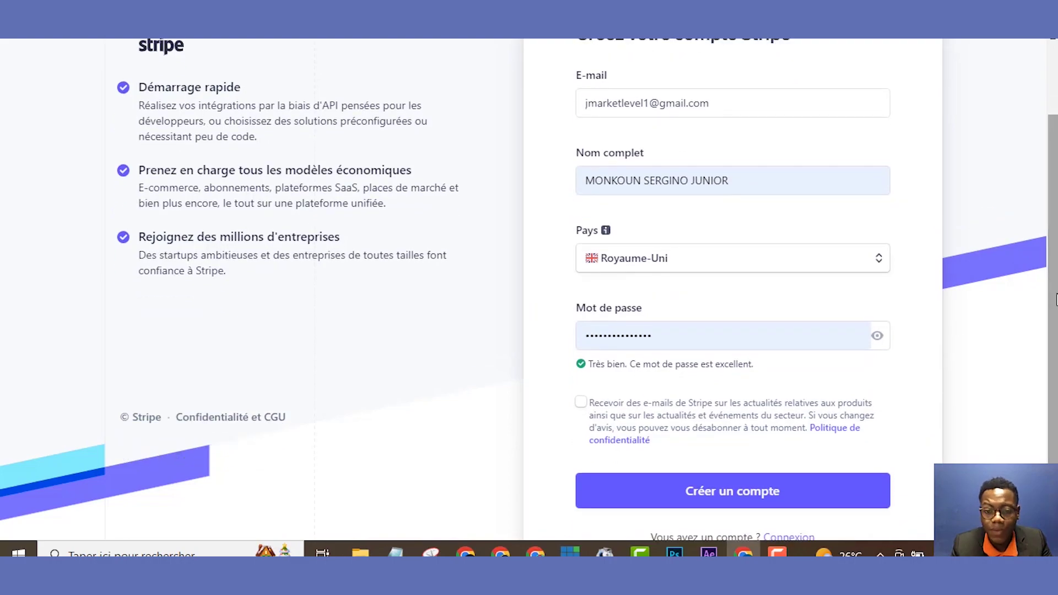
# - Submit the sign-up with 'Créer un compte' and open Gmail from the verification page
pyautogui.click(740, 493)
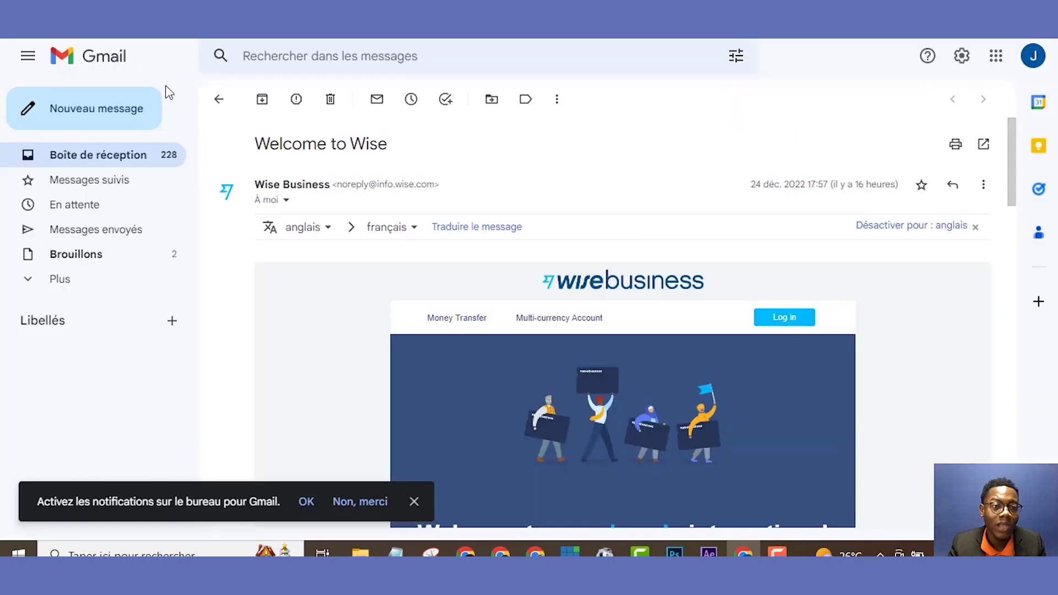
pyautogui.click(223, 113)
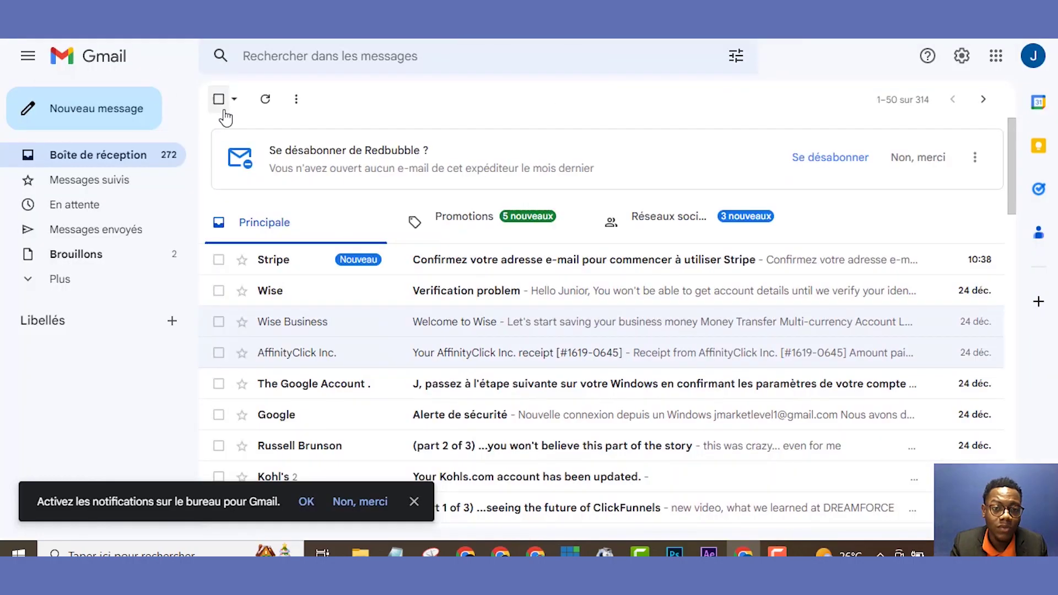
# - Open Stripe's 'Confirmez votre adresse e-mail' message and confirm the address
pyautogui.click(287, 267)
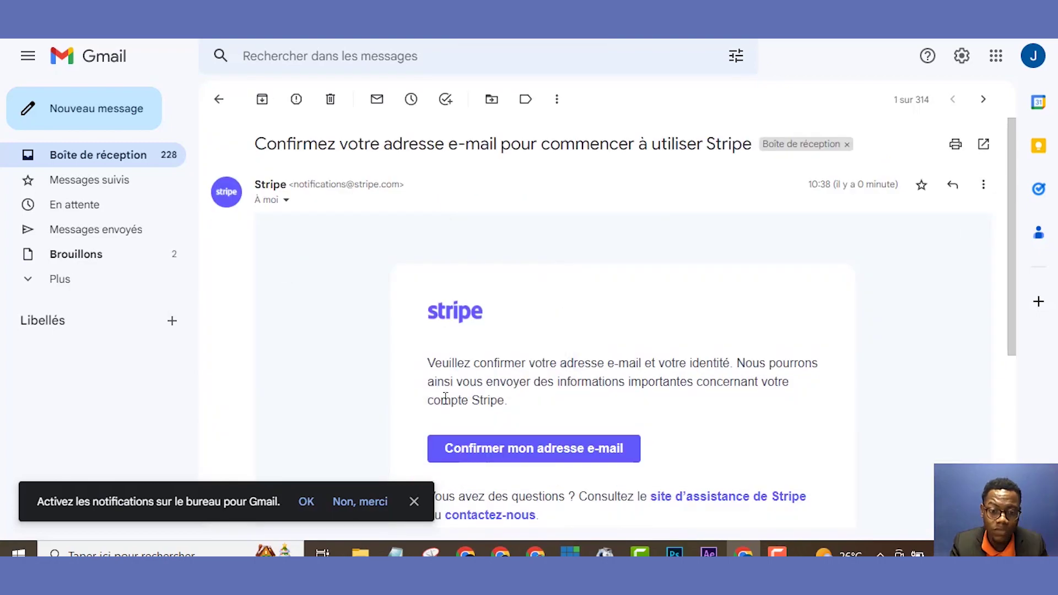
pyautogui.click(464, 460)
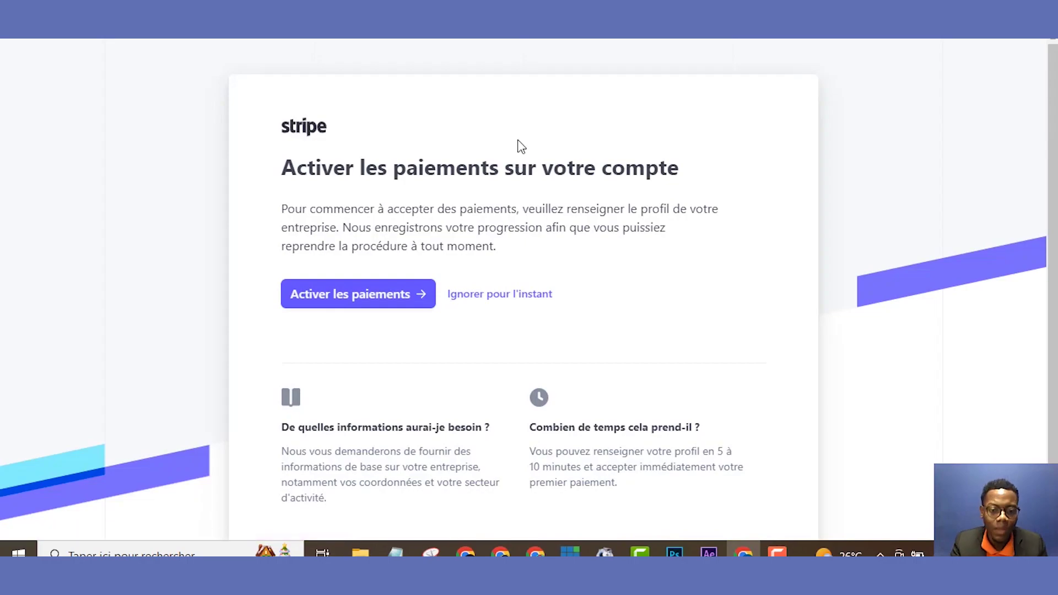
# - Start payment activation with 'Activer les paiements'
pyautogui.click(383, 294)
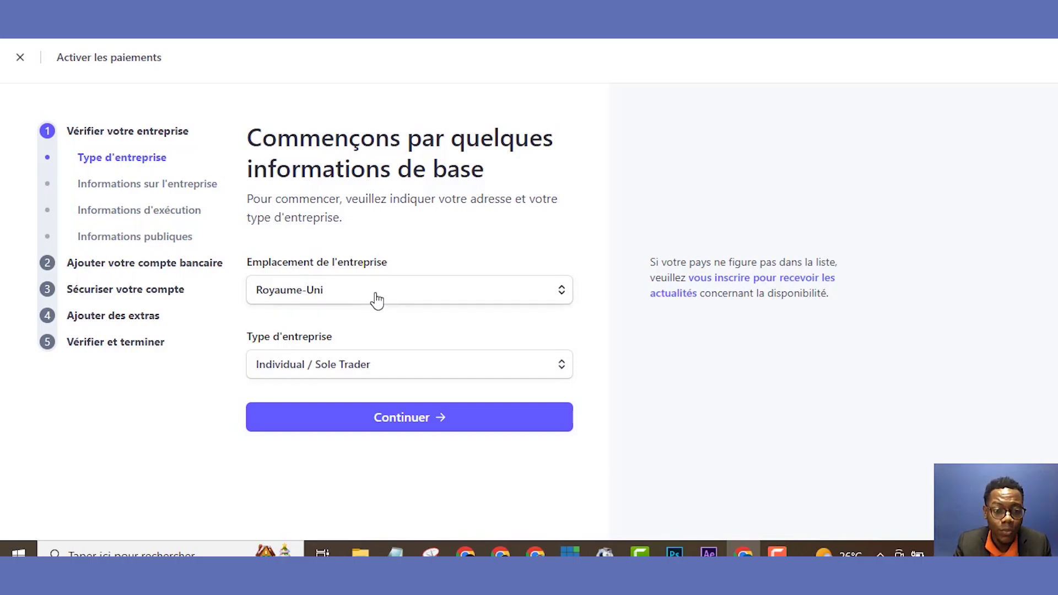
# - Set business type to Company with Private company structure, then continue
pyautogui.click(359, 366)
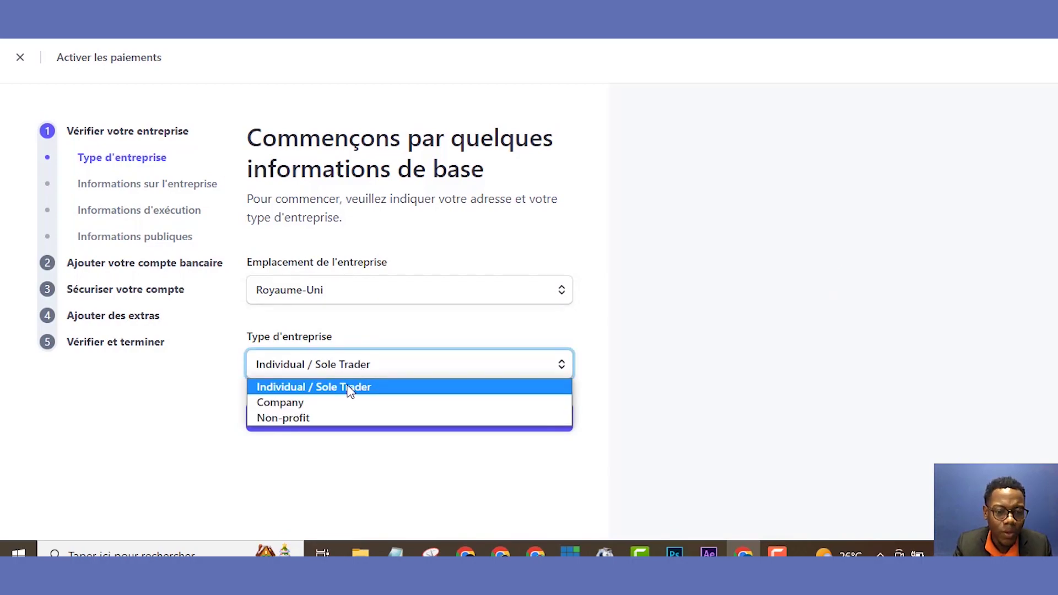
pyautogui.click(346, 405)
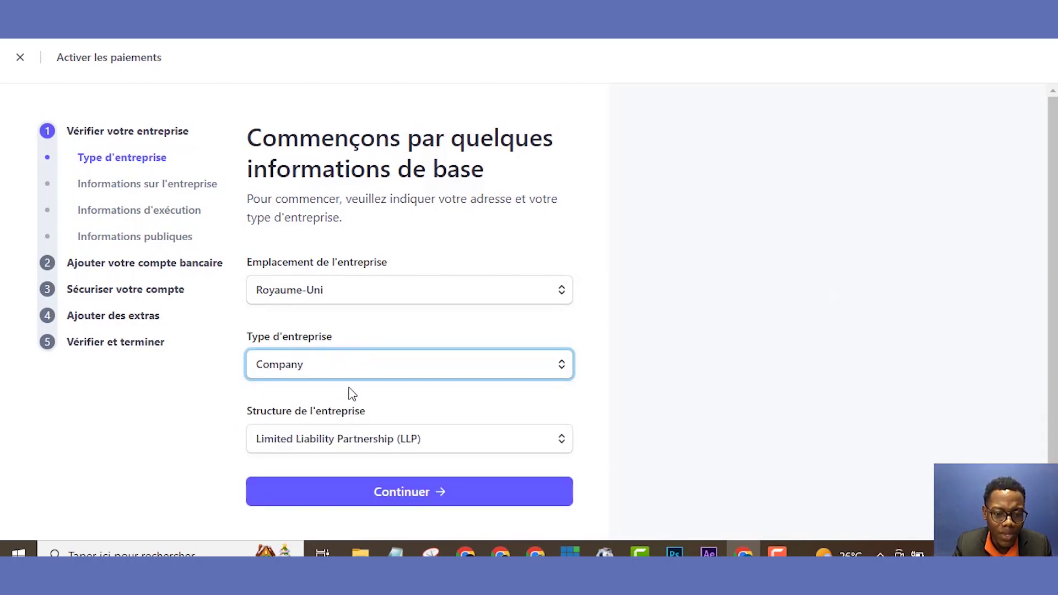
pyautogui.click(365, 450)
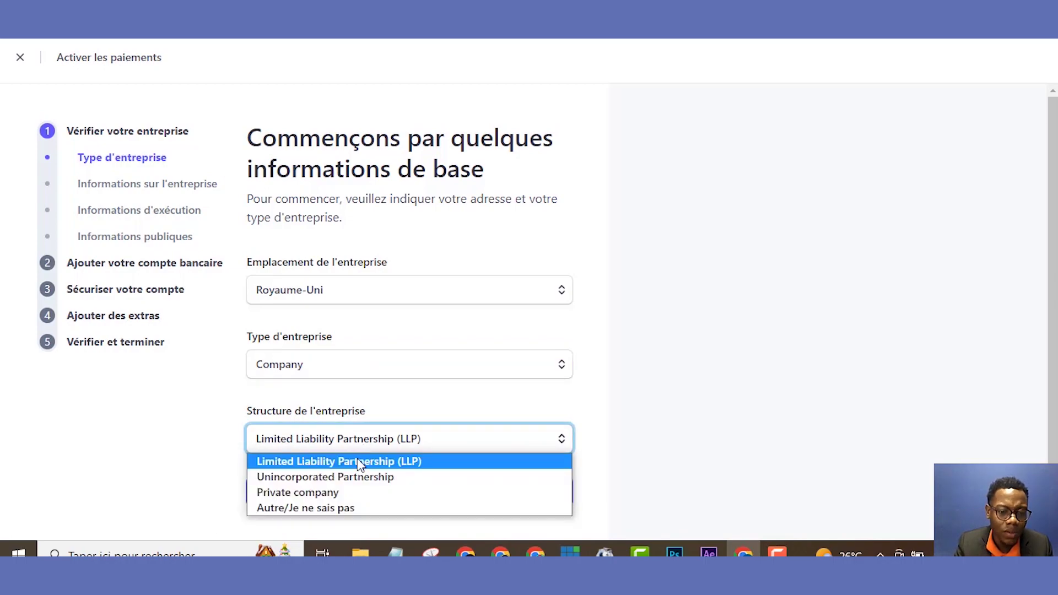
pyautogui.click(354, 492)
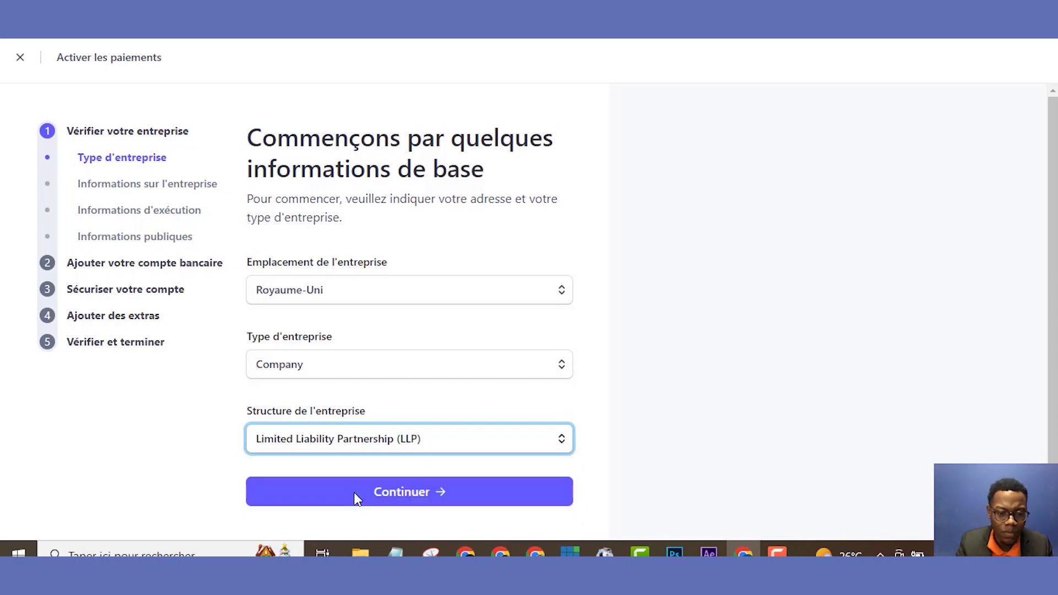
pyautogui.click(406, 494)
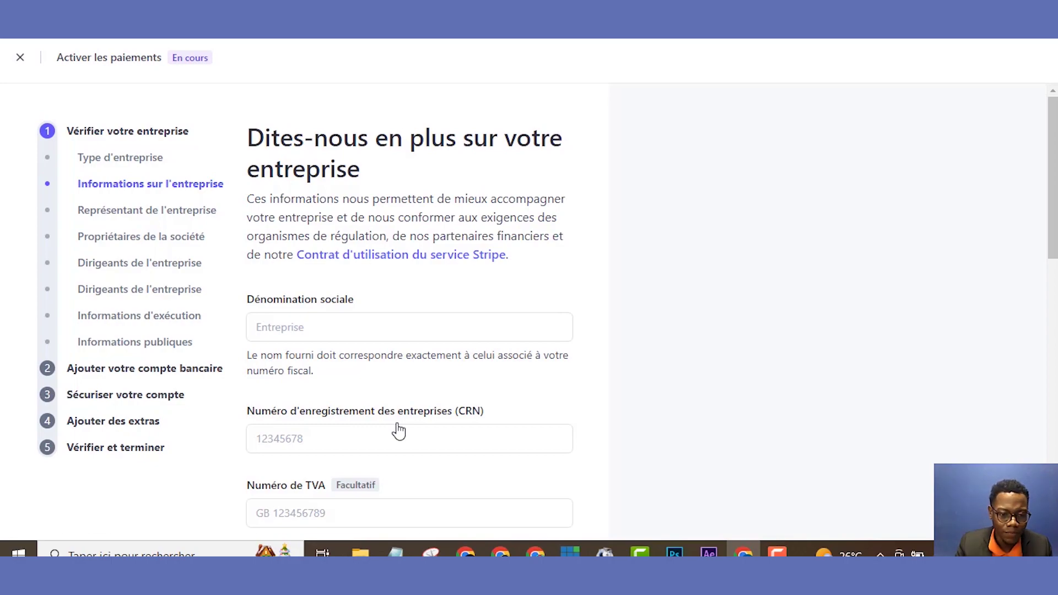
# - Type JOOMY LTD into the Dénomination sociale field
pyautogui.click(395, 327)
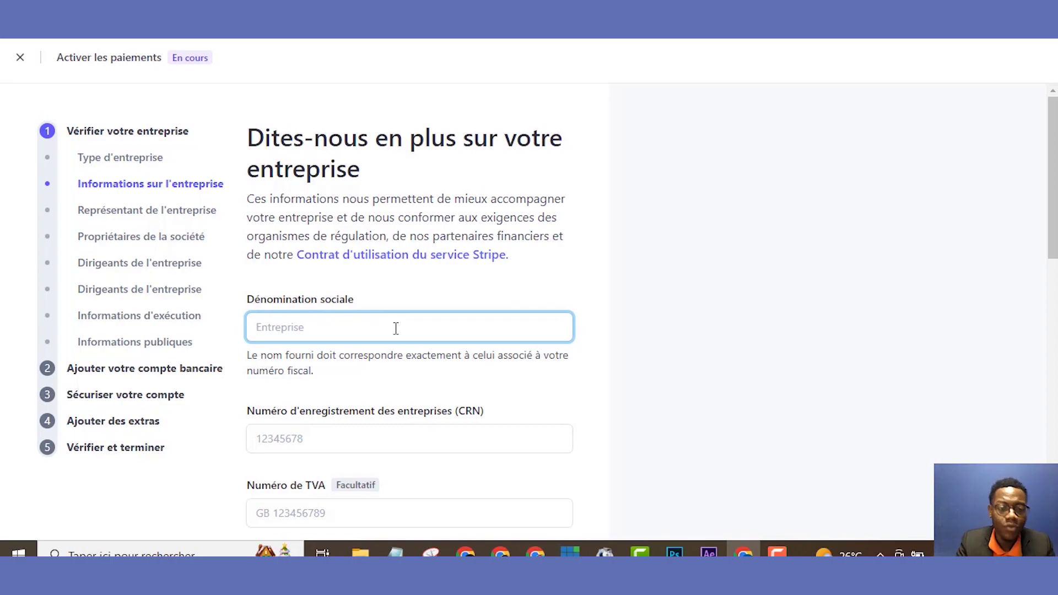
pyautogui.write('j')
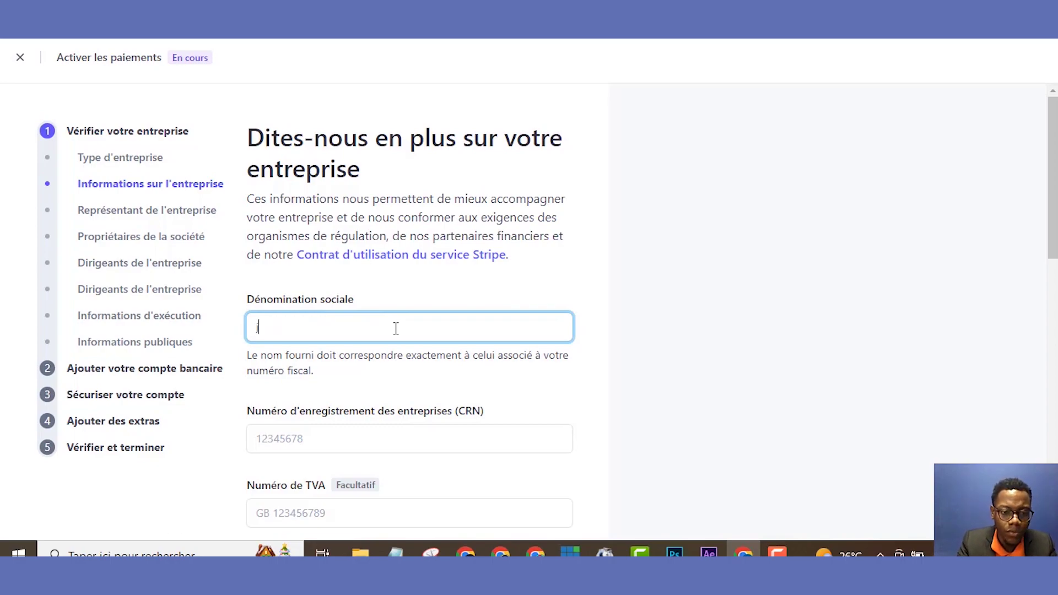
pyautogui.press('BackSpace')
pyautogui.write('JOO')
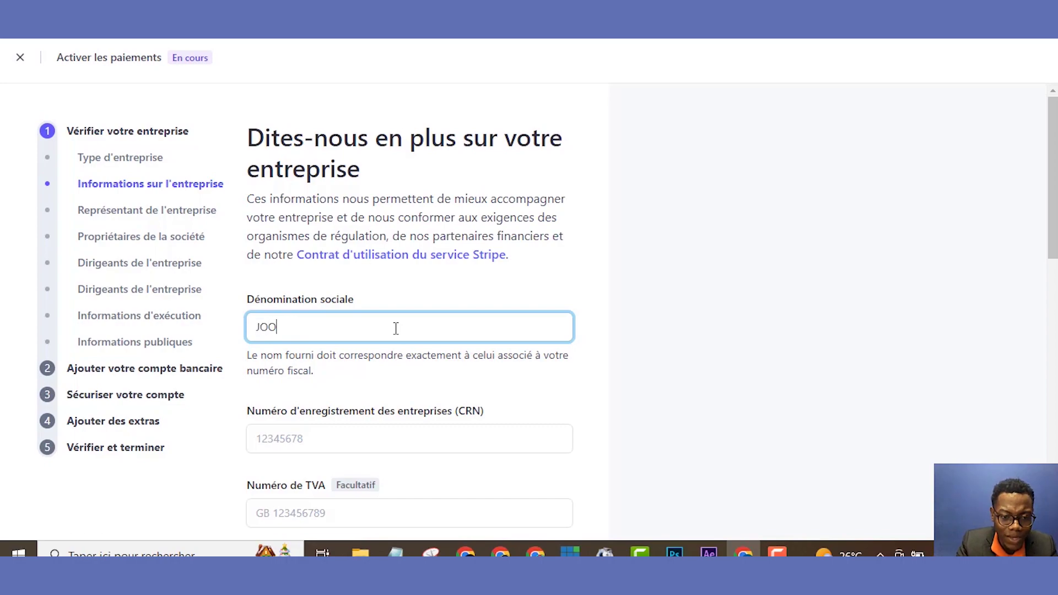
pyautogui.write('MY L')
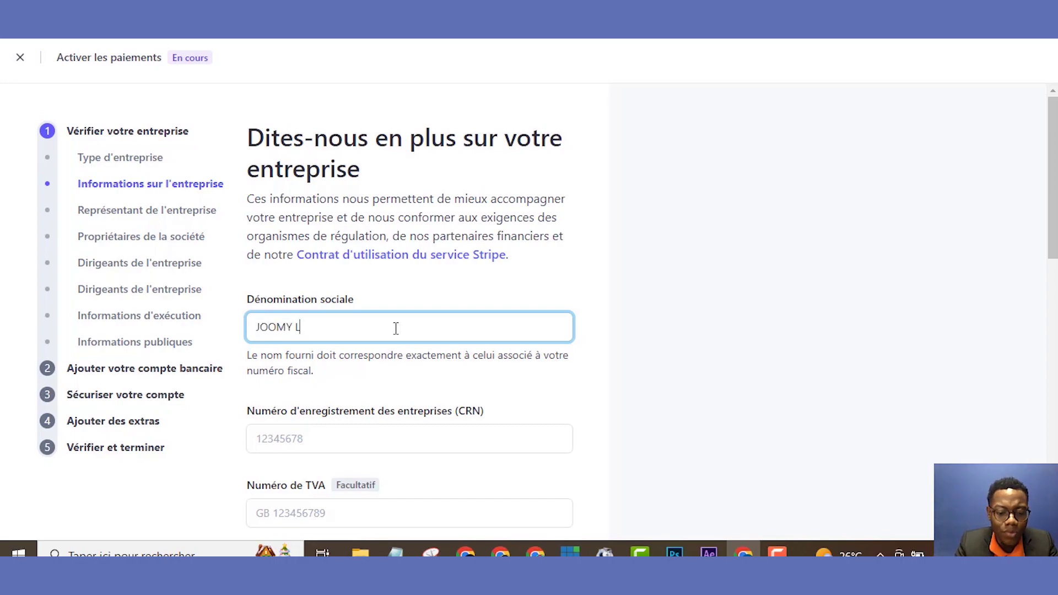
pyautogui.write('TD')
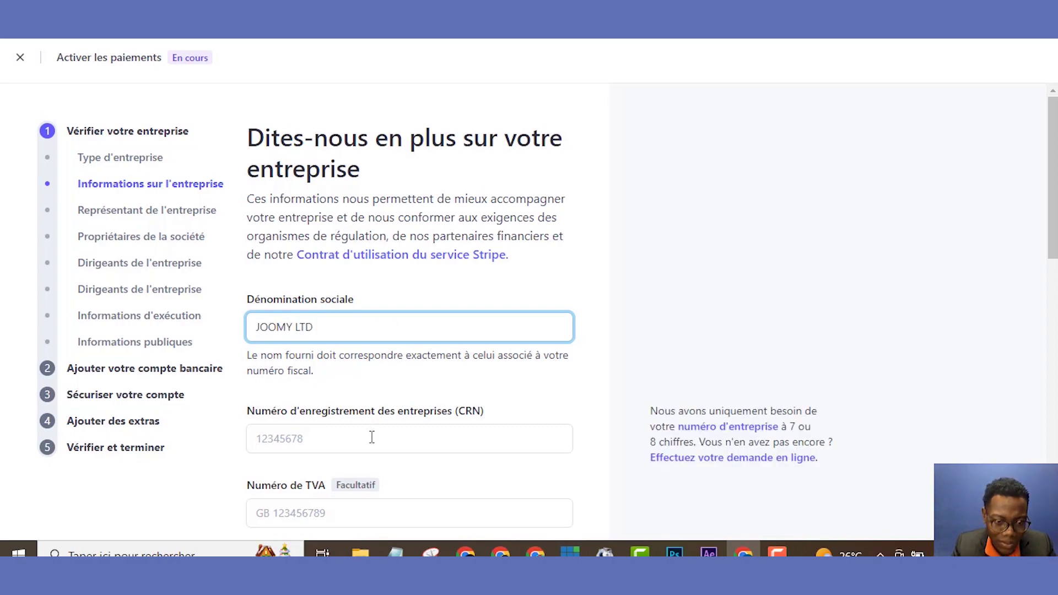
# - Enter the company registration number, trimming the extra digit so it has 8 digits
pyautogui.click(372, 437)
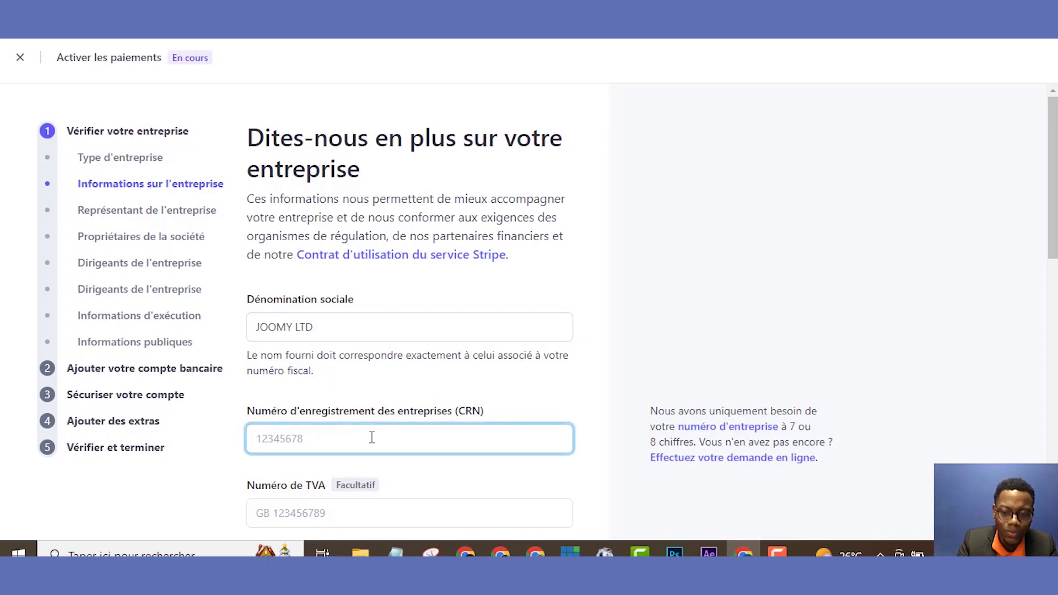
pyautogui.scroll(-4, 650, 317)
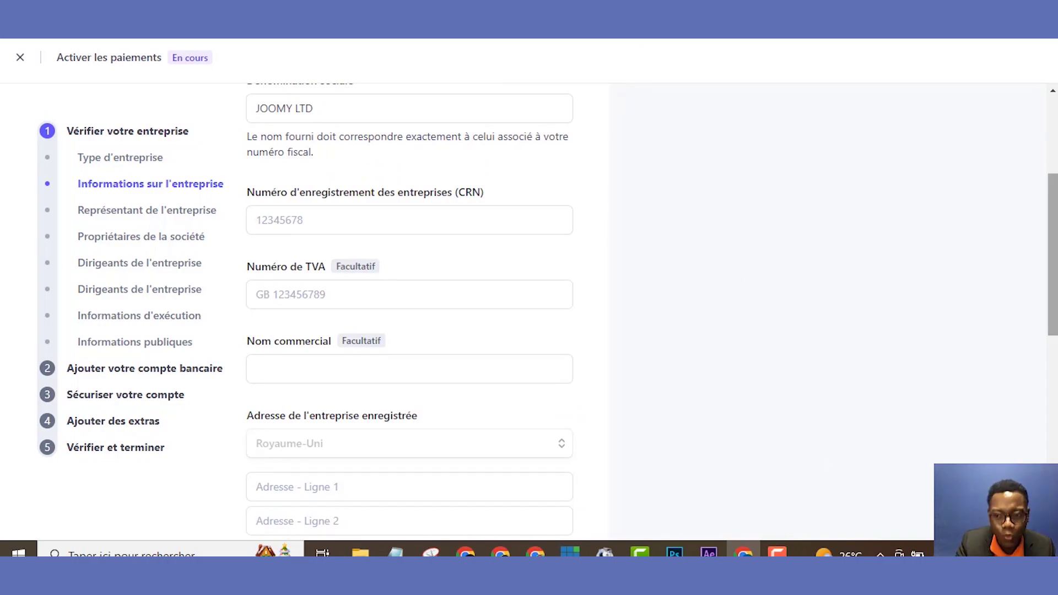
pyautogui.scroll(-5, 1053, 254)
pyautogui.moveTo(1051, 365); pyautogui.dragTo(1052, 263)
pyautogui.scroll(1, 1045, 254)
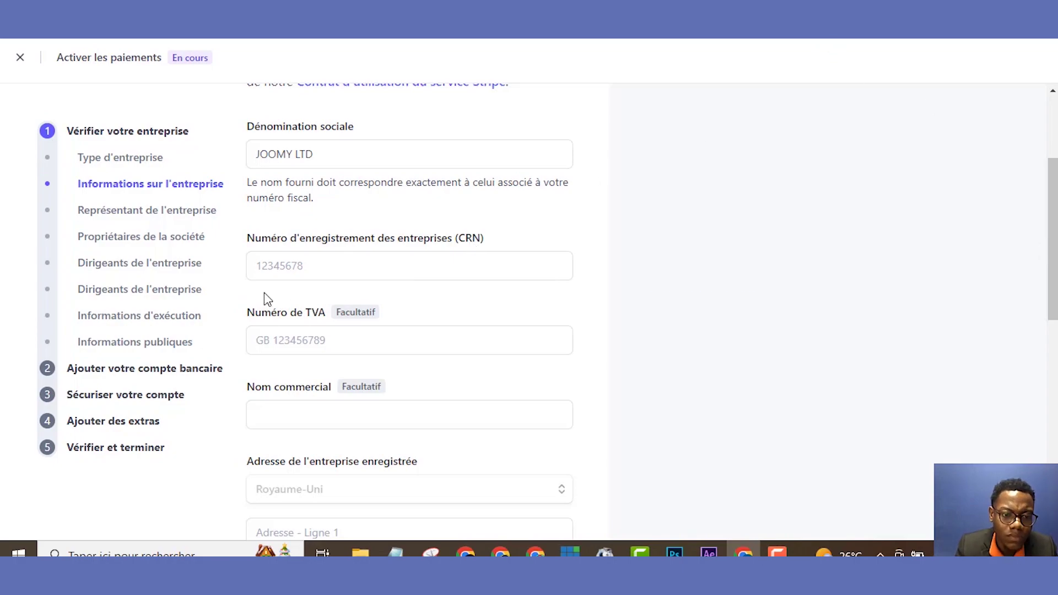
pyautogui.moveTo(275, 290)
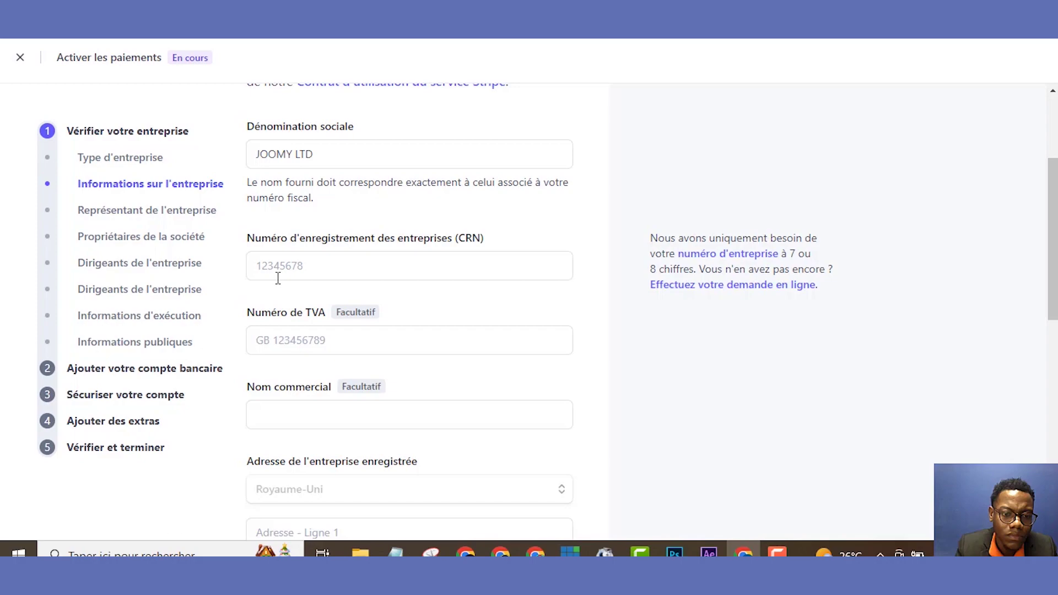
pyautogui.click(292, 274)
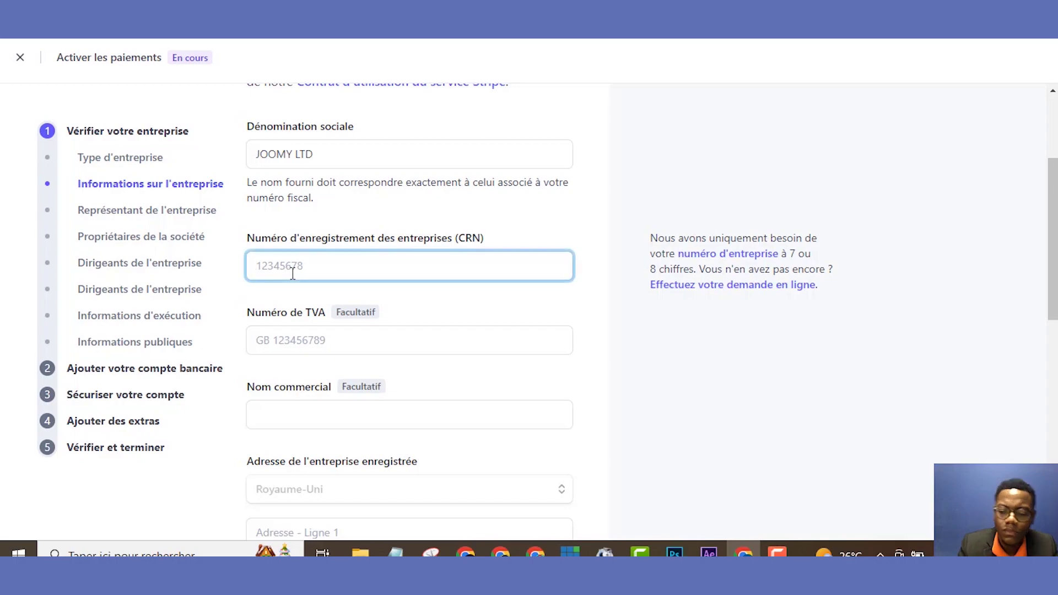
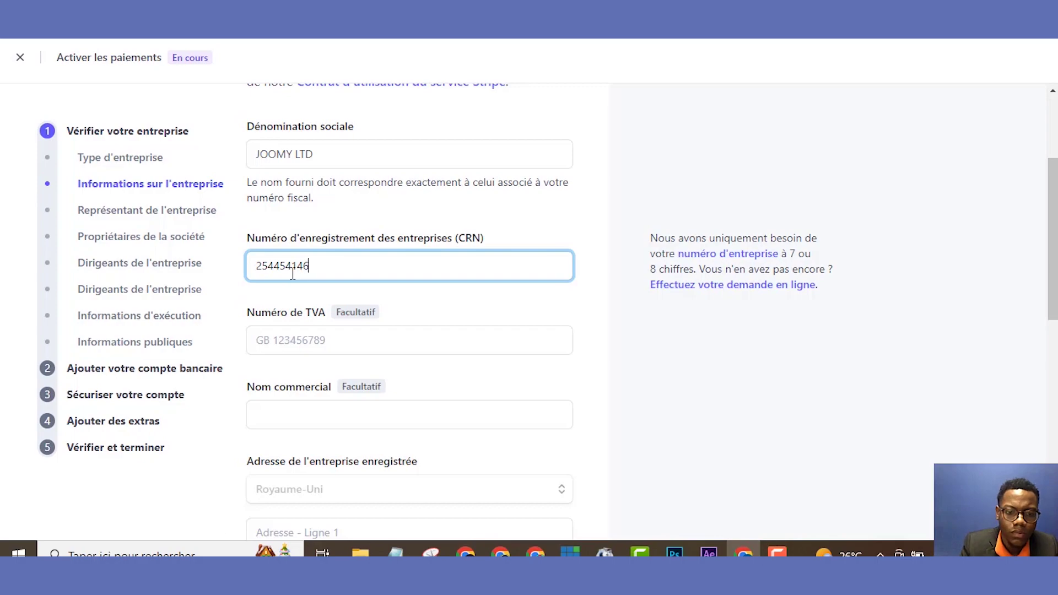
pyautogui.click(306, 340)
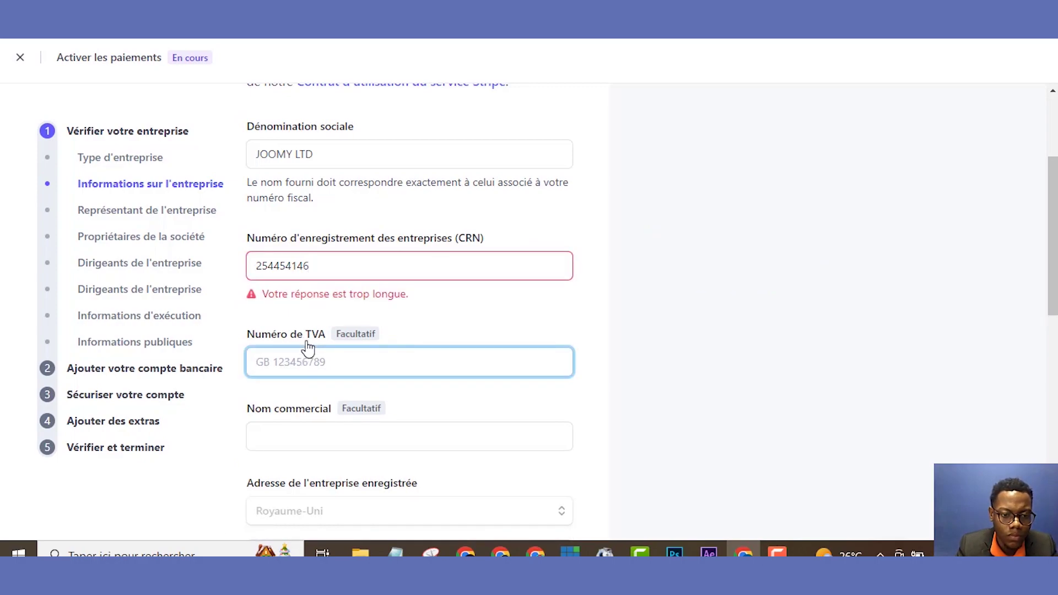
pyautogui.click(327, 268)
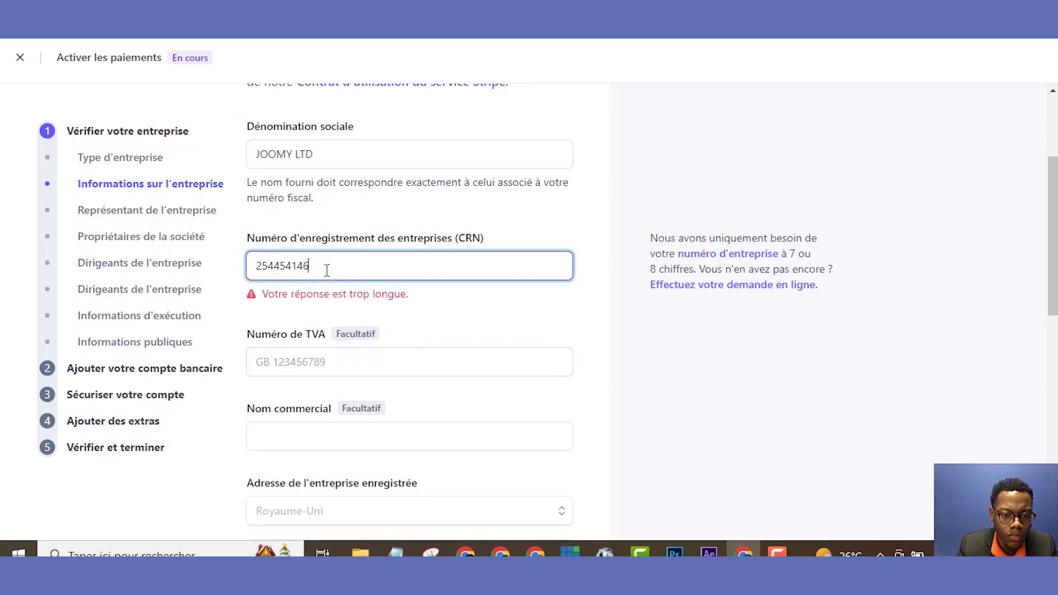
pyautogui.press('BackSpace')
pyautogui.click(318, 338)
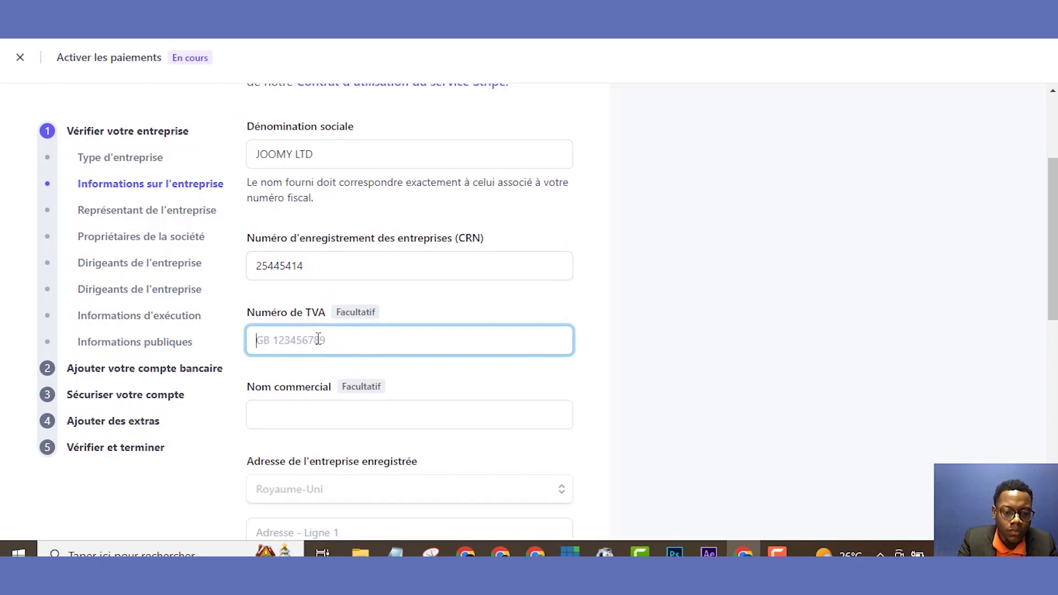
# - Type the GB-prefixed VAT number into the Numéro de TVA field
pyautogui.write('g')
pyautogui.press('BackSpace')
pyautogui.write('G')
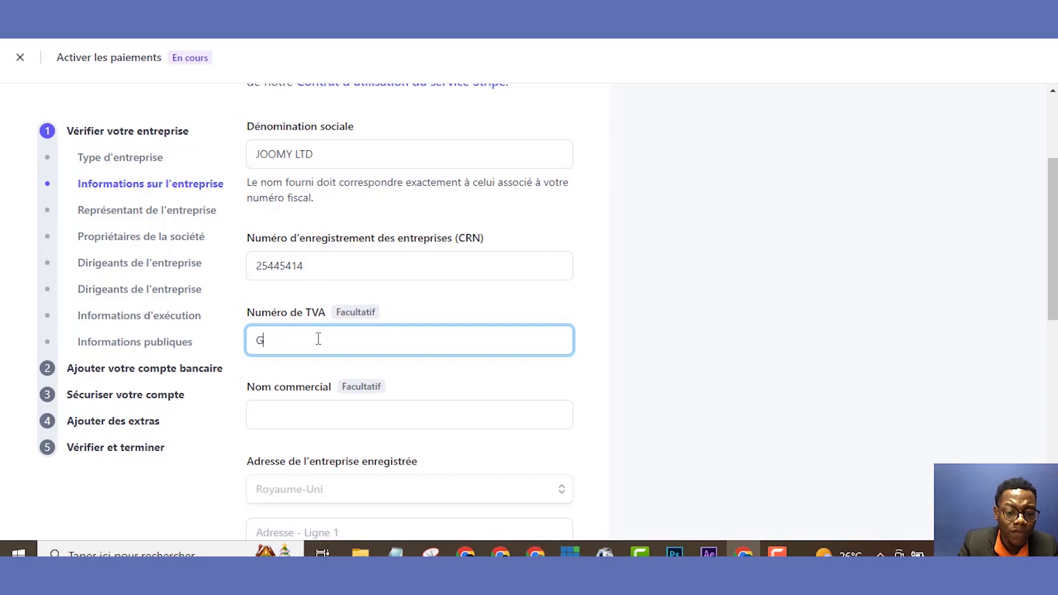
pyautogui.write('B')
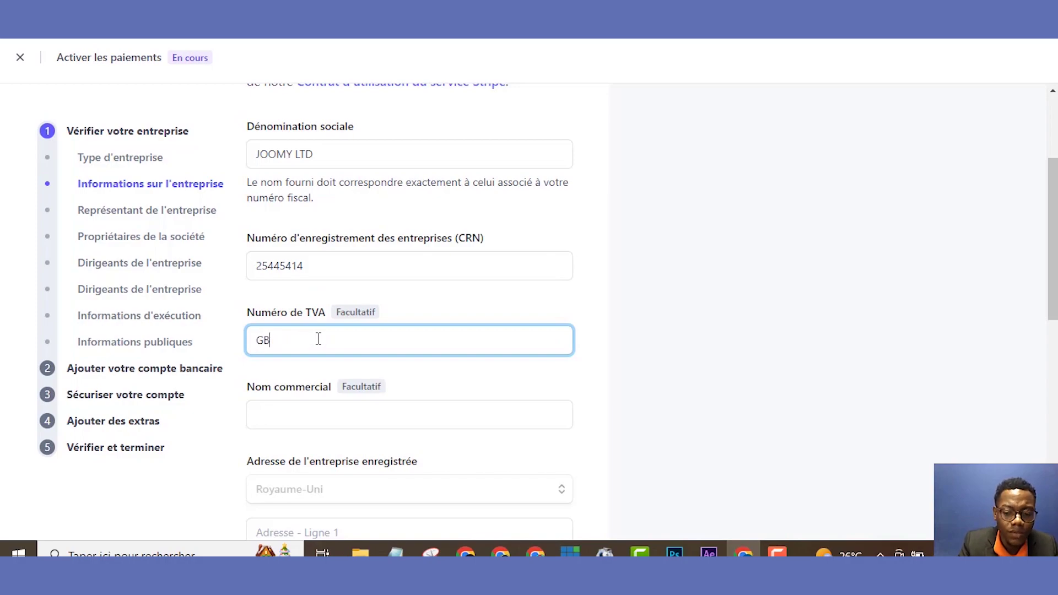
pyautogui.press('BackSpace')
pyautogui.press('BackSpace')
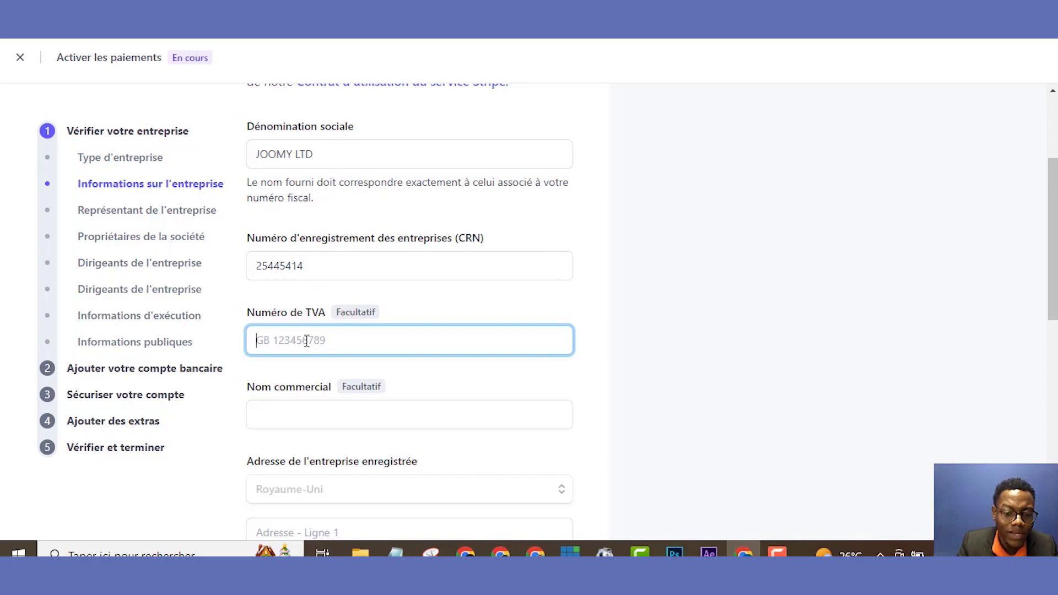
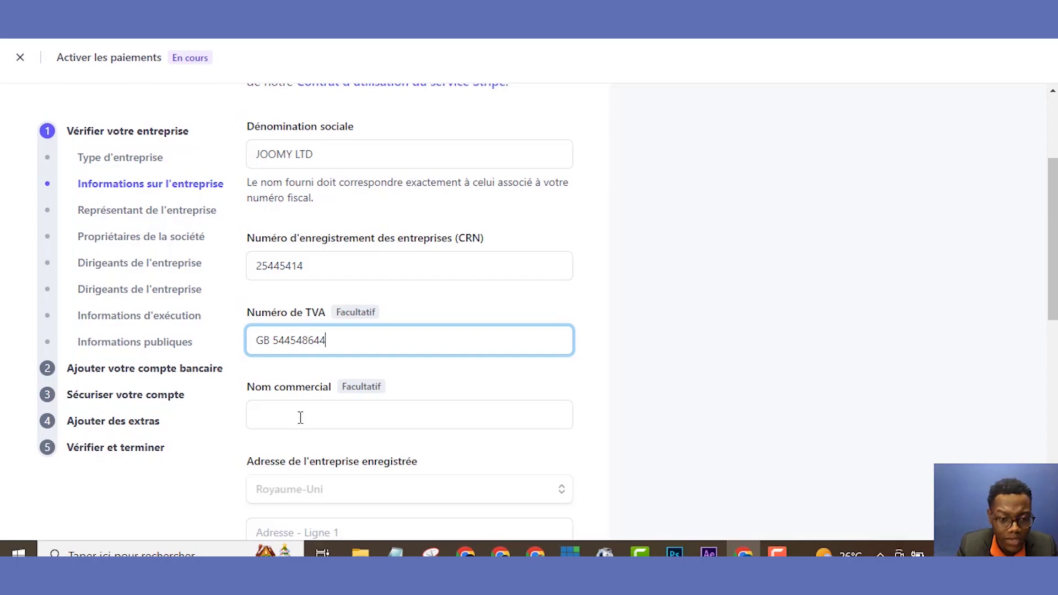
pyautogui.click(301, 418)
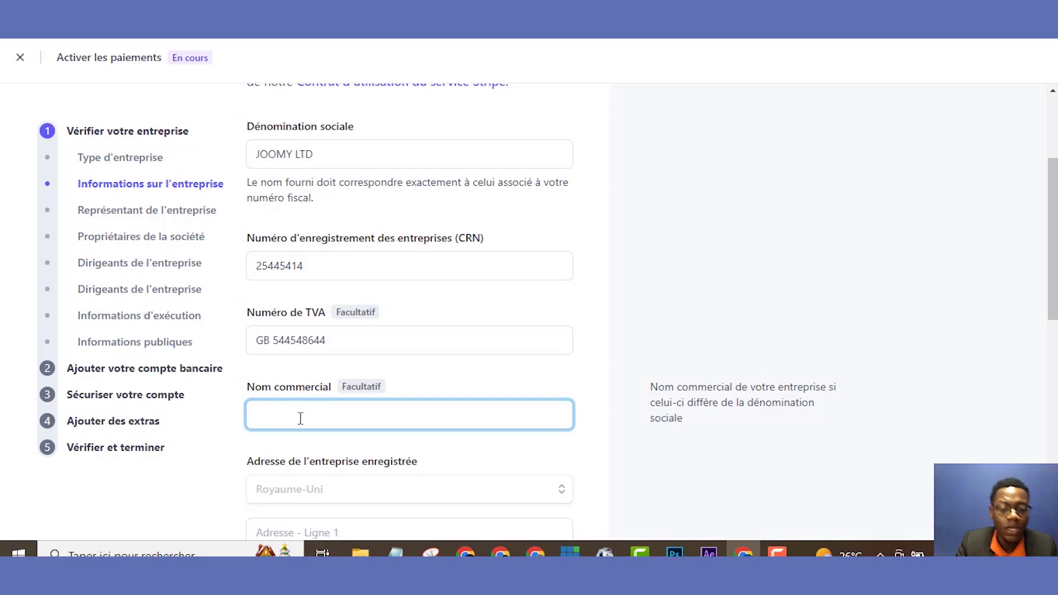
# - Copy JOOMY from the legal name and paste it as the Nom commercial
pyautogui.click(297, 158)
pyautogui.moveTo(286, 154); pyautogui.dragTo(255, 155)
pyautogui.hotkey('ctrl', 'c')
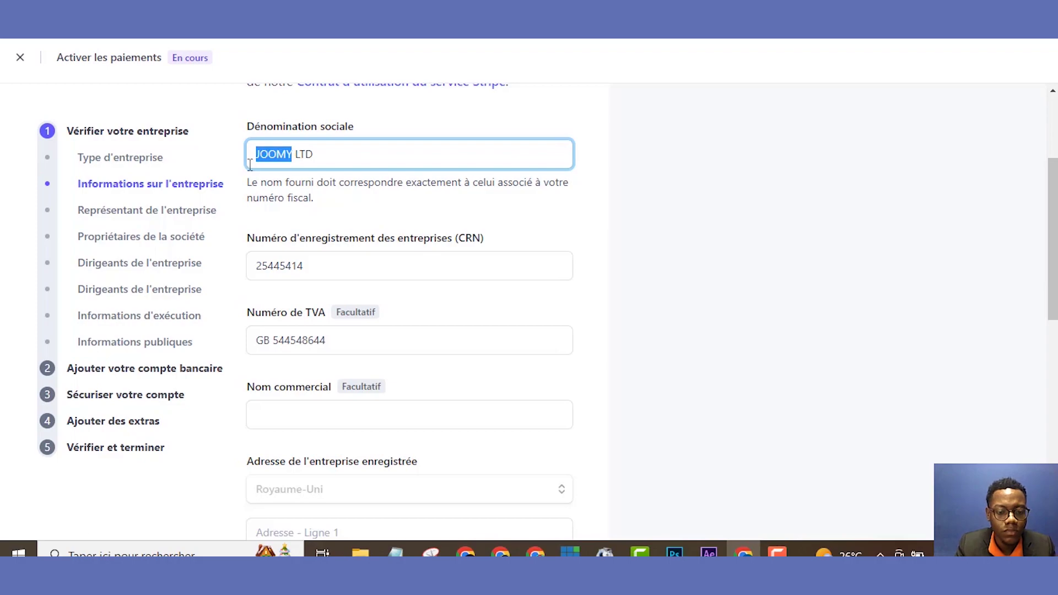
pyautogui.click(329, 418)
pyautogui.hotkey('ctrl', 'v')
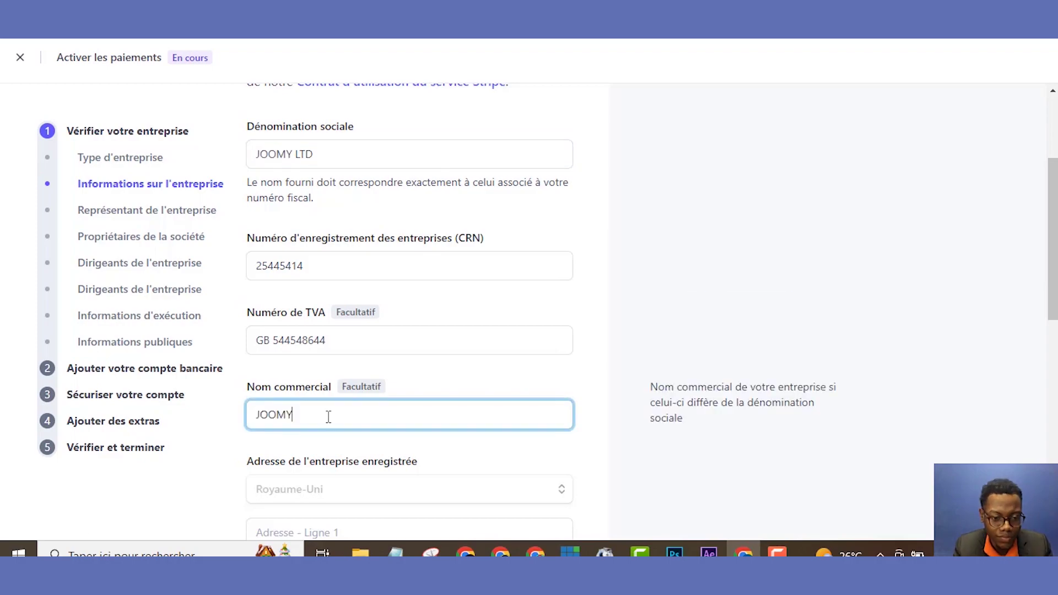
pyautogui.click(346, 495)
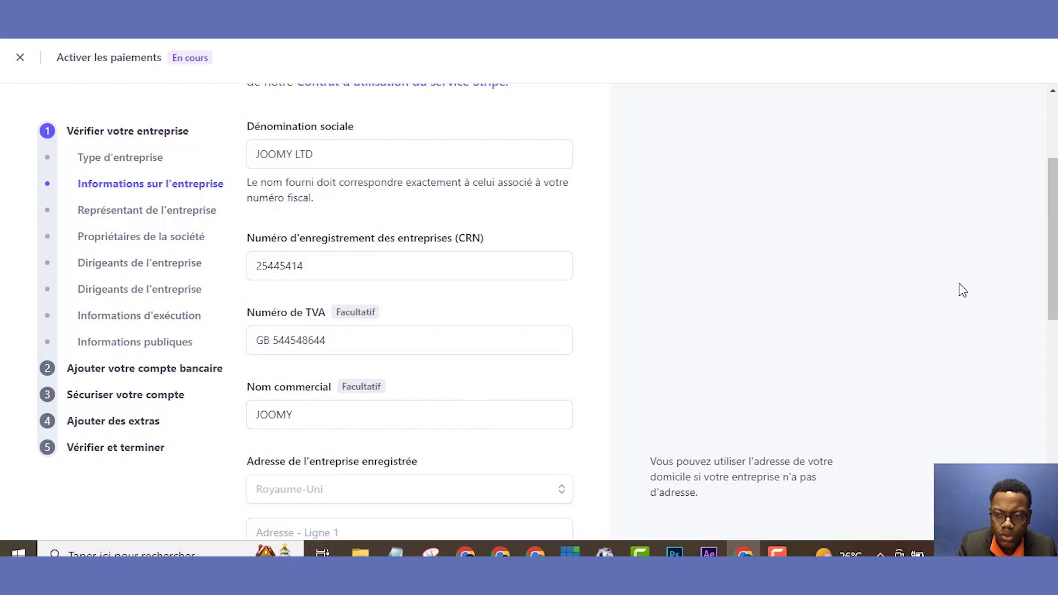
pyautogui.moveTo(1052, 267); pyautogui.dragTo(1048, 375)
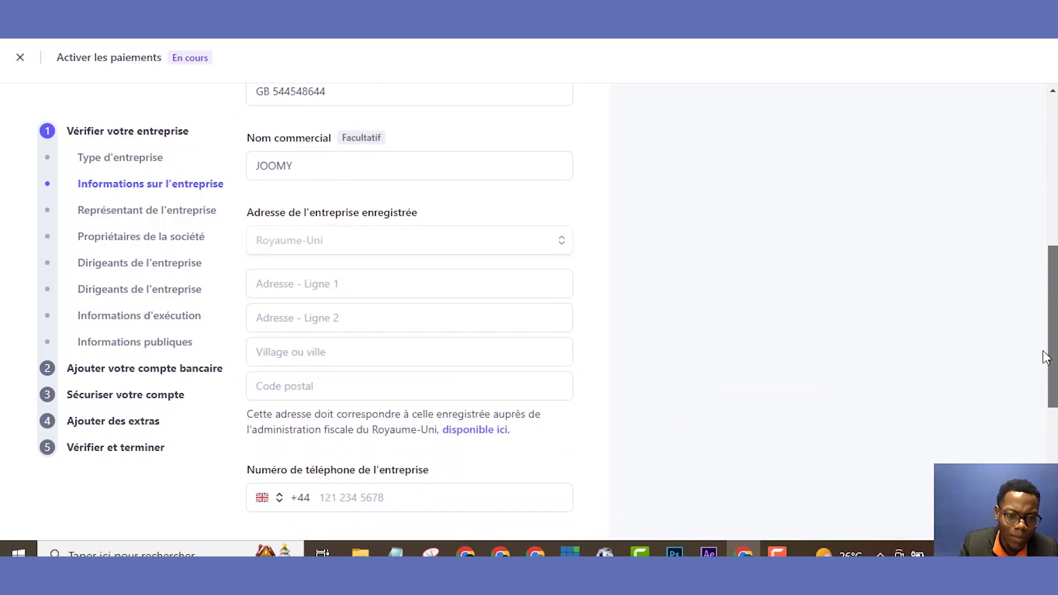
# - Enter the company's street in address line 1 and its area and postcode in line 2
pyautogui.moveTo(574, 238)
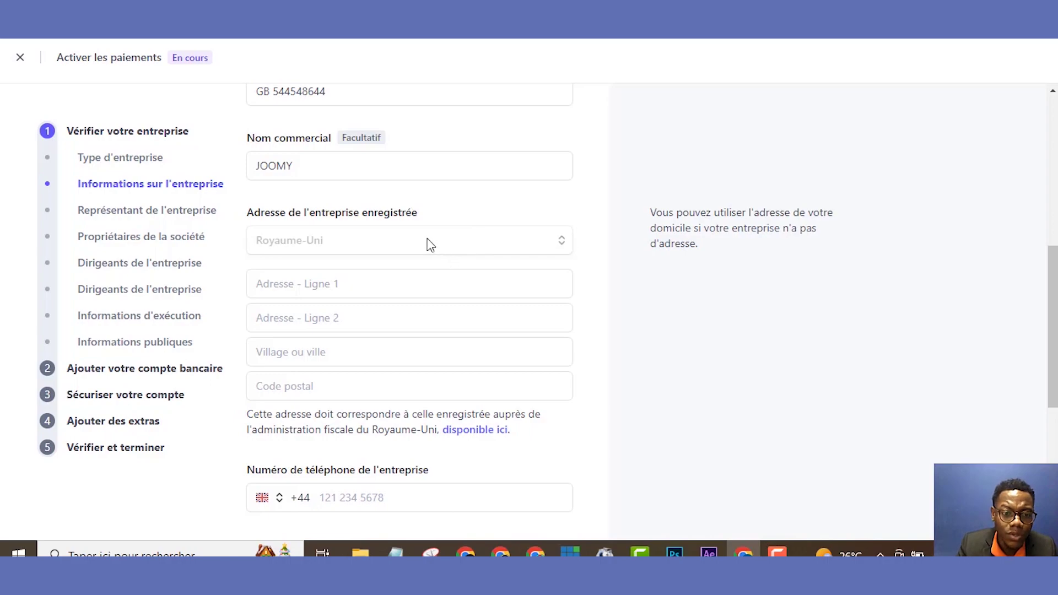
pyautogui.click(388, 296)
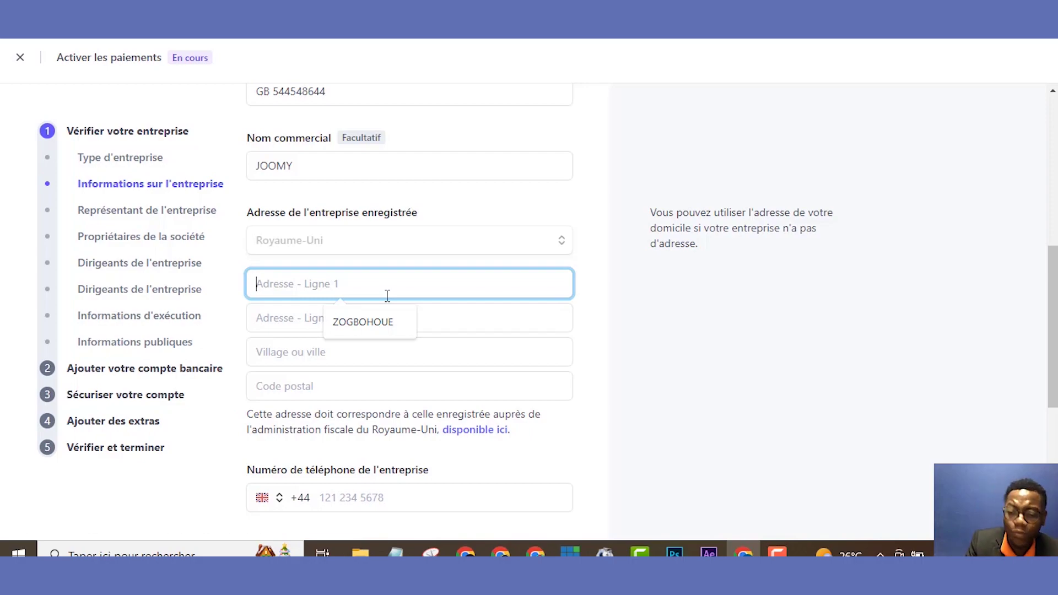
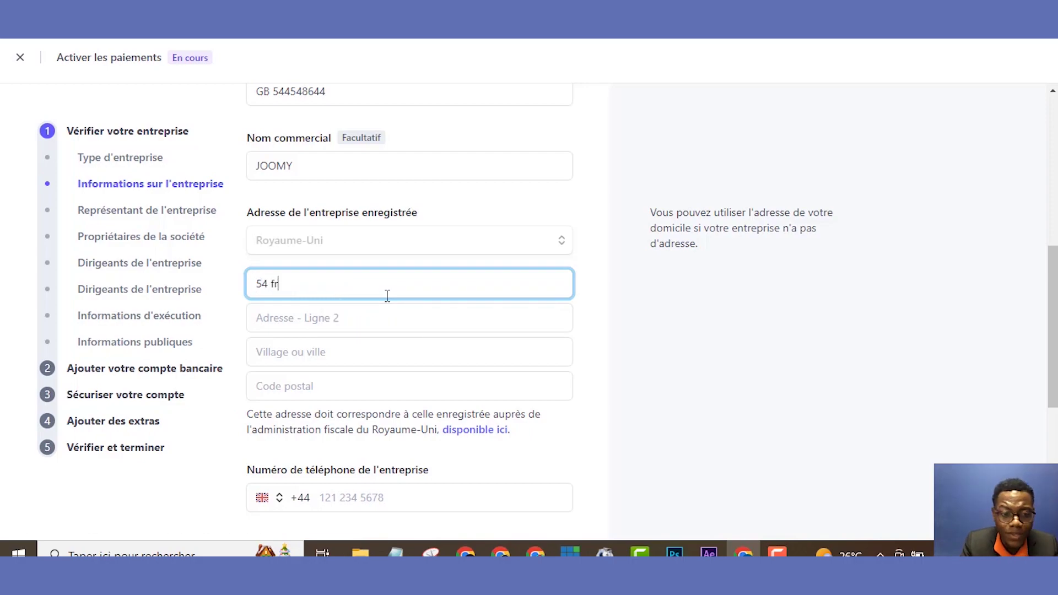
pyautogui.press('BackSpace')
pyautogui.press('BackSpace')
pyautogui.press('BackSpace')
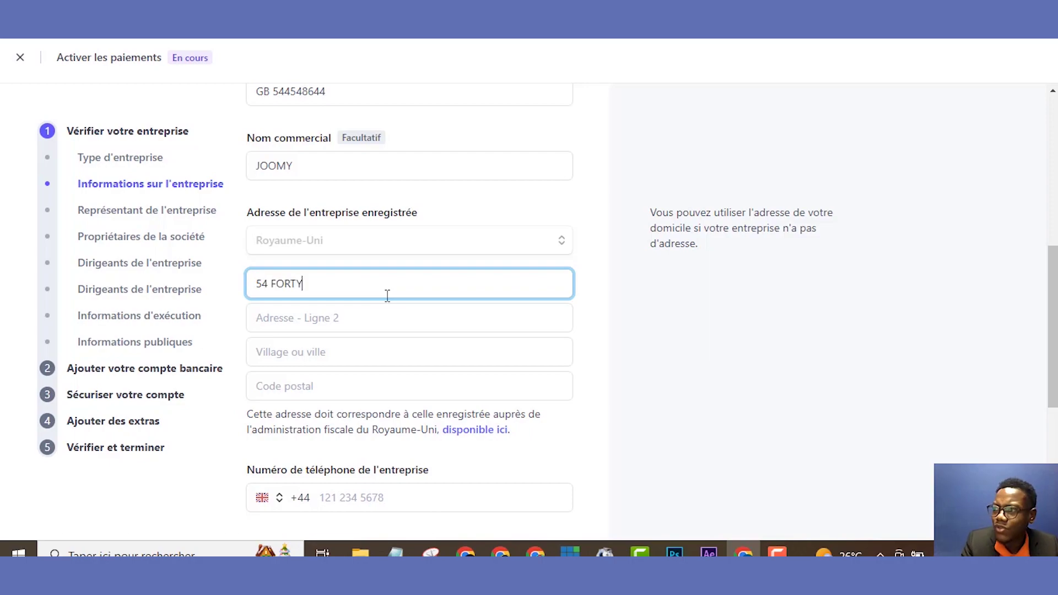
pyautogui.press('BackSpace')
pyautogui.press('BackSpace')
pyautogui.press('BackSpace')
pyautogui.press('BackSpace')
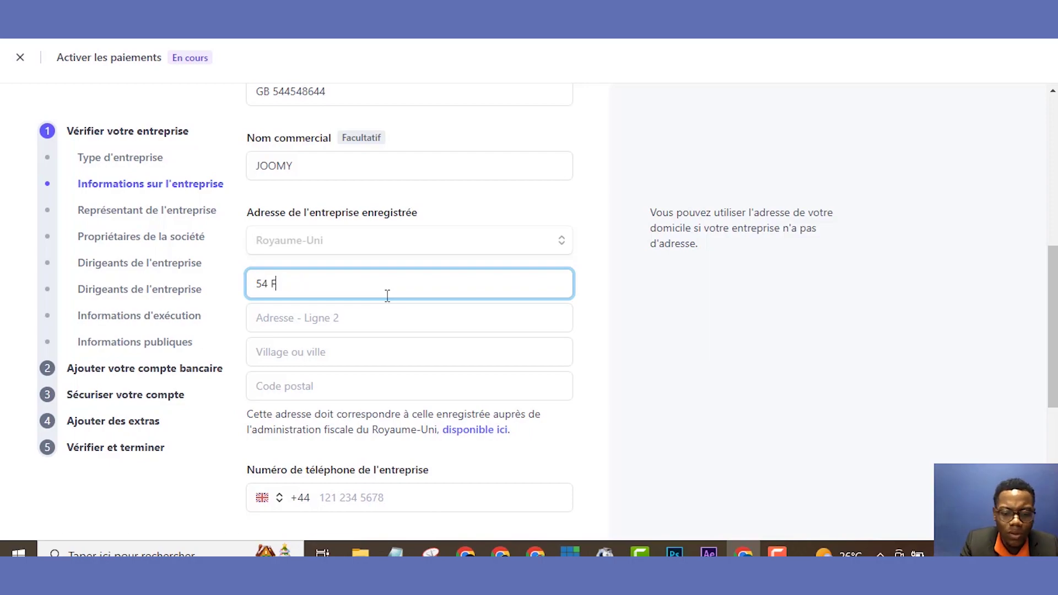
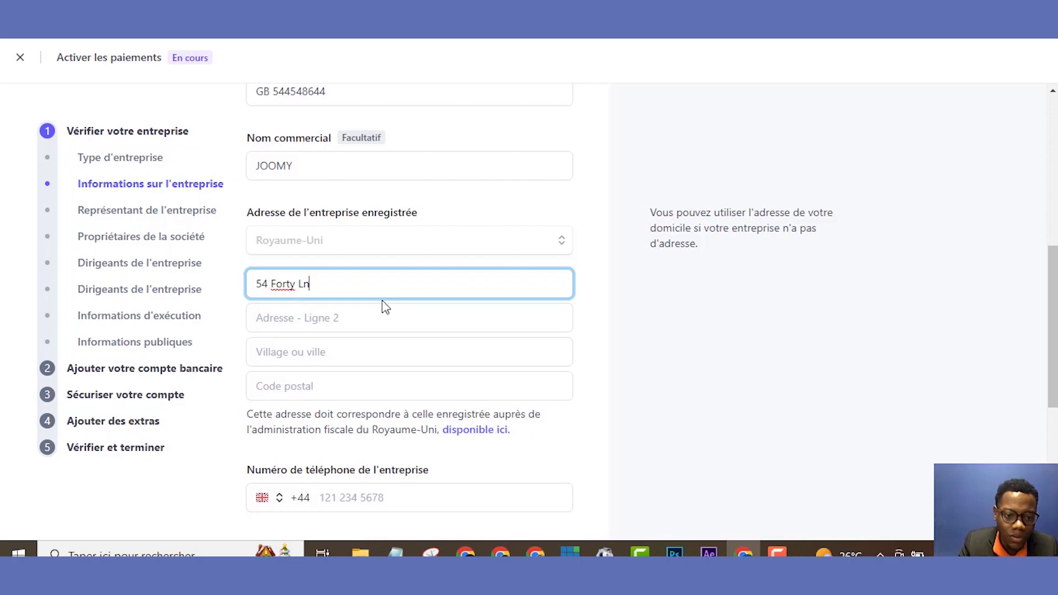
pyautogui.click(381, 312)
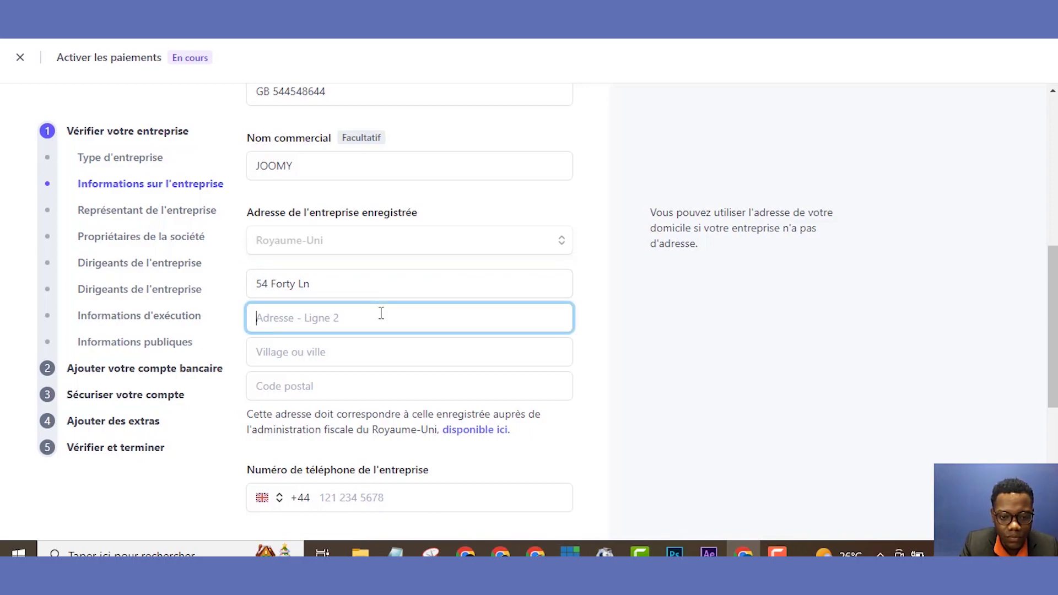
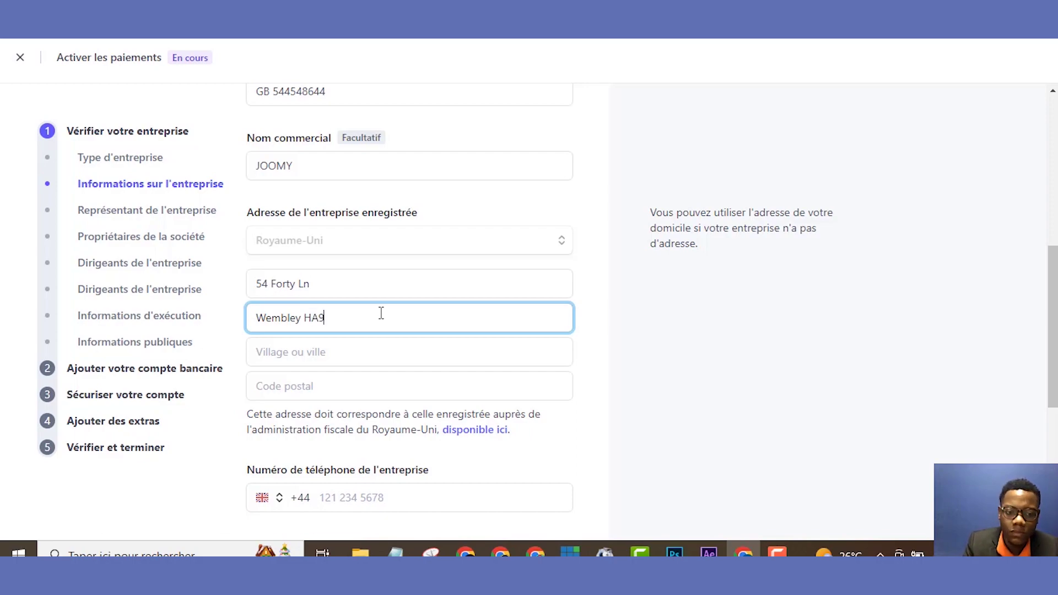
pyautogui.moveTo(1049, 322); pyautogui.dragTo(1049, 430)
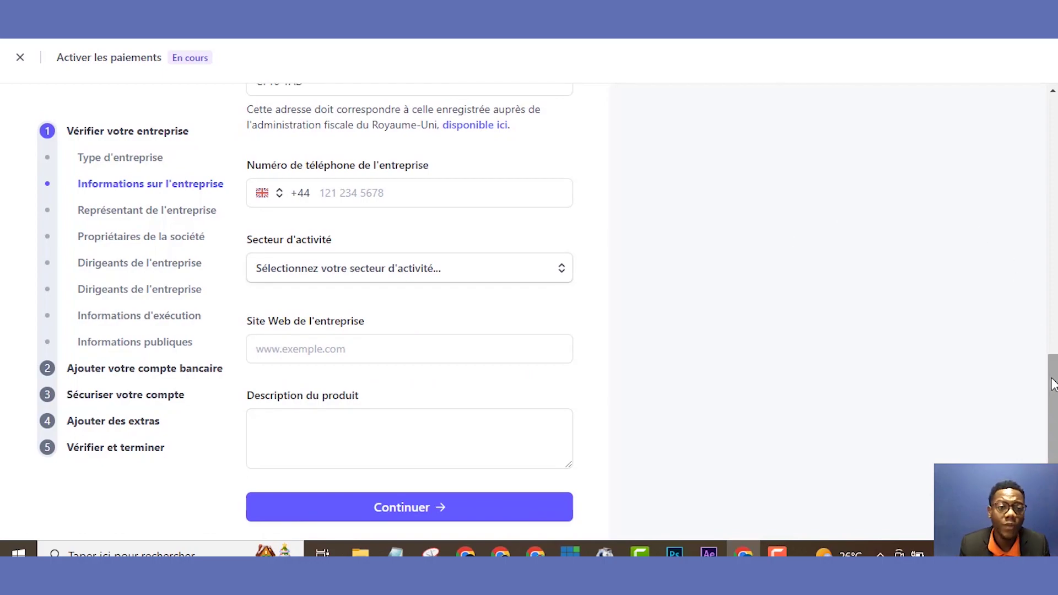
# - Enter the company's UK (+44) business phone number
pyautogui.click(272, 197)
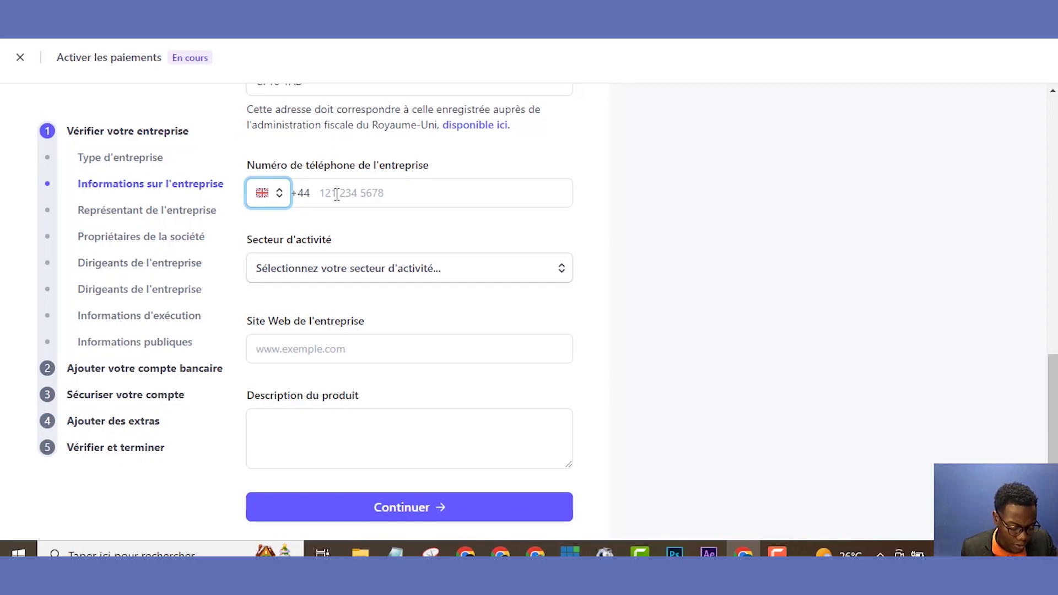
pyautogui.click(336, 194)
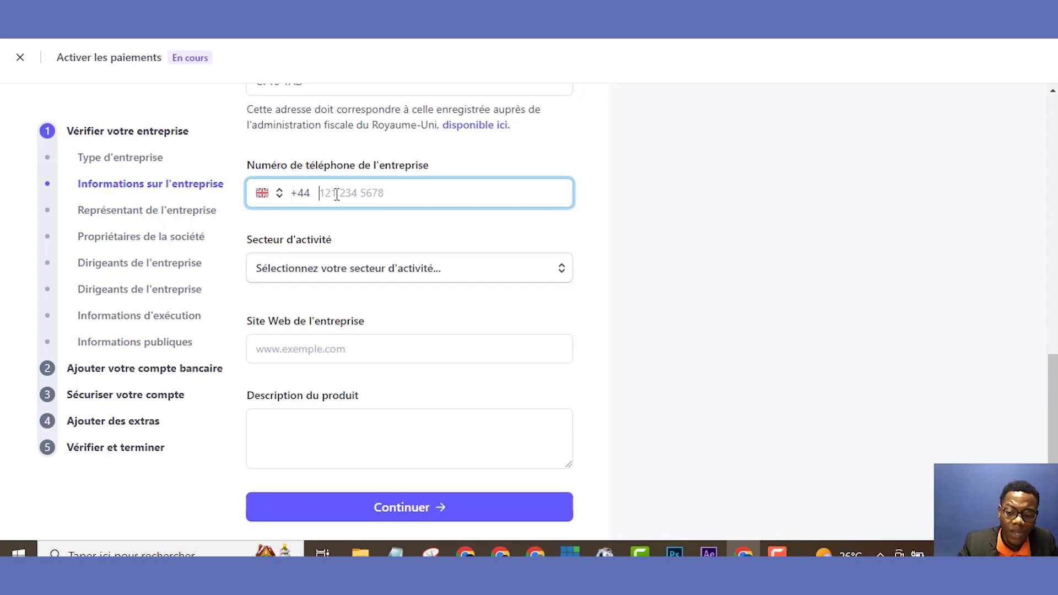
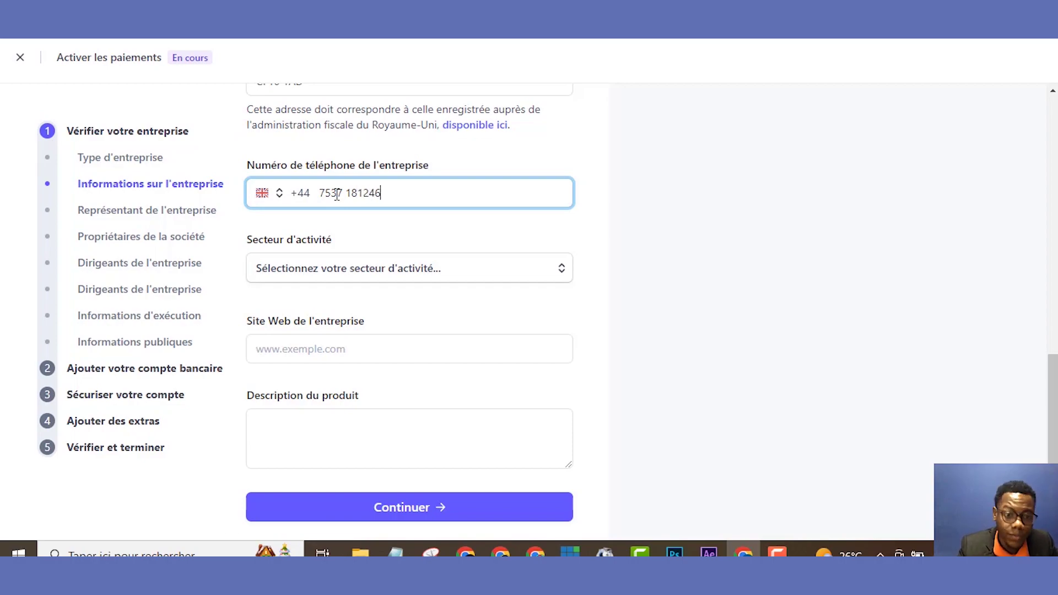
# - Set the company website to joomyservices.com
pyautogui.click(325, 347)
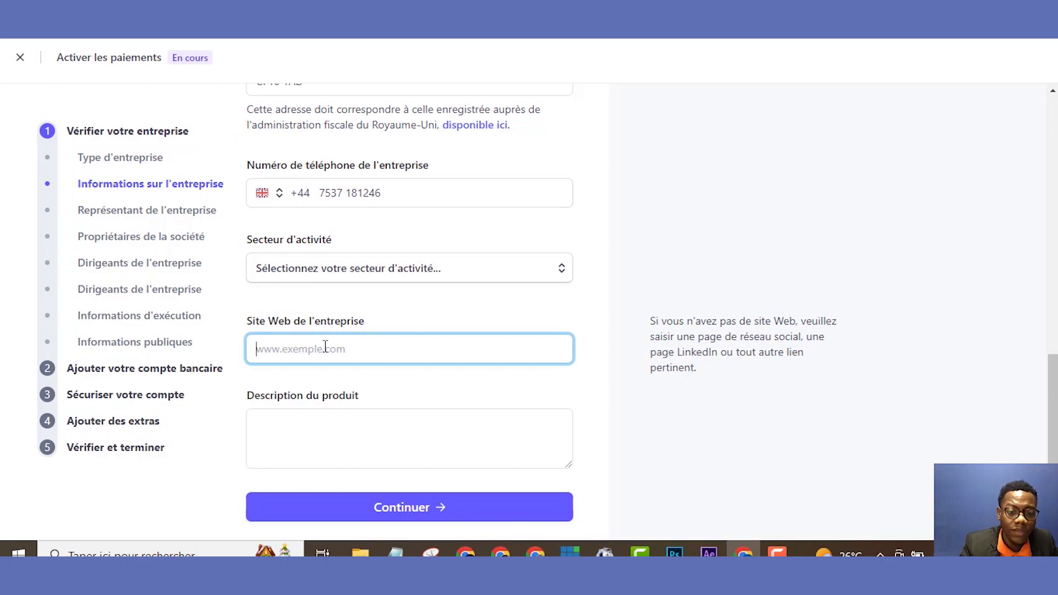
pyautogui.write('J')
pyautogui.press('BackSpace')
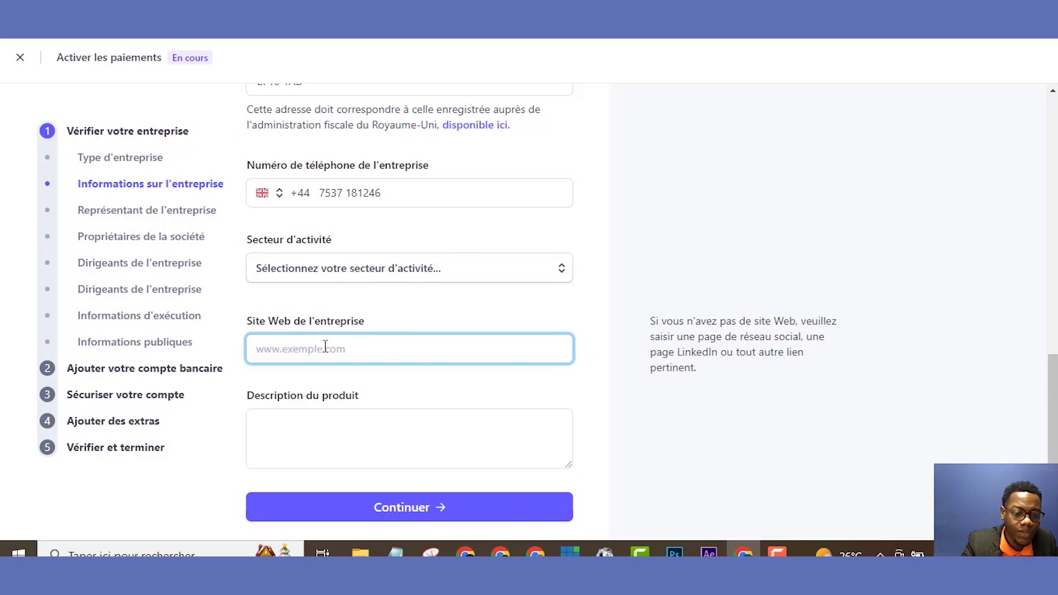
pyautogui.write('joo')
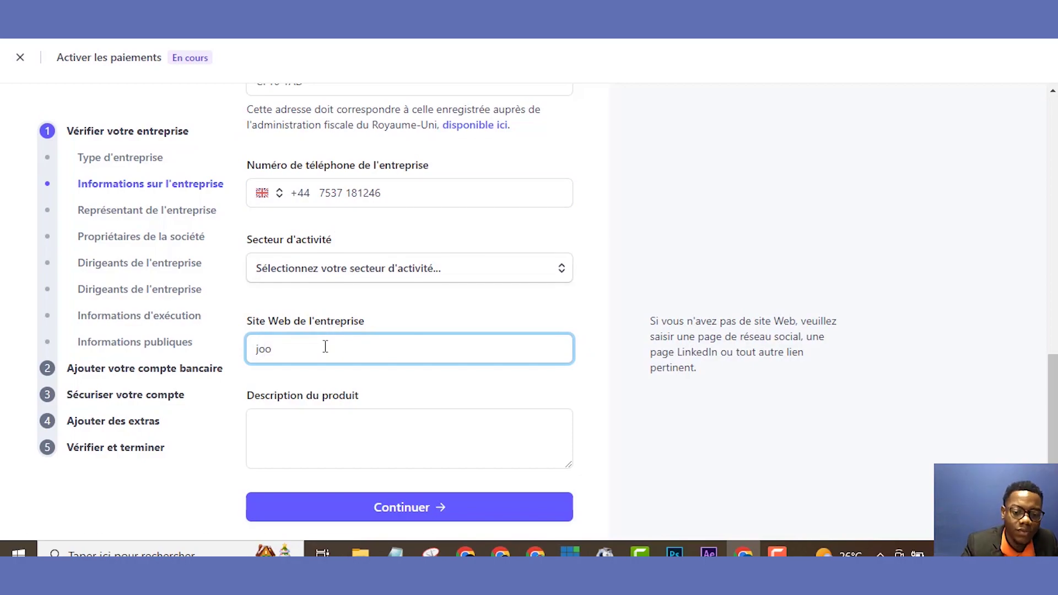
pyautogui.write('myse')
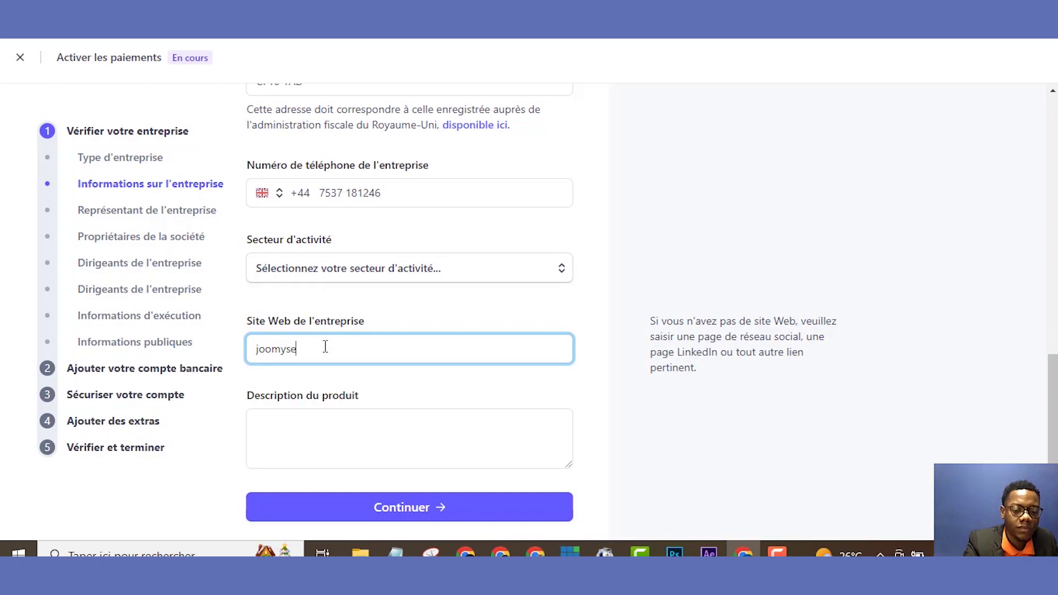
pyautogui.write('rvices')
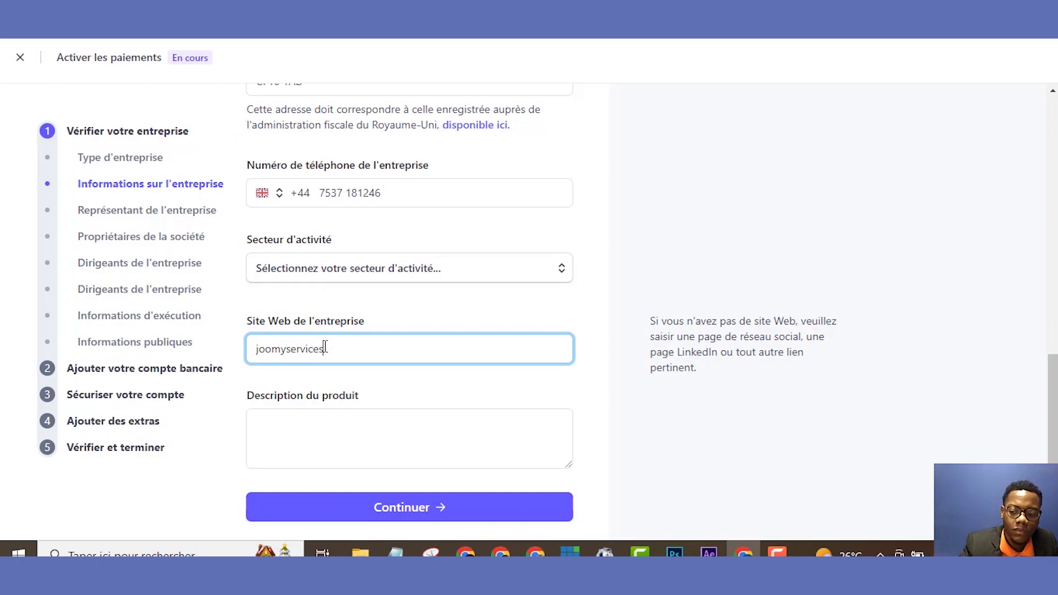
pyautogui.write('.com')
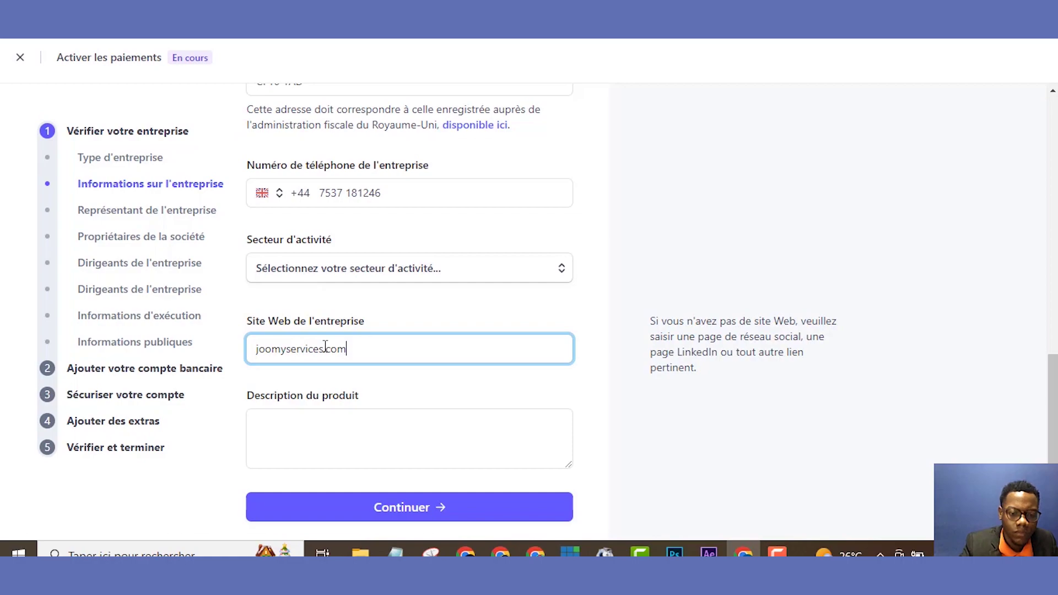
# - Write the French product description 'Nous sommes spécialisé dans la formation en ligne et le marketing digital.'
pyautogui.click(311, 433)
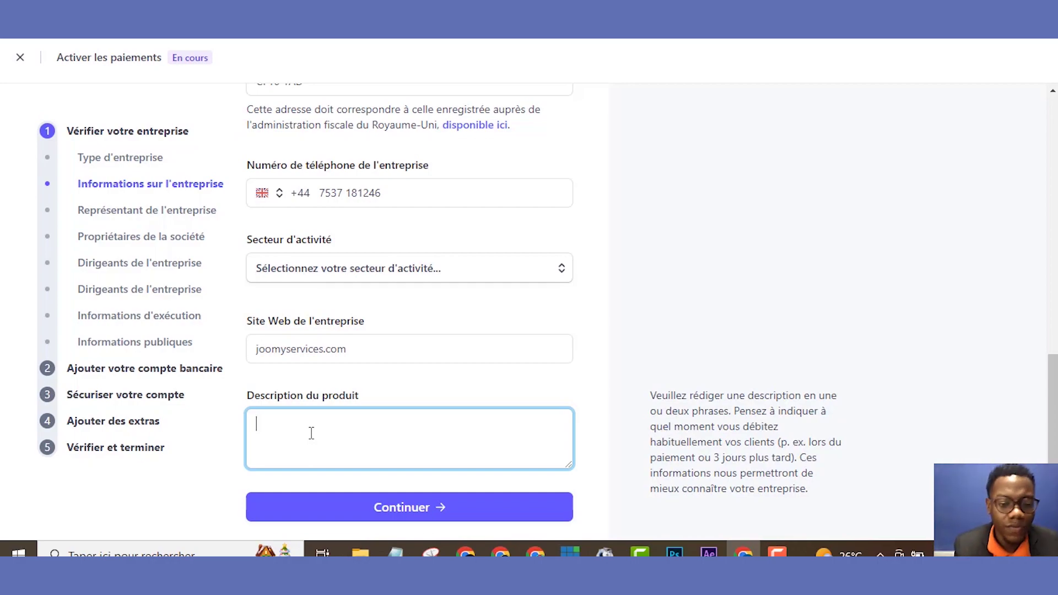
pyautogui.write('J')
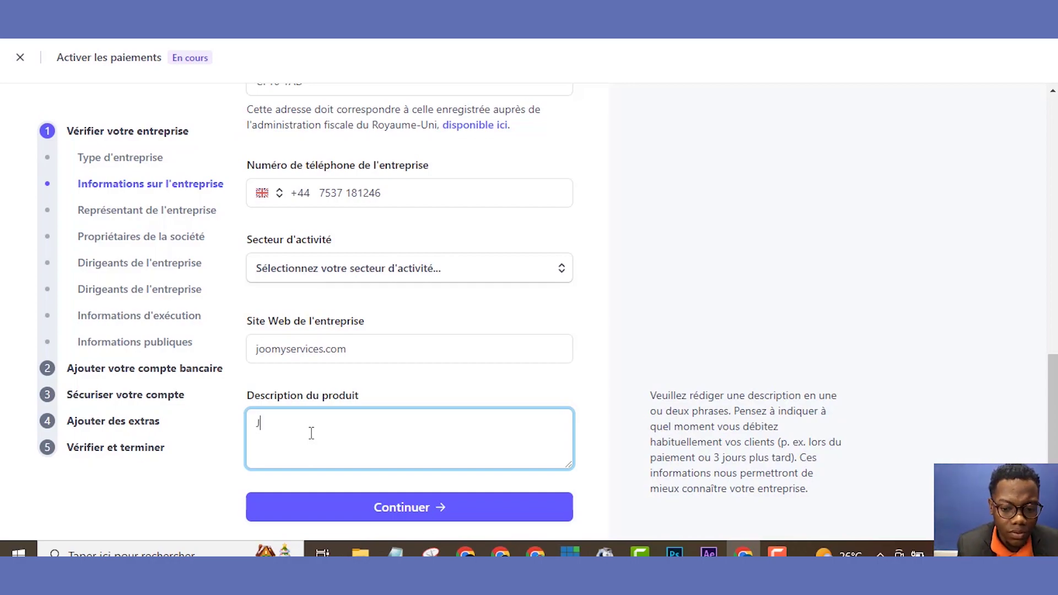
pyautogui.press('BackSpace')
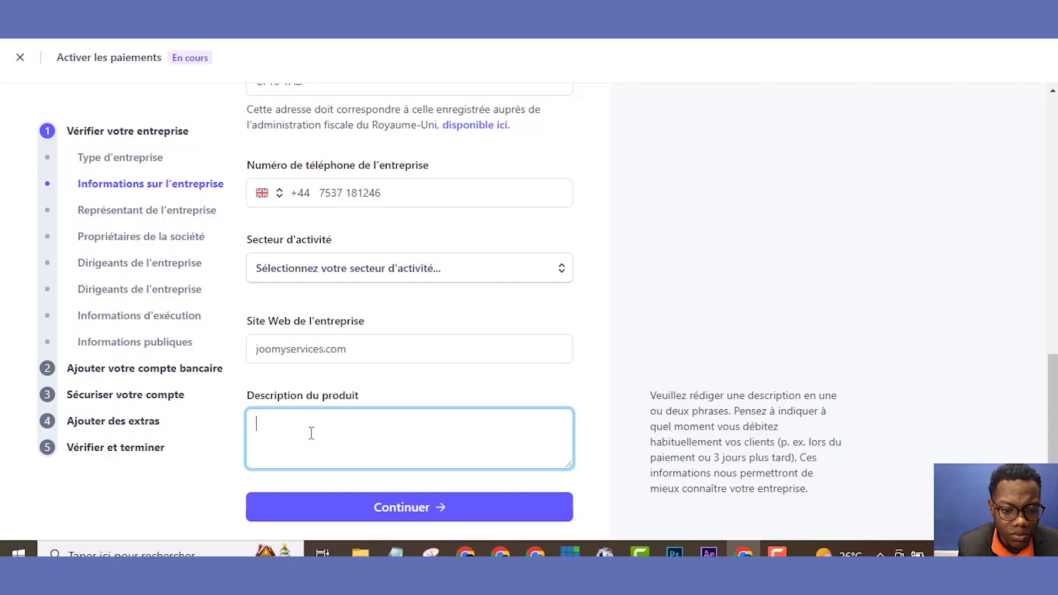
pyautogui.write('Nou')
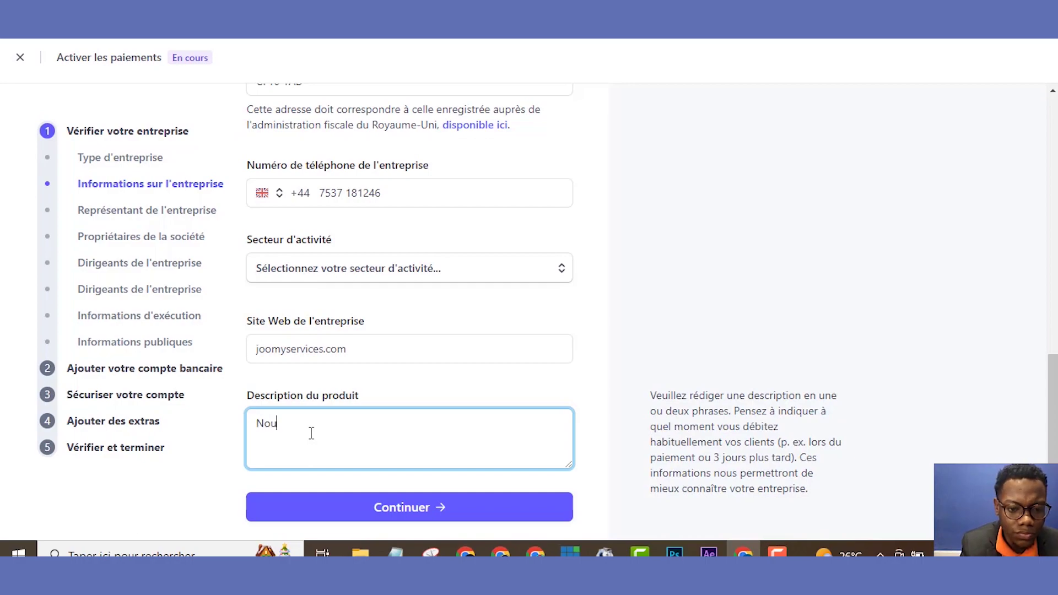
pyautogui.write('s somme')
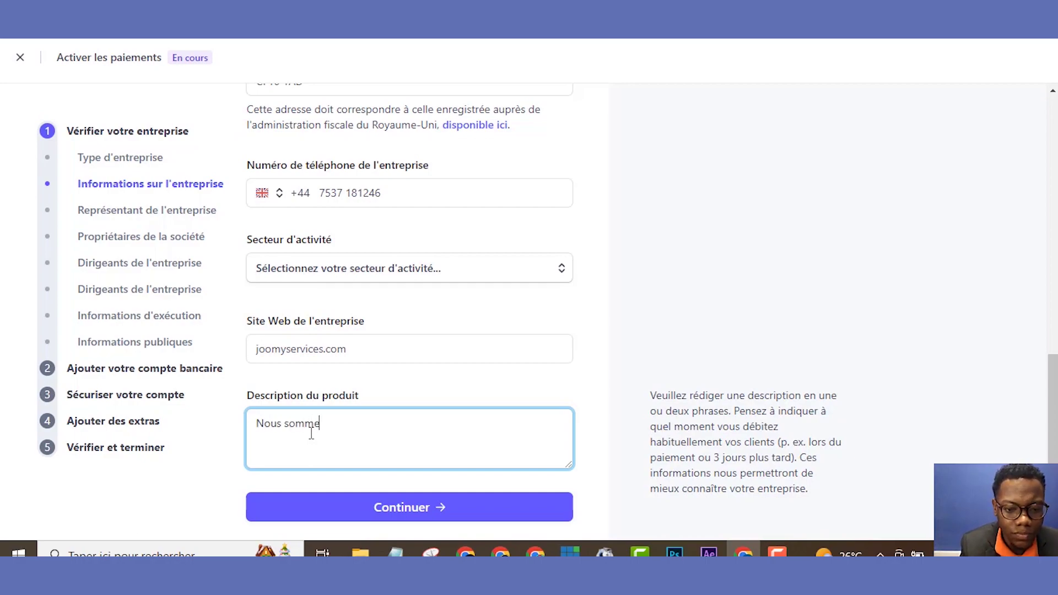
pyautogui.write('s spé')
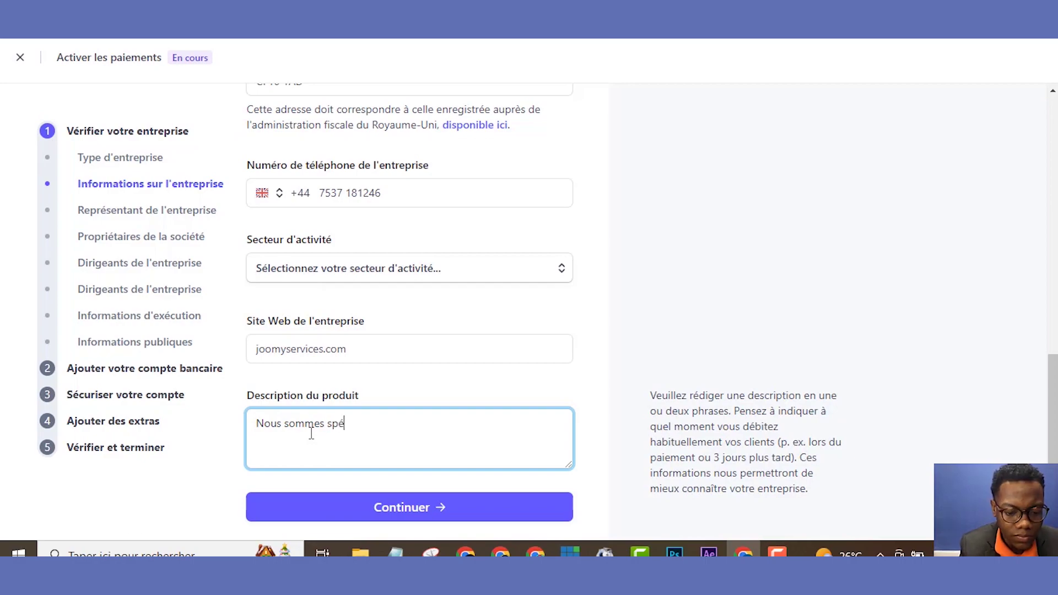
pyautogui.write('cial')
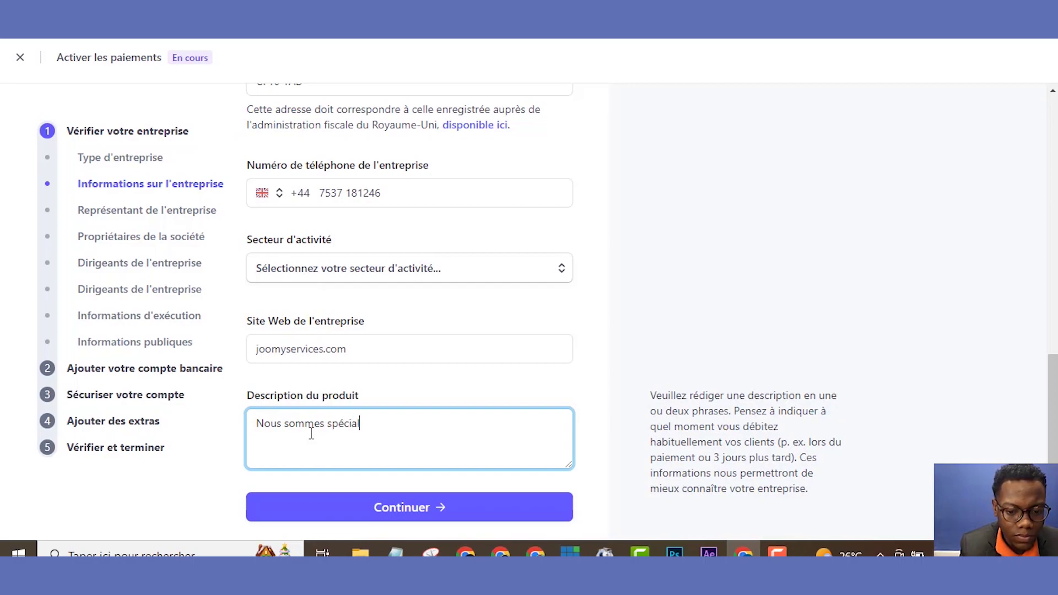
pyautogui.write('isé')
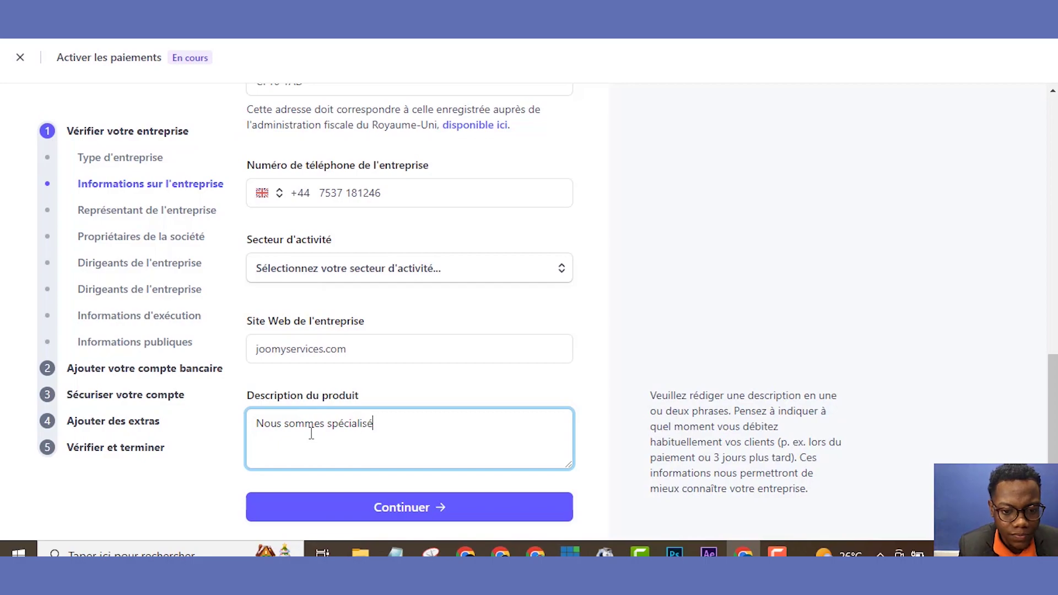
pyautogui.write(' dans la ')
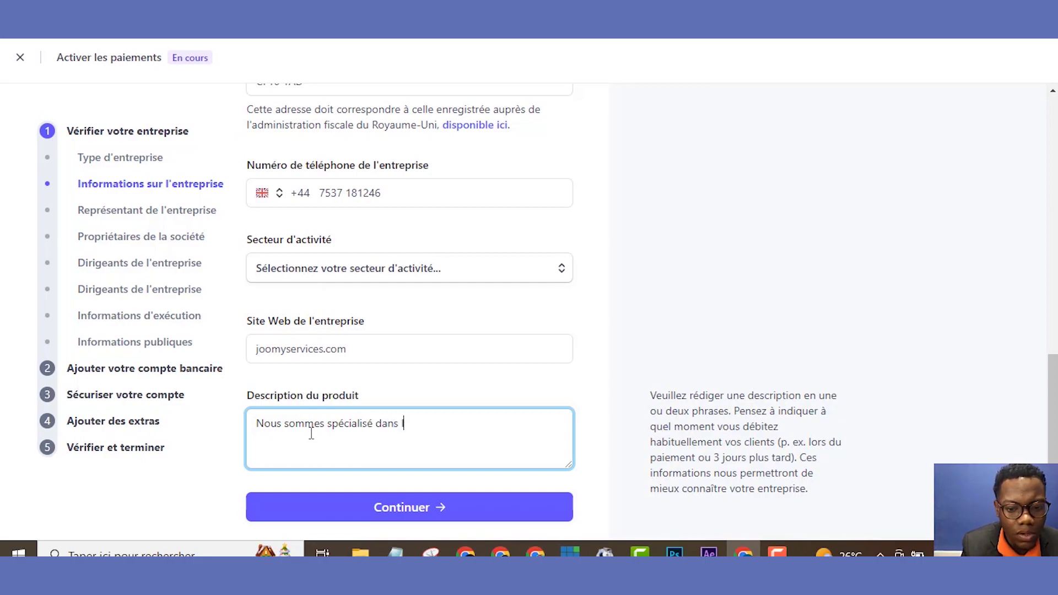
pyautogui.write('format')
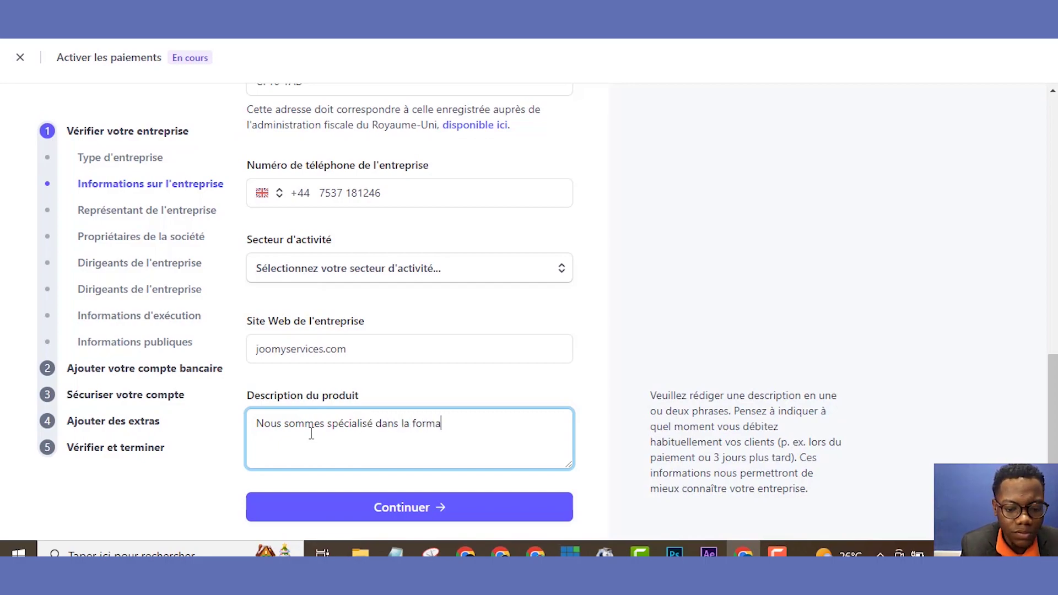
pyautogui.write('io')
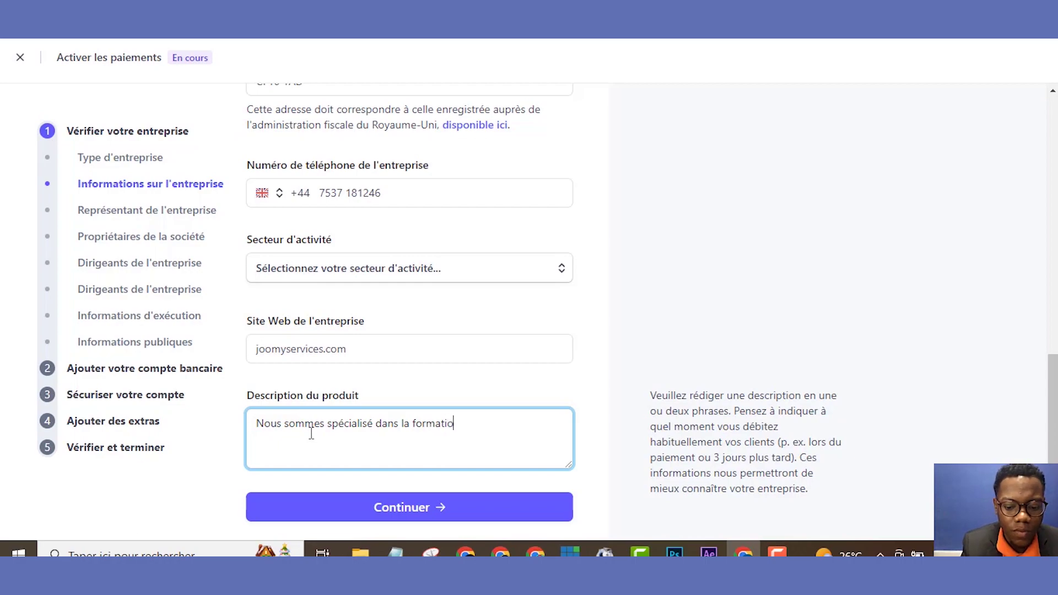
pyautogui.write('n en li')
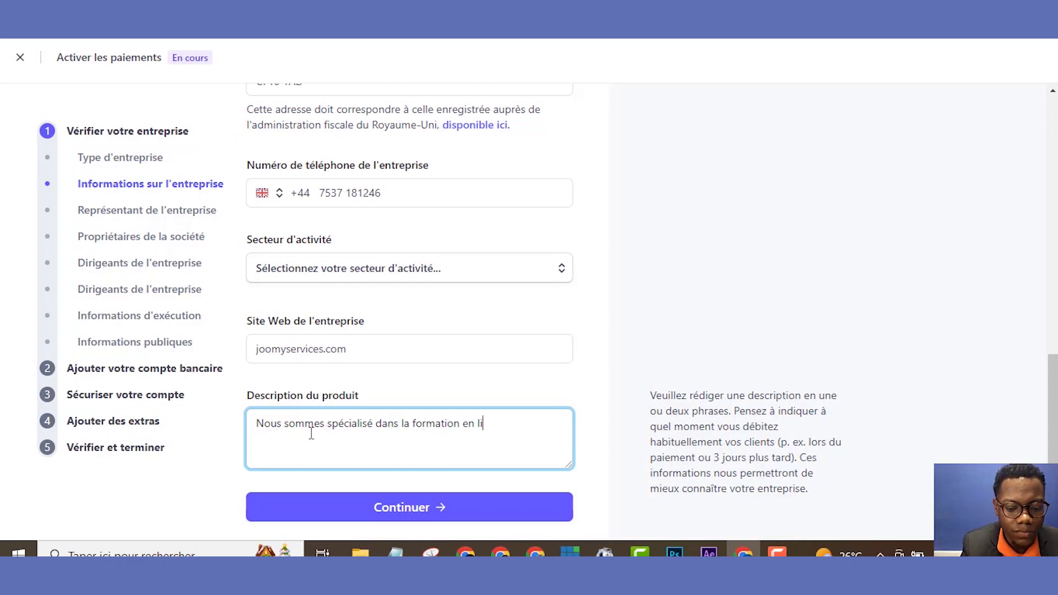
pyautogui.write('gne et l')
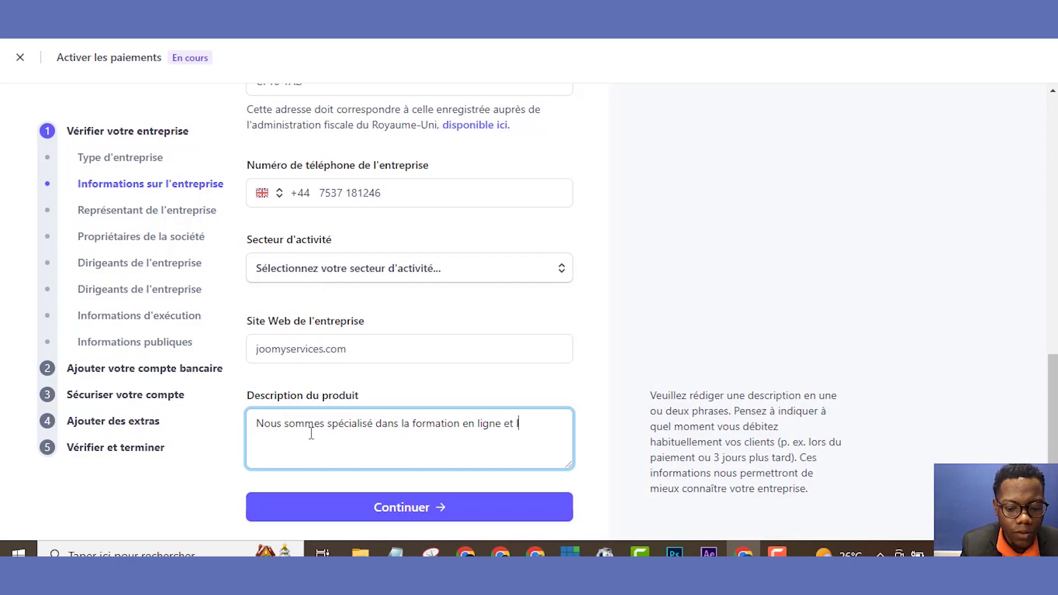
pyautogui.write('e mark')
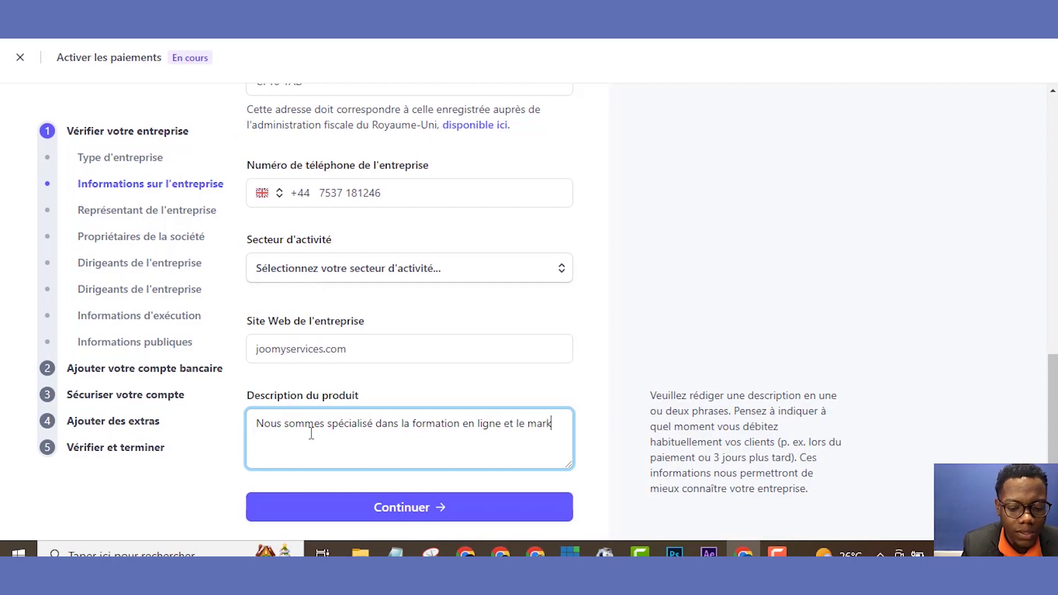
pyautogui.write('eting ei')
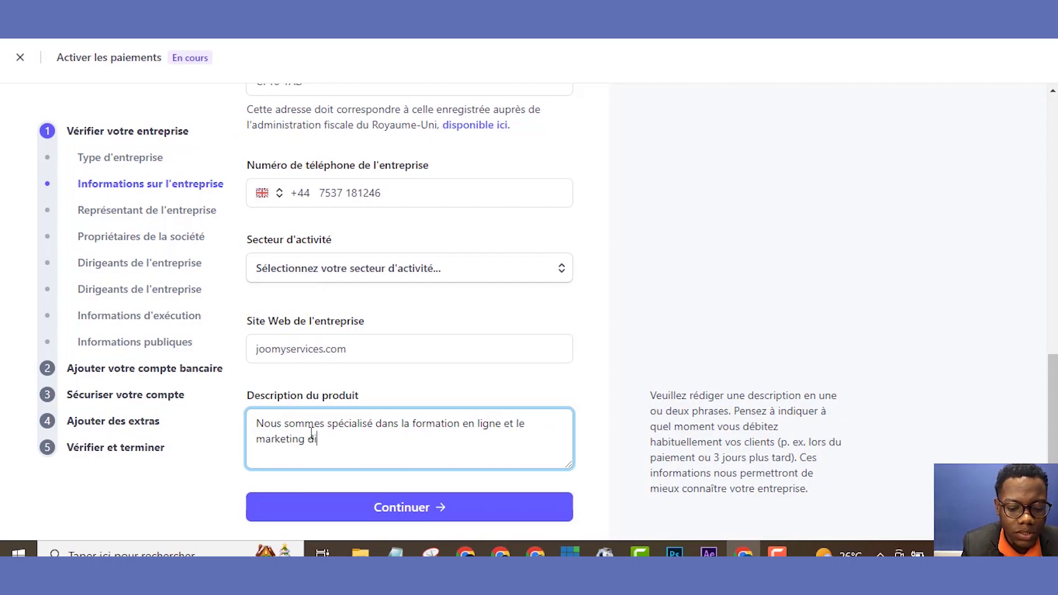
pyautogui.write('gital.')
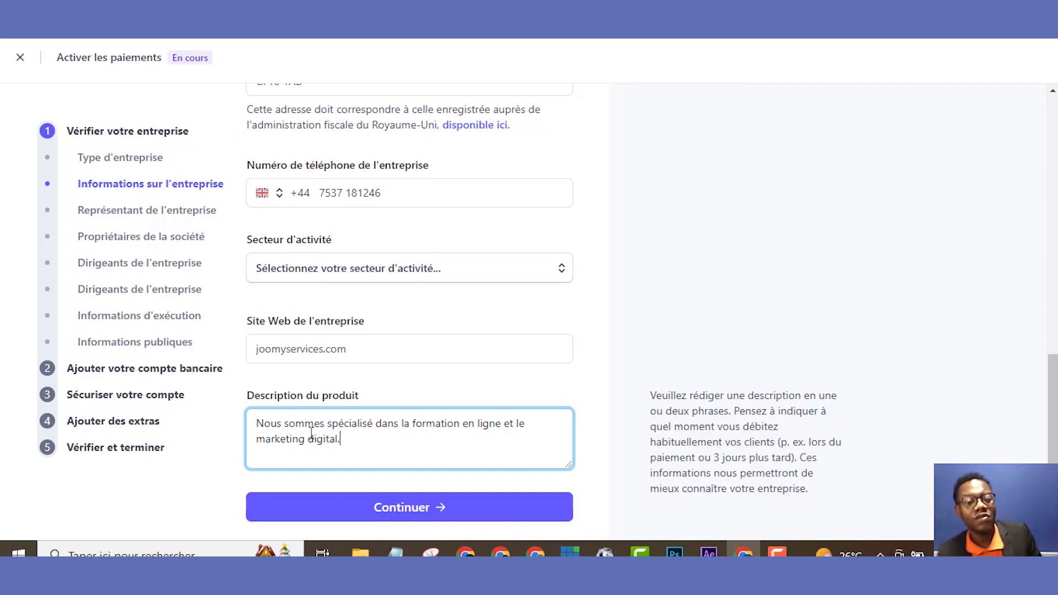
# - Review the website and product description entries, then submit the business information
pyautogui.click(369, 356)
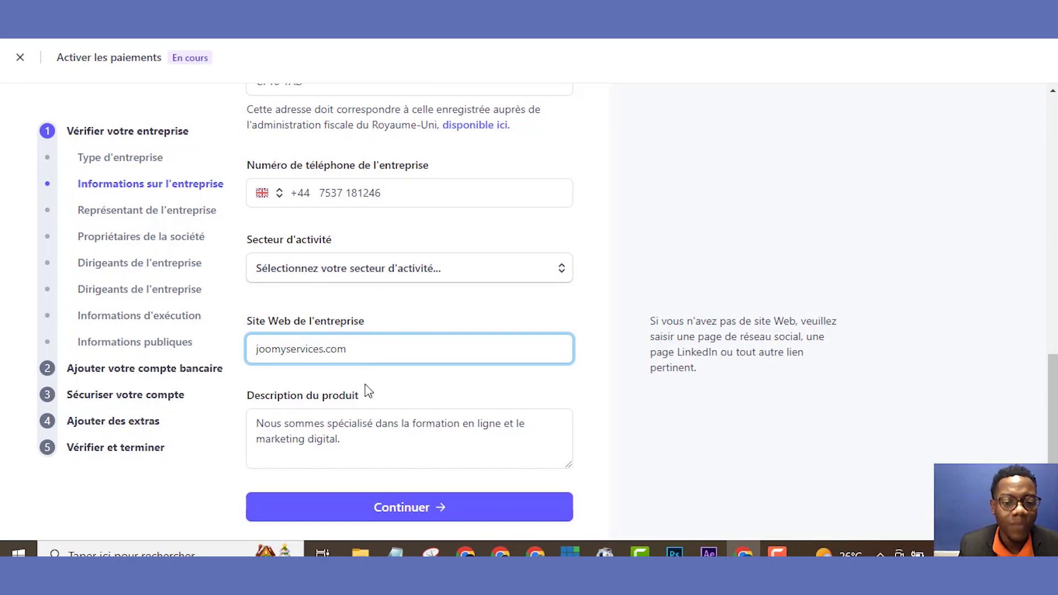
pyautogui.click(367, 436)
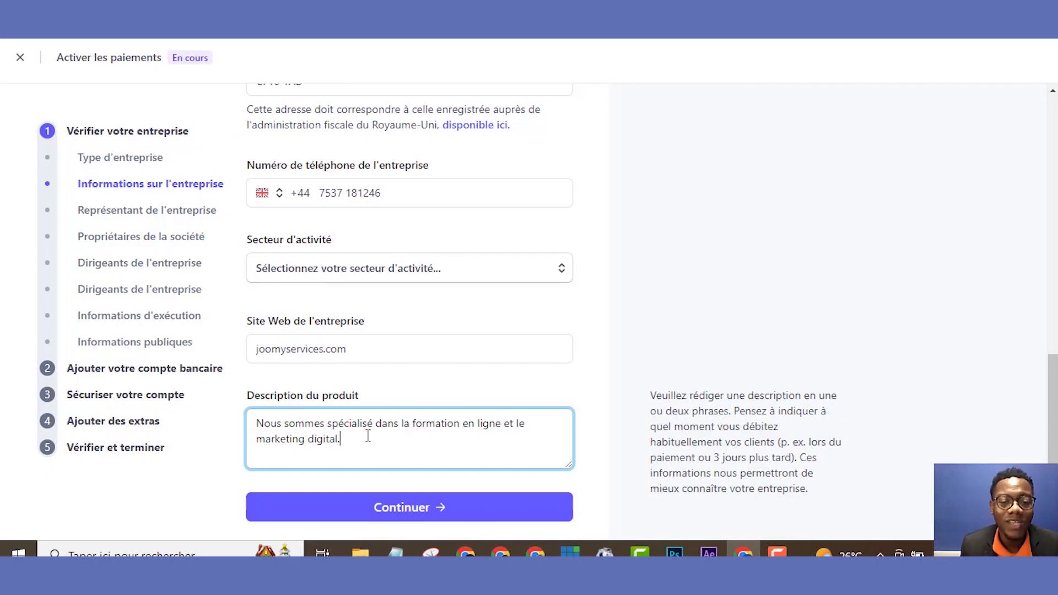
pyautogui.click(387, 516)
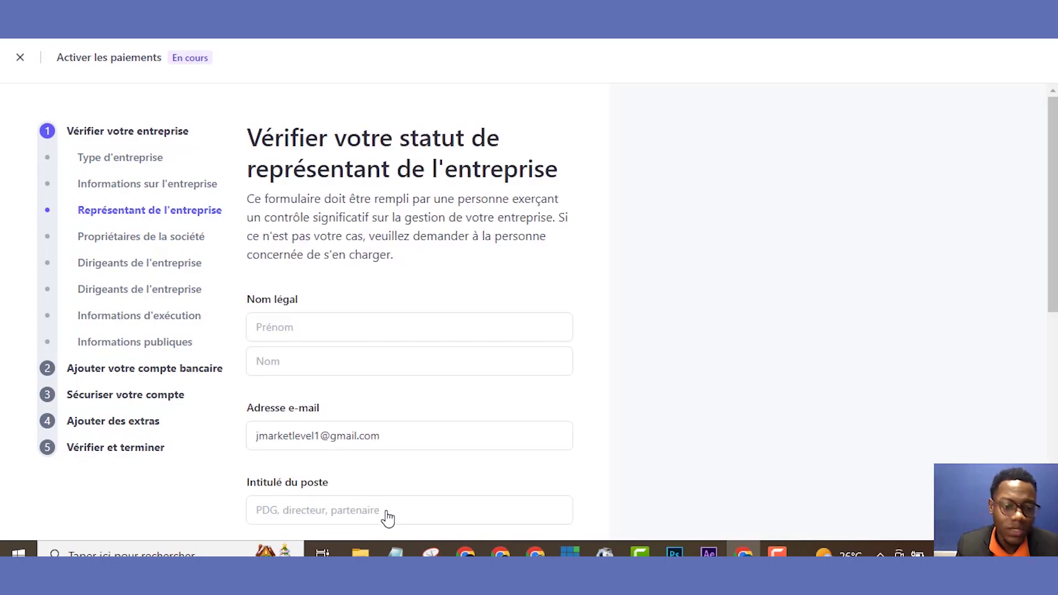
# - Put the representative's first name and surname into the correct name fields
pyautogui.click(278, 327)
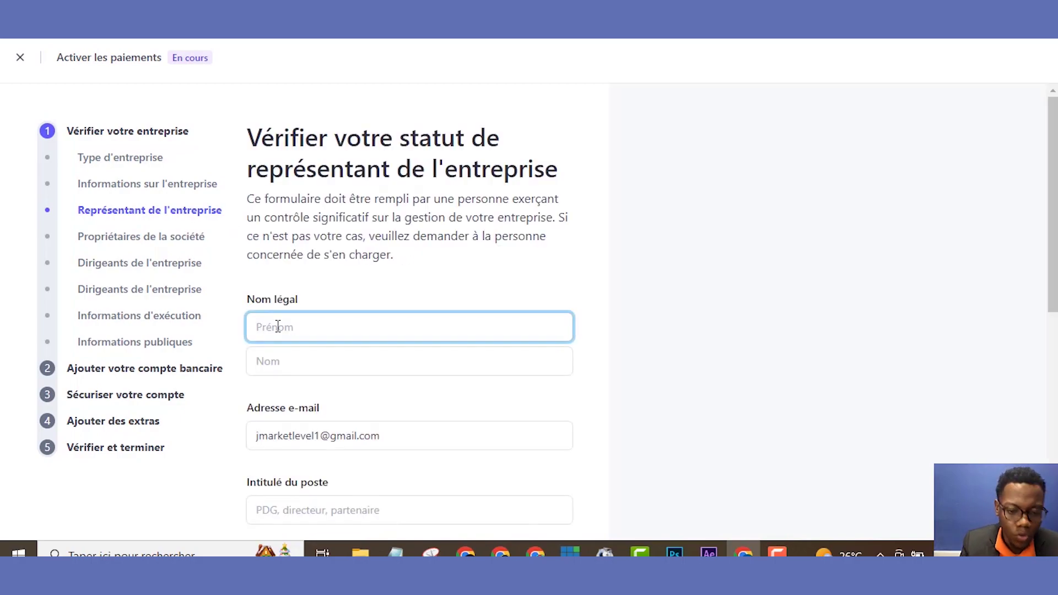
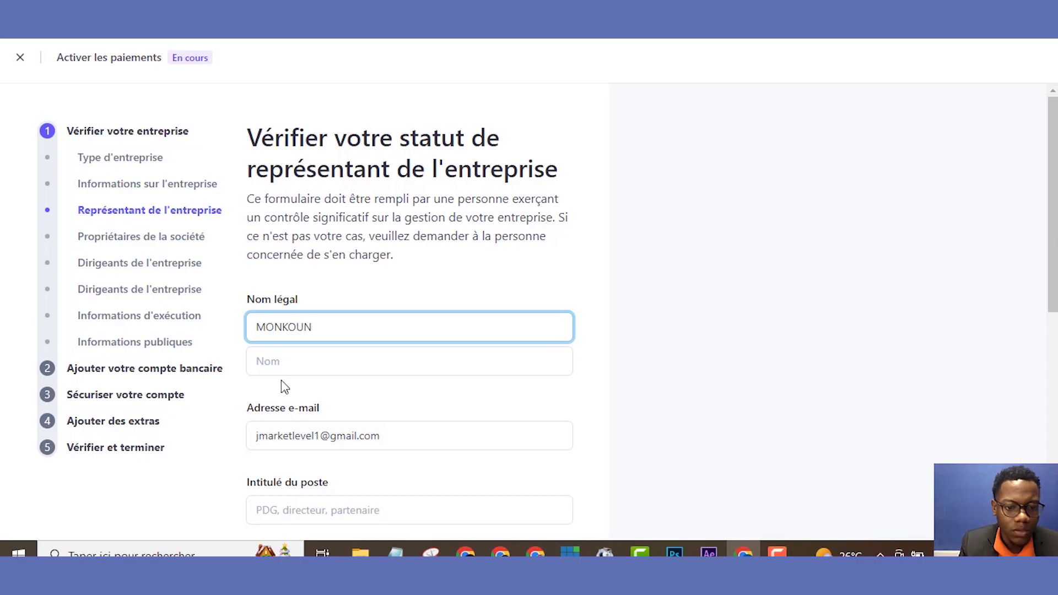
pyautogui.click(284, 374)
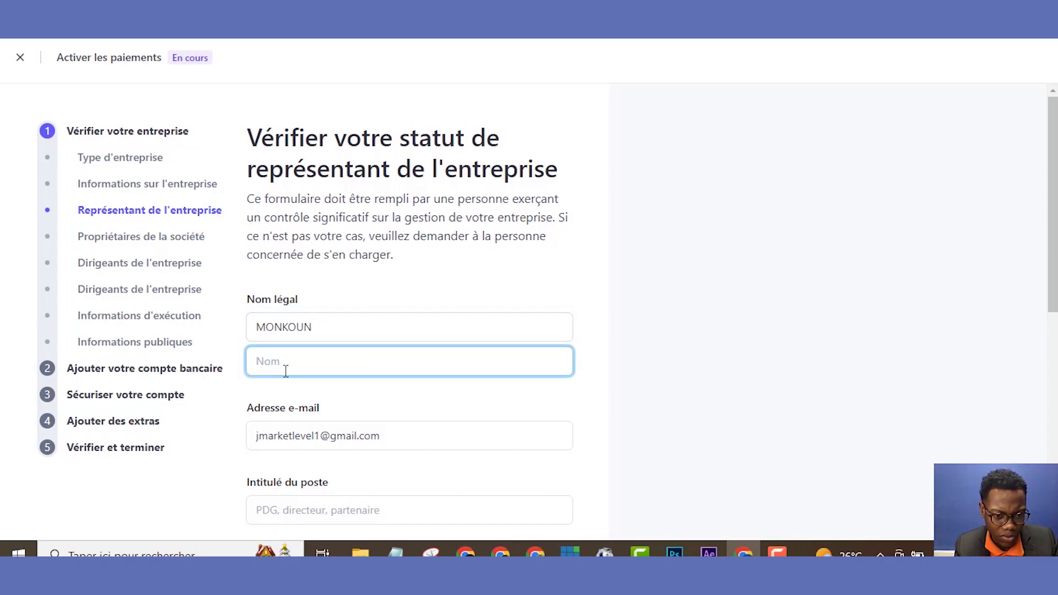
pyautogui.click(330, 345)
pyautogui.doubleClick(330, 338)
pyautogui.press('BackSpace')
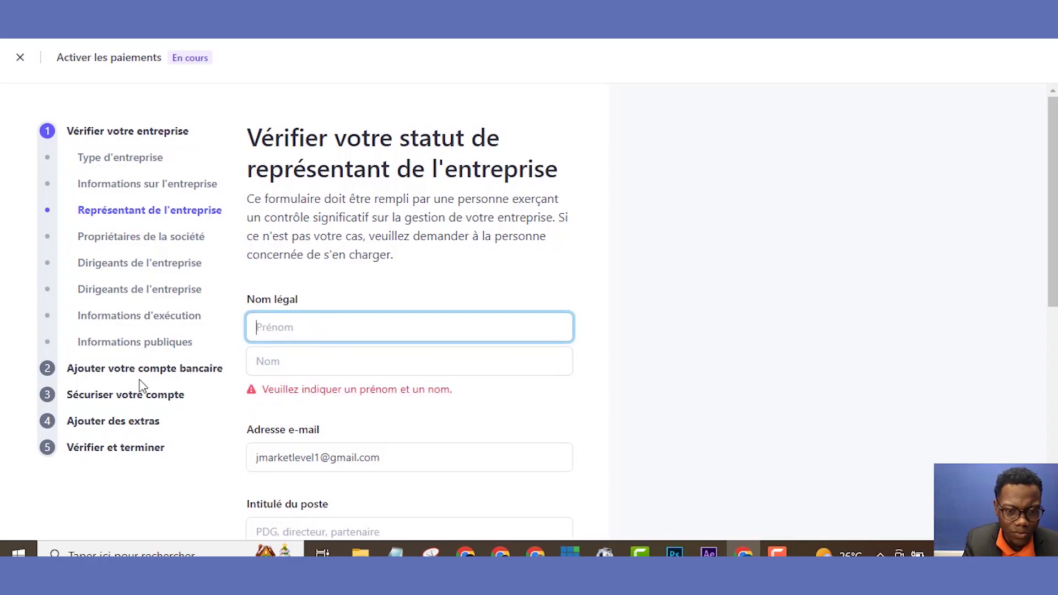
pyautogui.write('al')
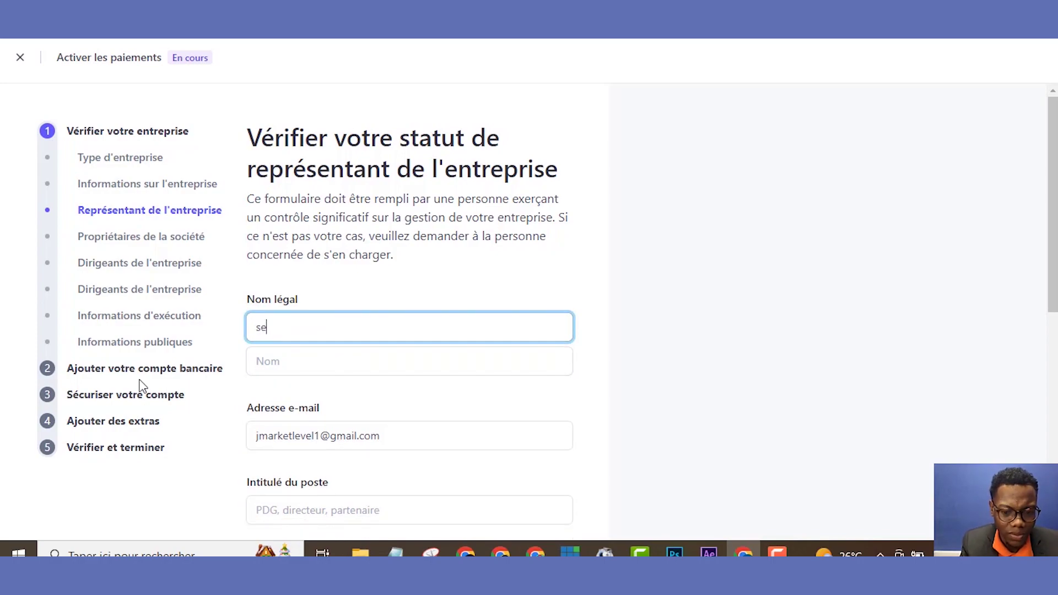
pyautogui.press('BackSpace')
pyautogui.press('BackSpace')
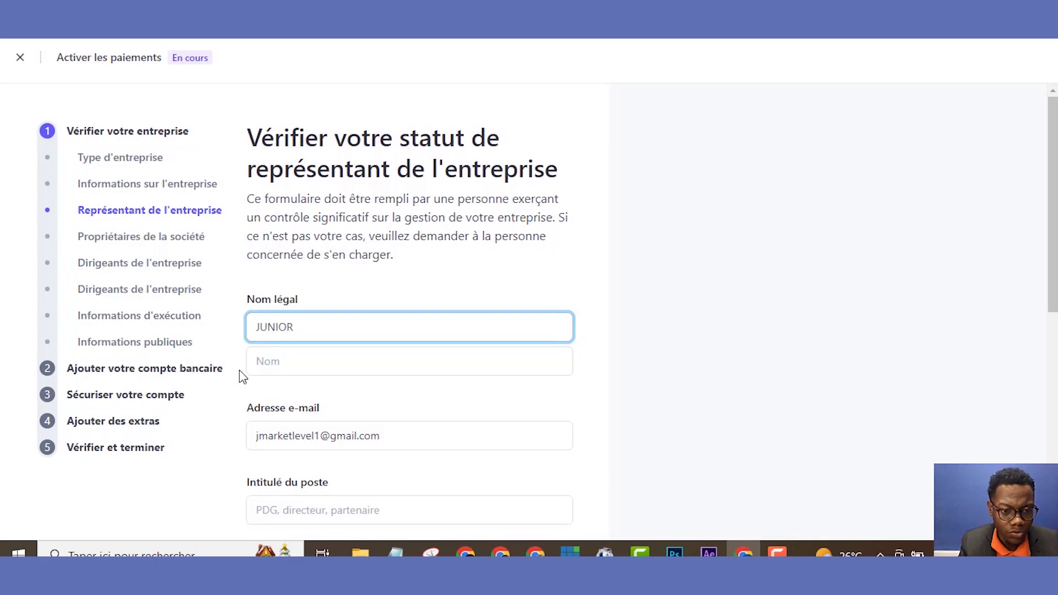
pyautogui.click(268, 361)
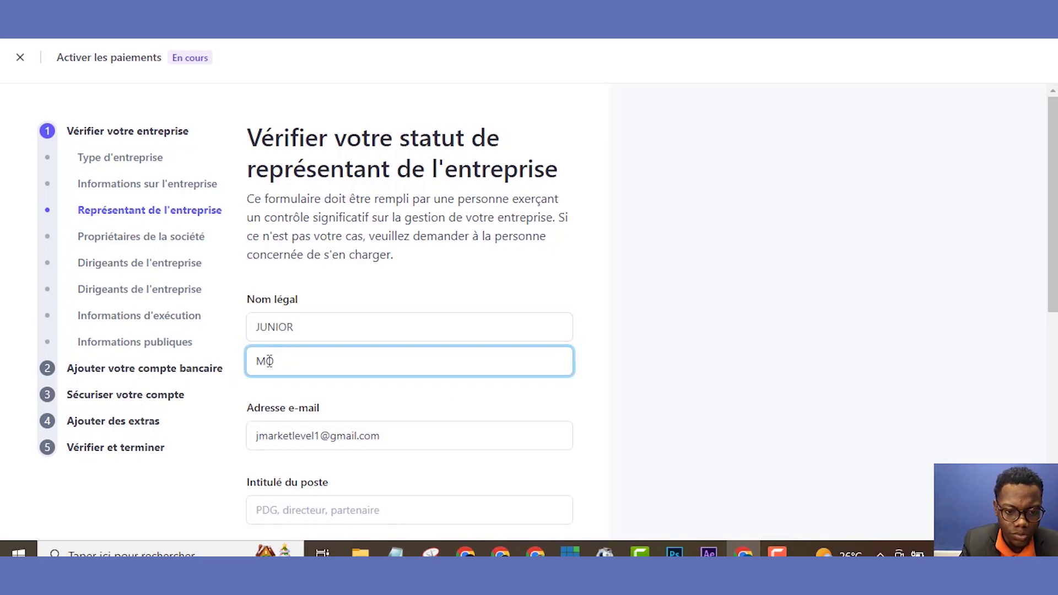
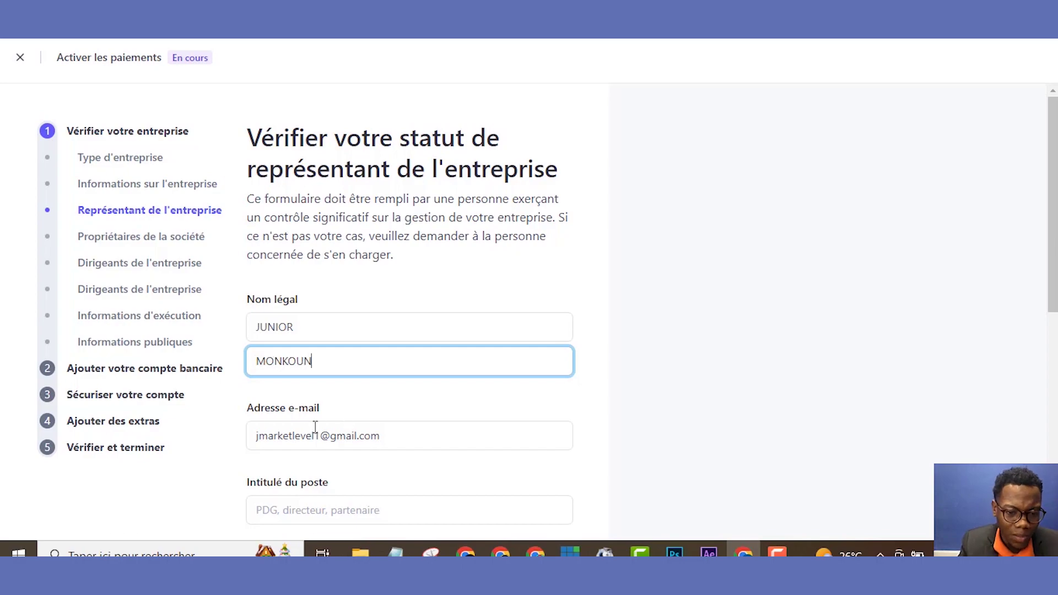
# - Set the representative's job title to PDG and enter their date of birth
pyautogui.scroll(-5, 1041, 381)
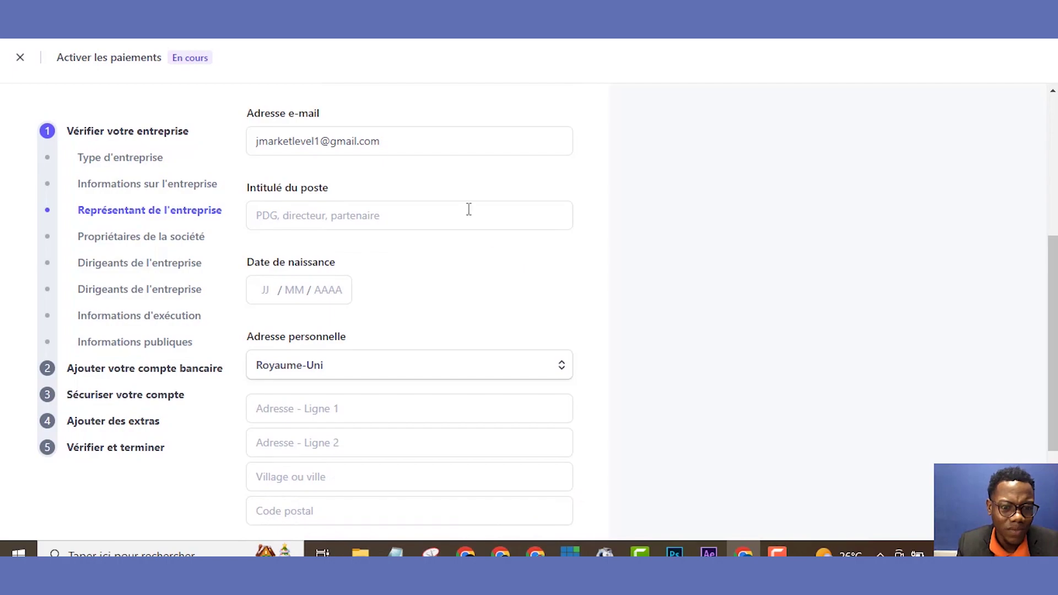
pyautogui.click(469, 210)
pyautogui.write('P')
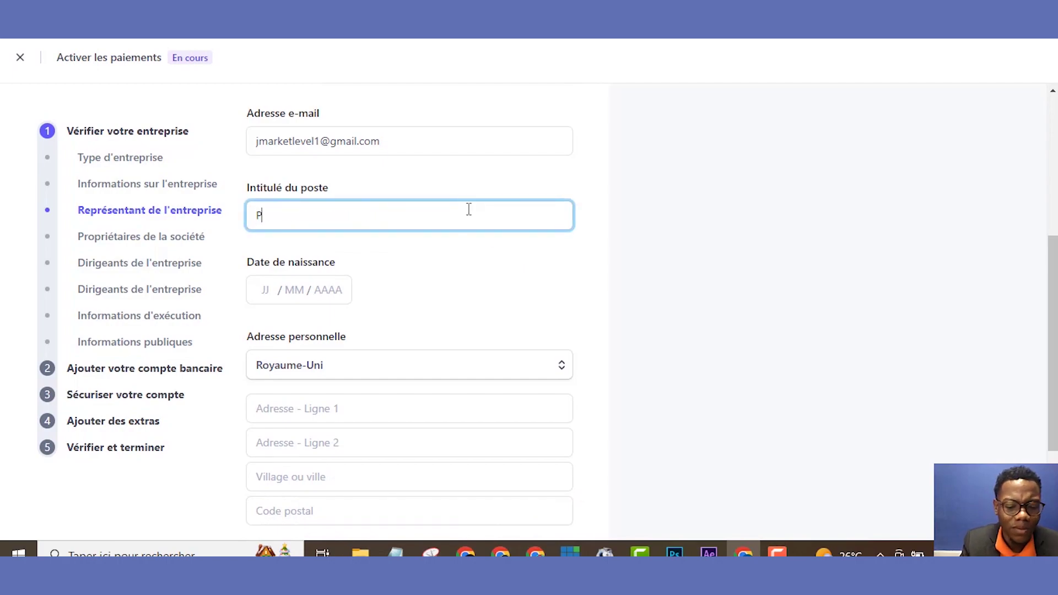
pyautogui.write('DG')
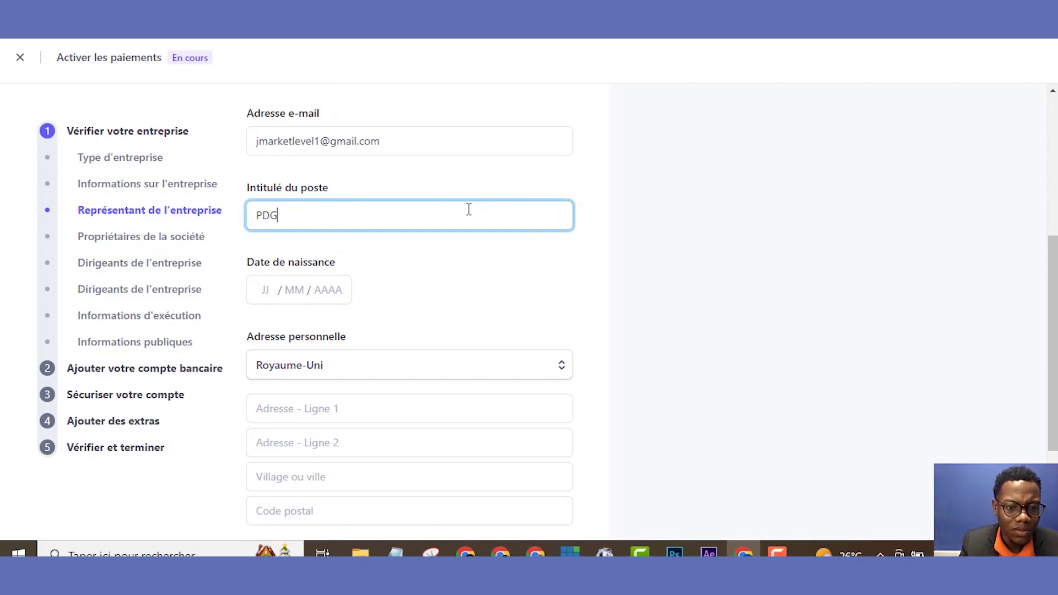
pyautogui.click(263, 292)
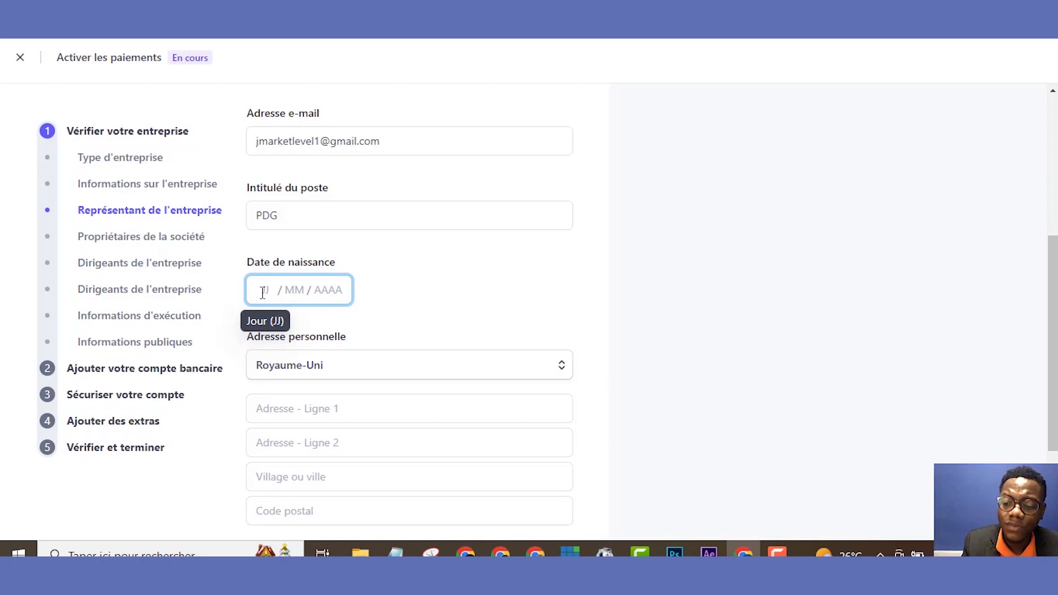
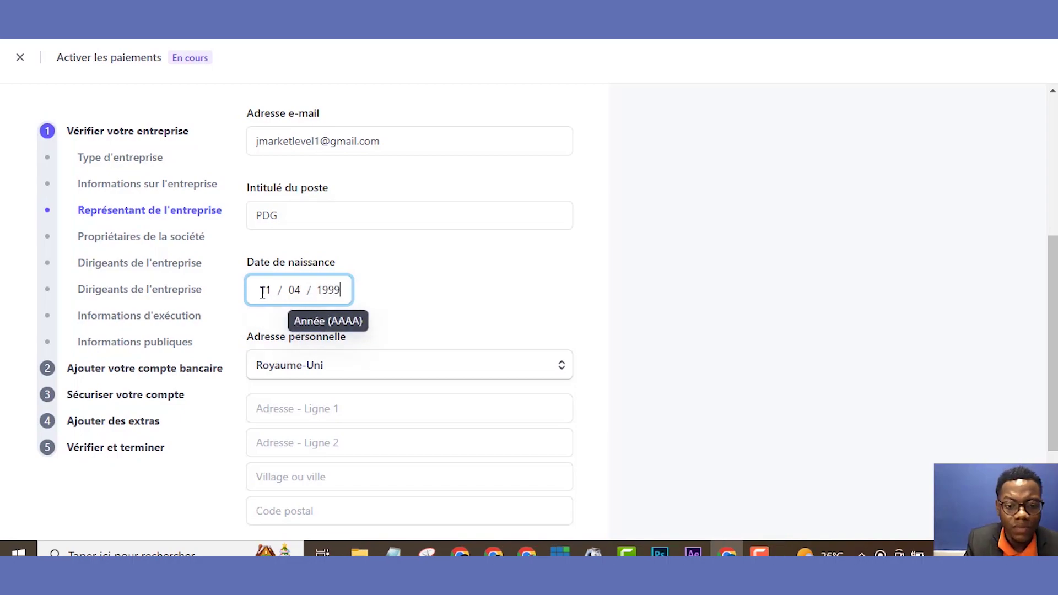
pyautogui.click(338, 410)
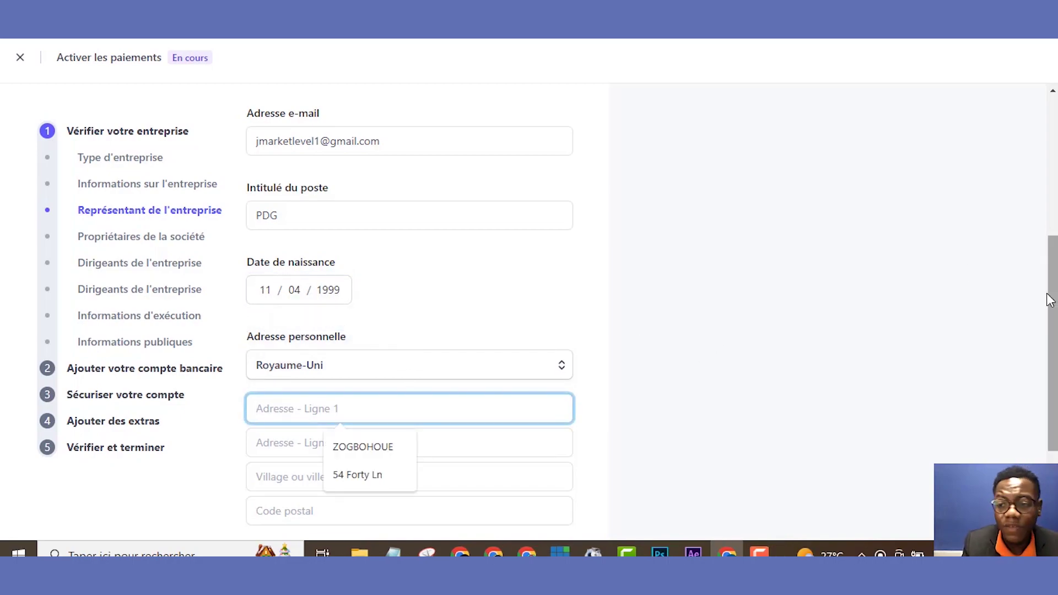
pyautogui.moveTo(1050, 300); pyautogui.dragTo(1054, 339)
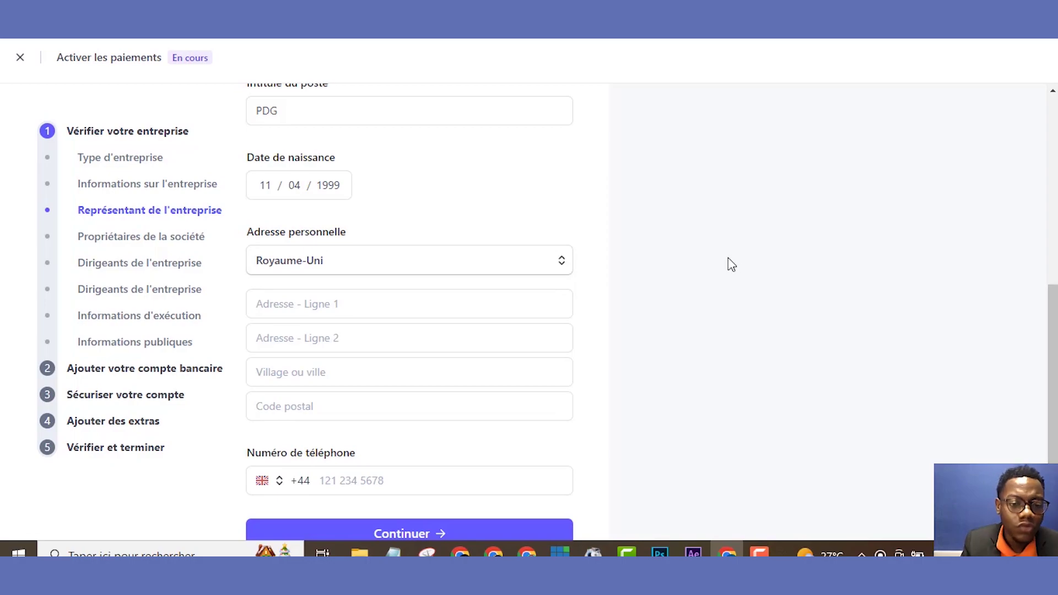
# - Set the home address country to Bénin and fill in both address lines
pyautogui.click(366, 264)
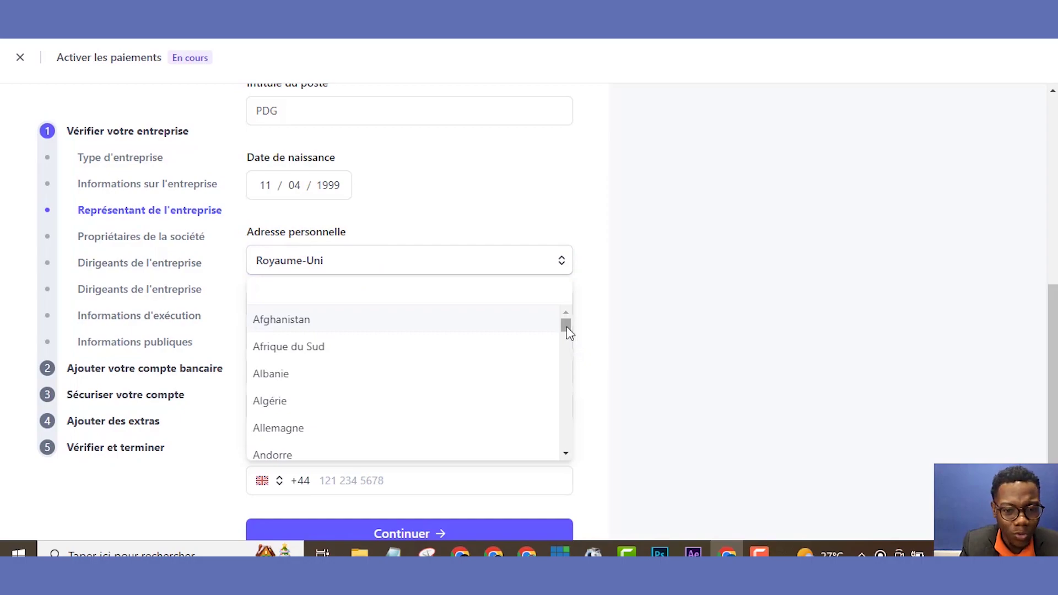
pyautogui.moveTo(566, 327); pyautogui.dragTo(568, 345)
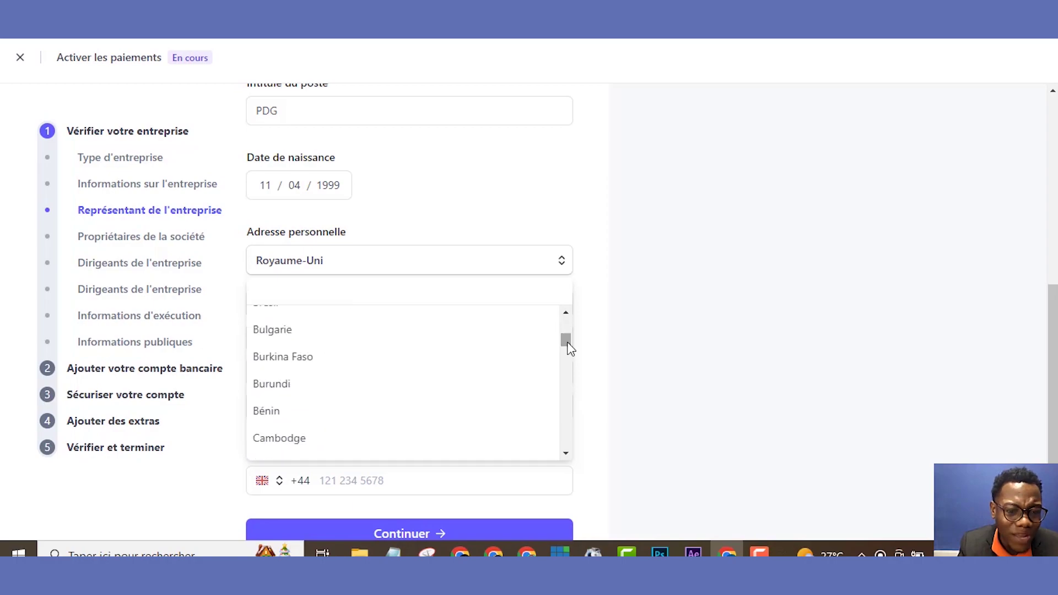
pyautogui.click(390, 414)
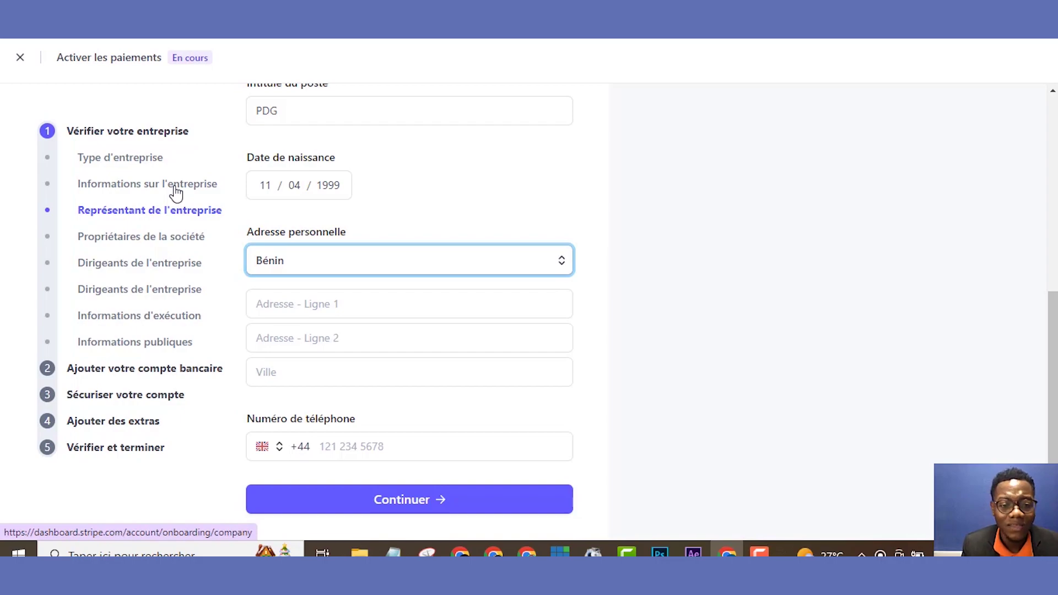
pyautogui.click(316, 302)
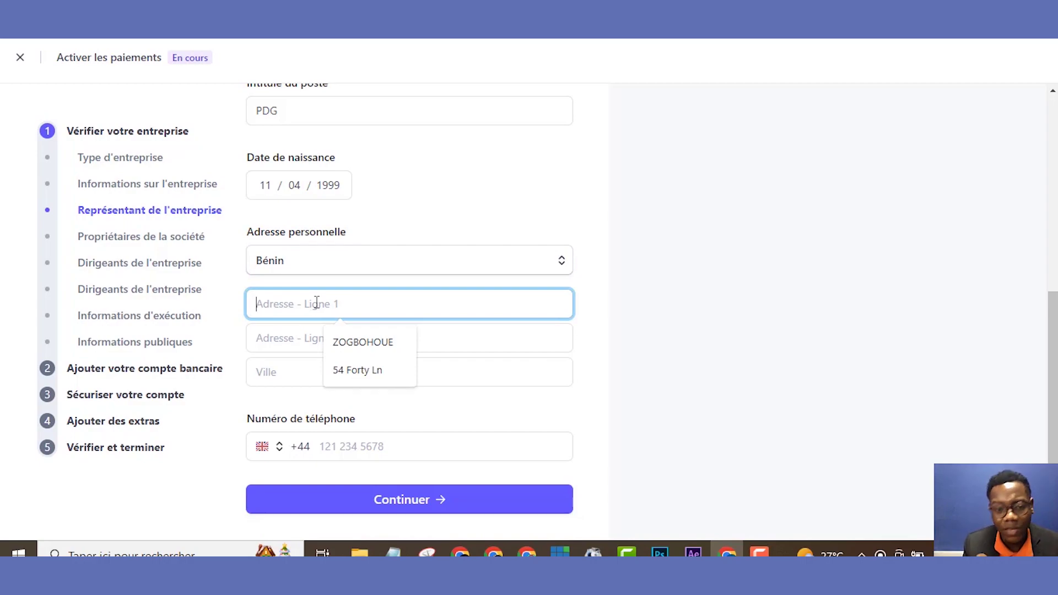
pyautogui.click(361, 346)
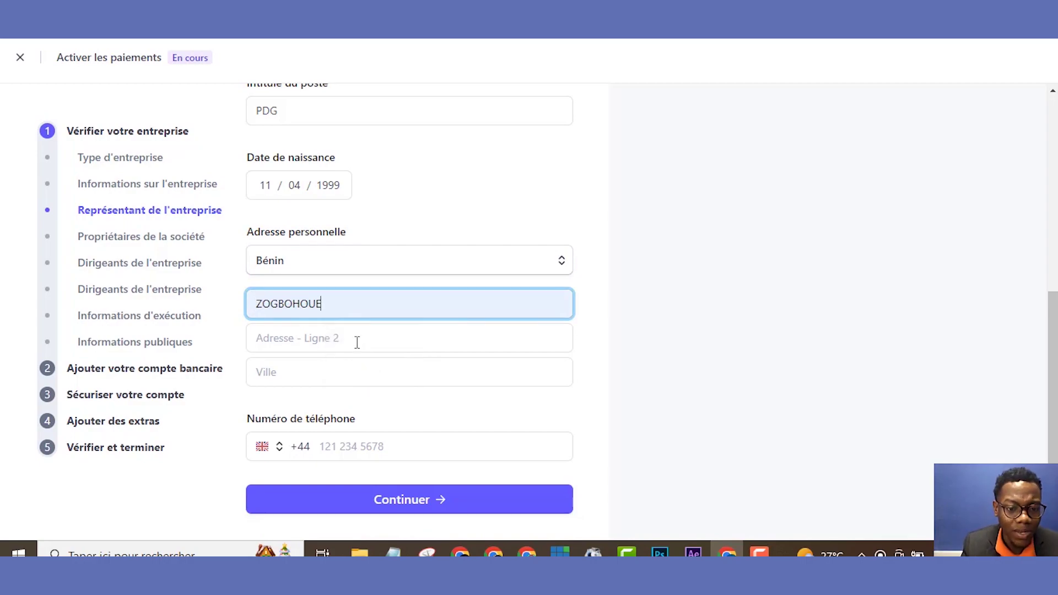
pyautogui.click(355, 339)
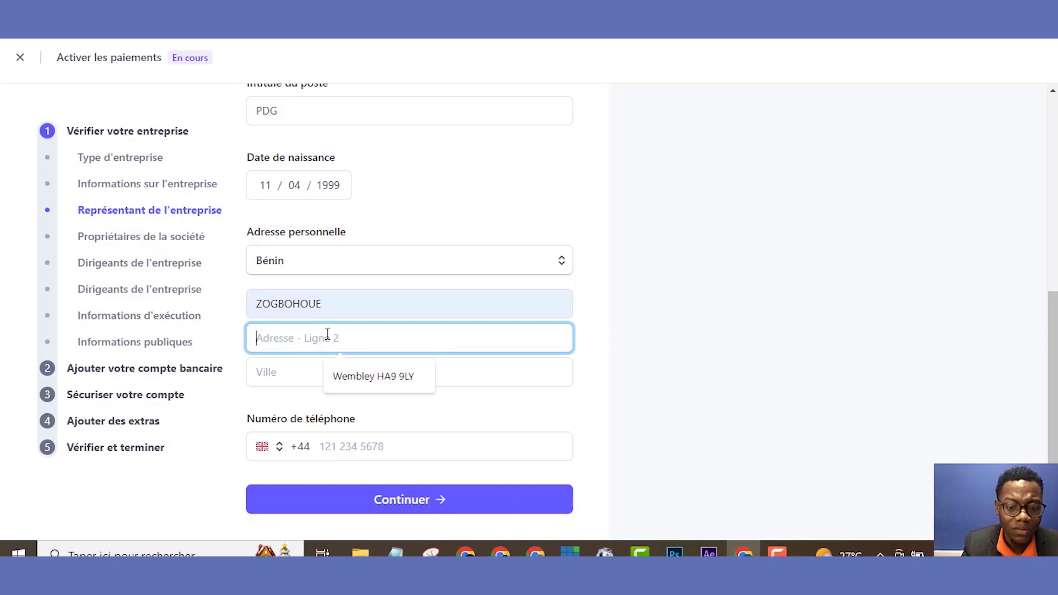
pyautogui.write('CO')
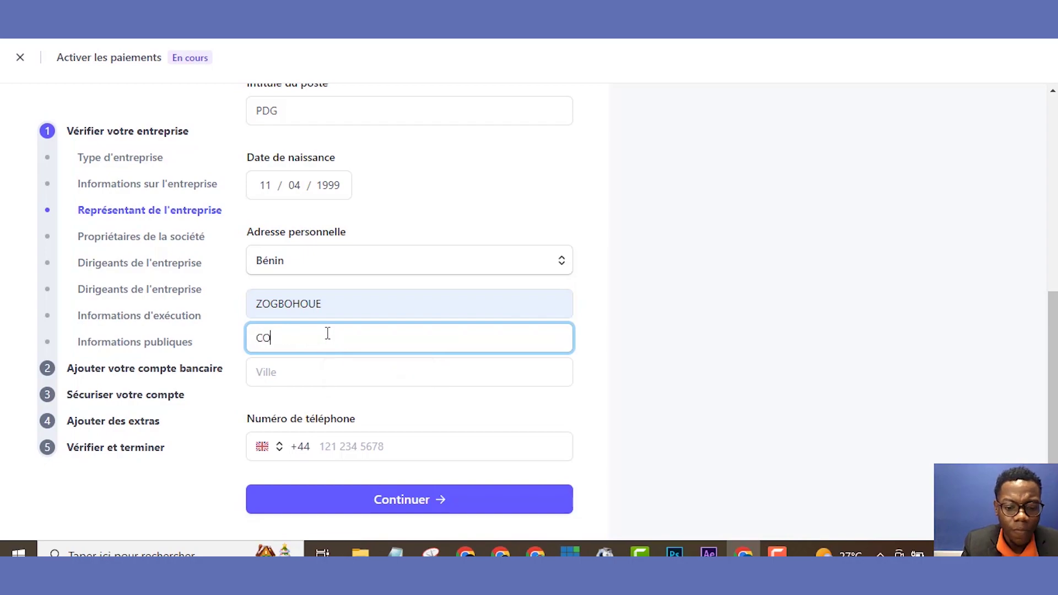
pyautogui.write('TONOU')
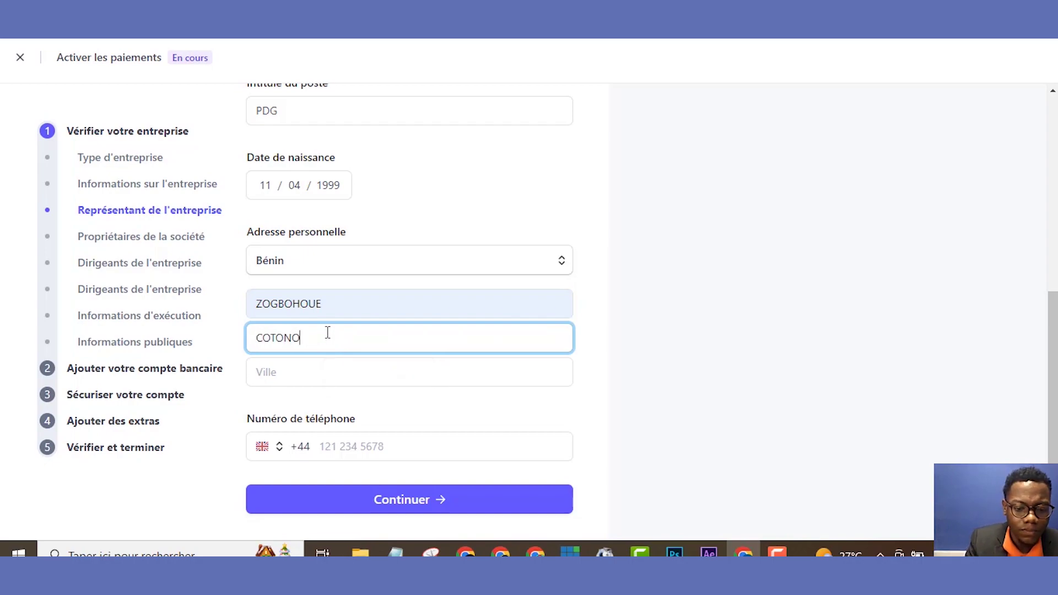
pyautogui.click(305, 372)
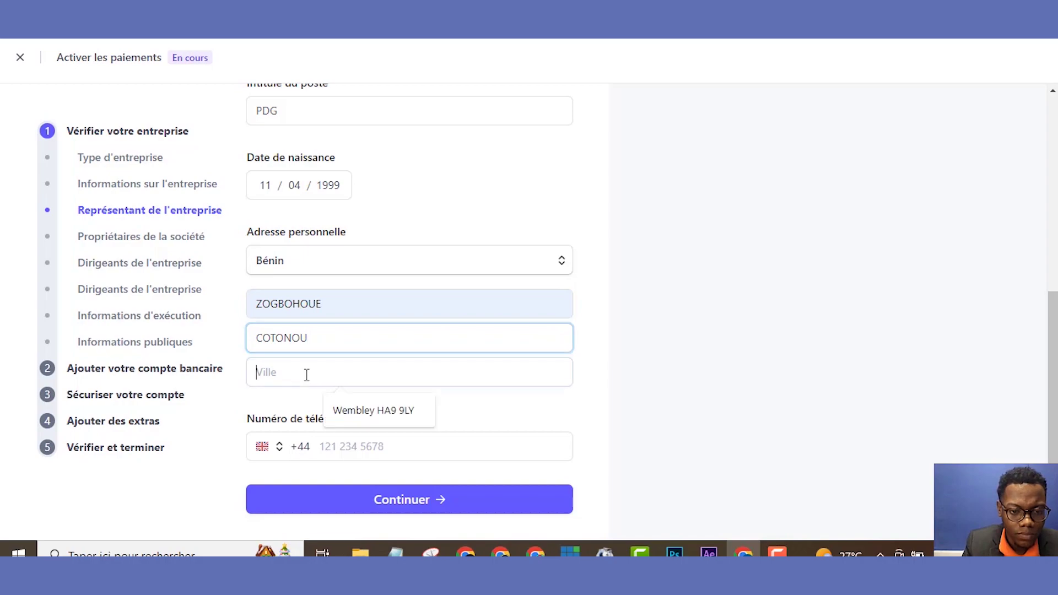
pyautogui.write('COTONOU')
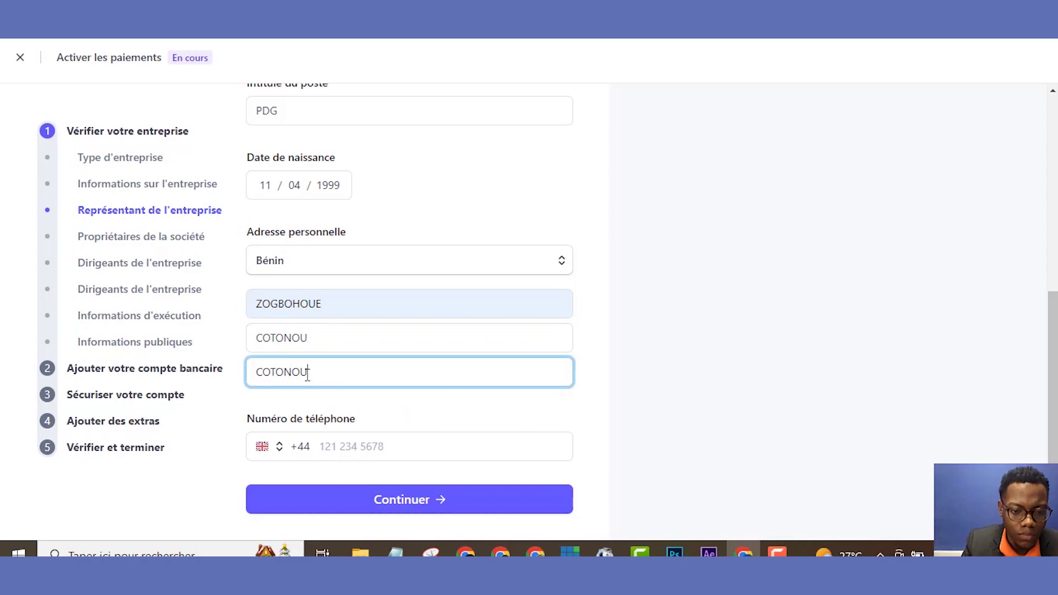
# - Enter the representative's Benin (+229) phone number and submit the representative details
pyautogui.click(270, 451)
pyautogui.click(269, 455)
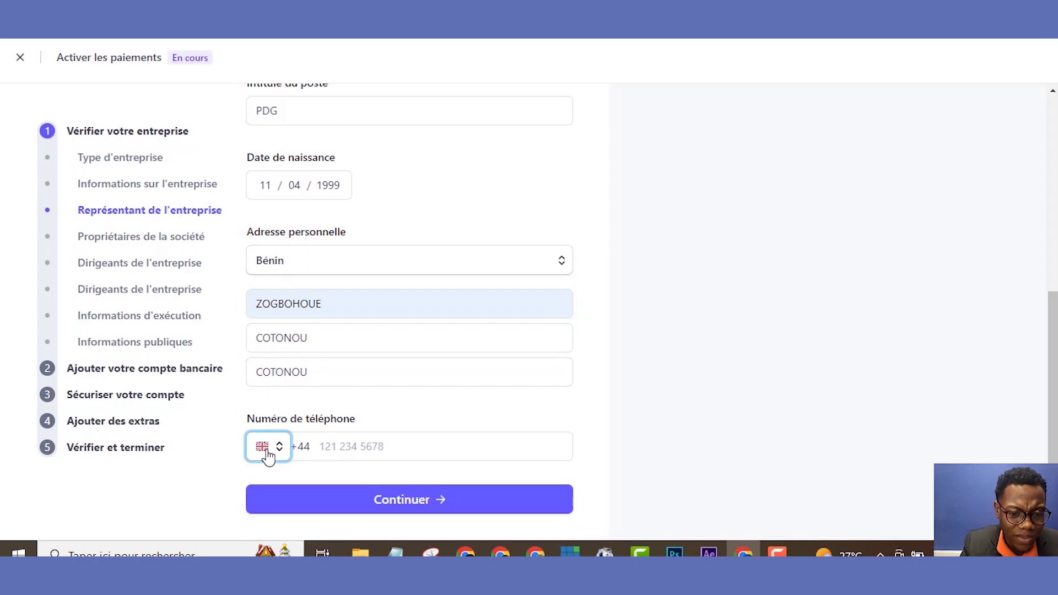
pyautogui.click(269, 455)
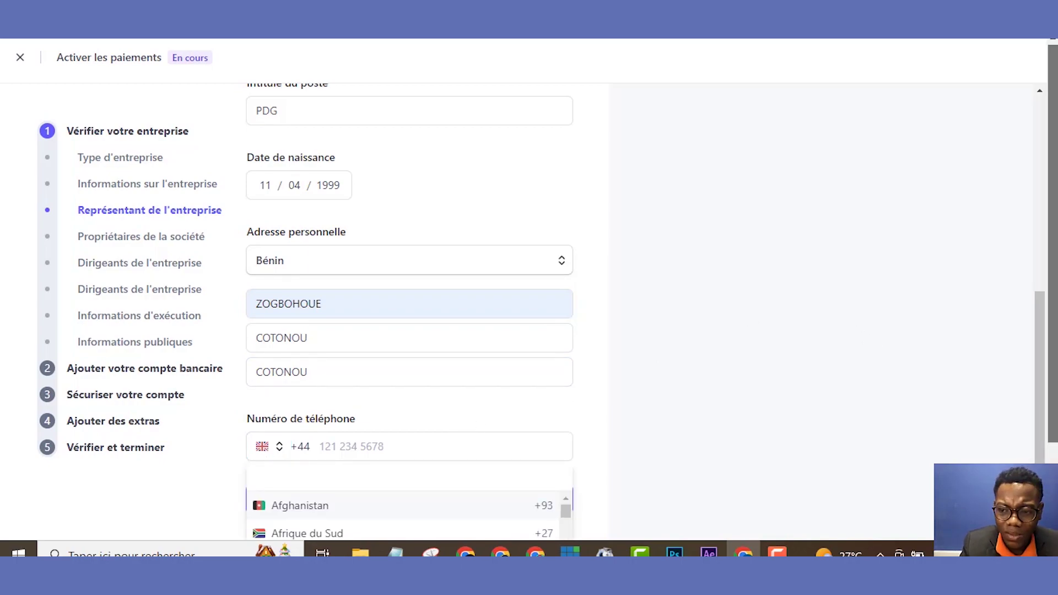
pyautogui.scroll(-1, 1042, 342)
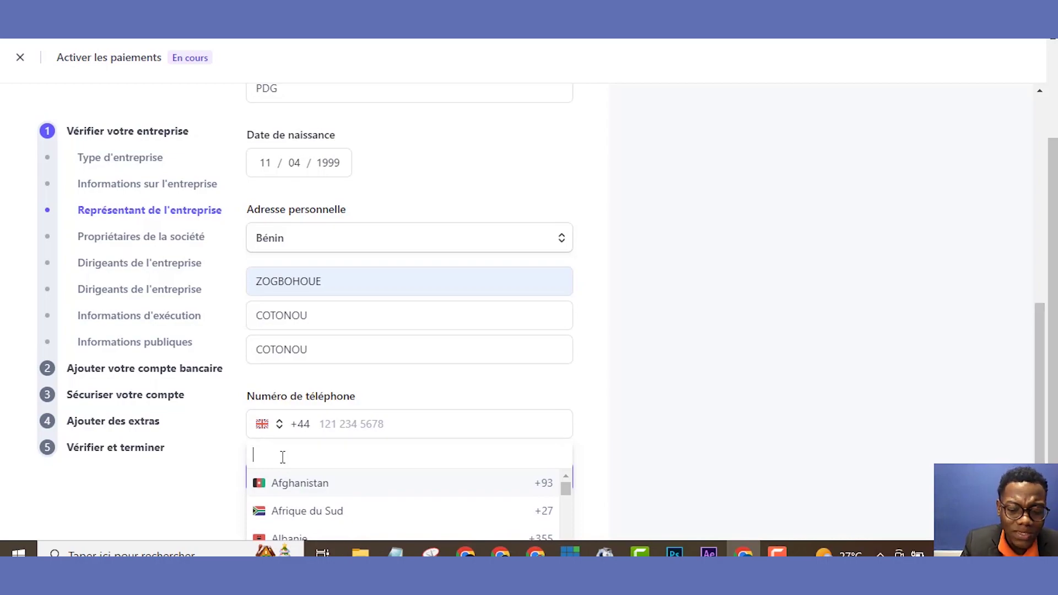
pyautogui.write('be')
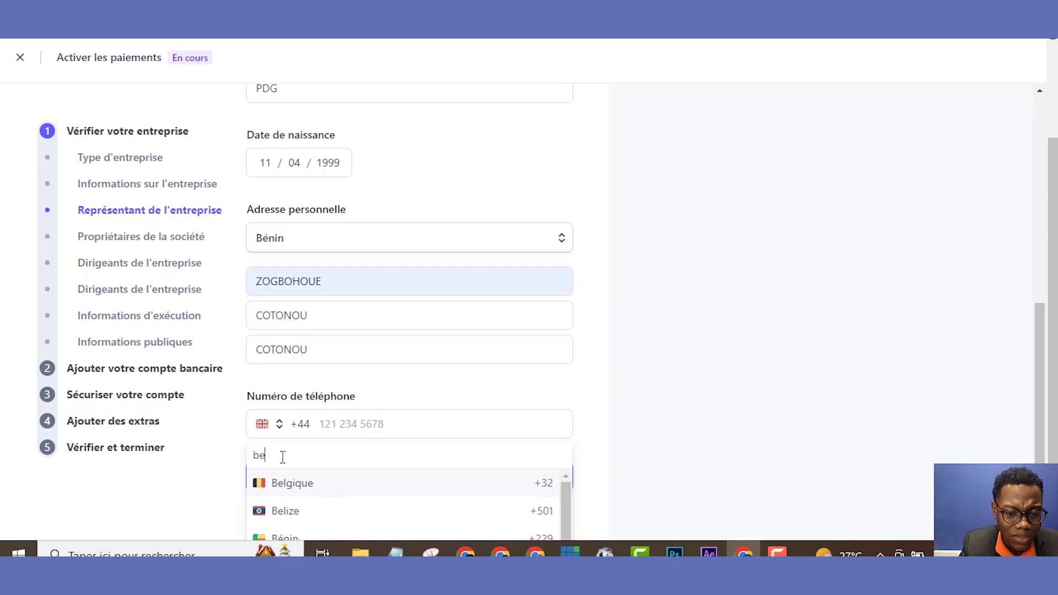
pyautogui.click(272, 539)
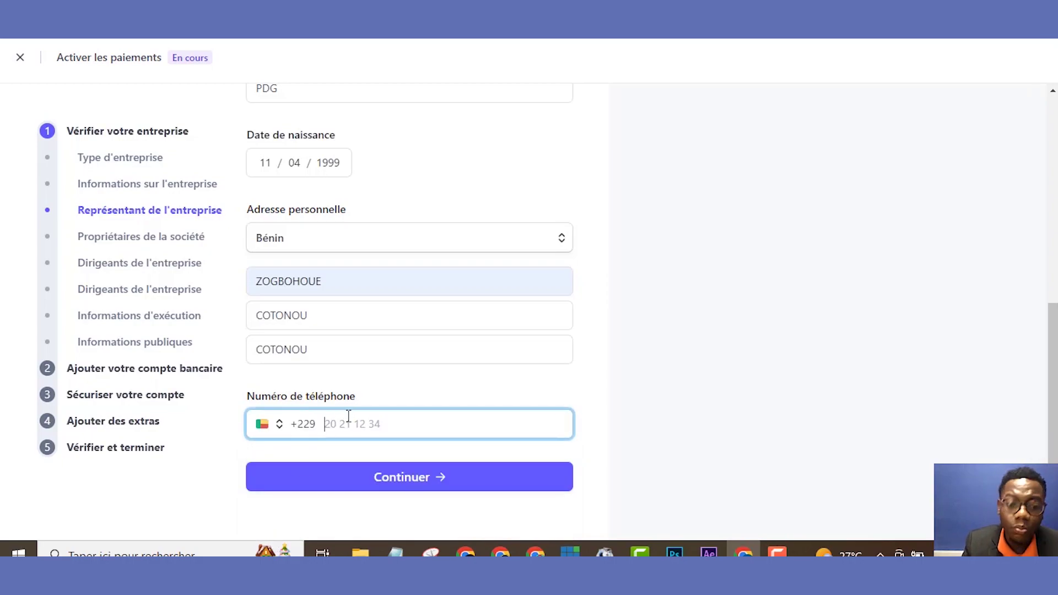
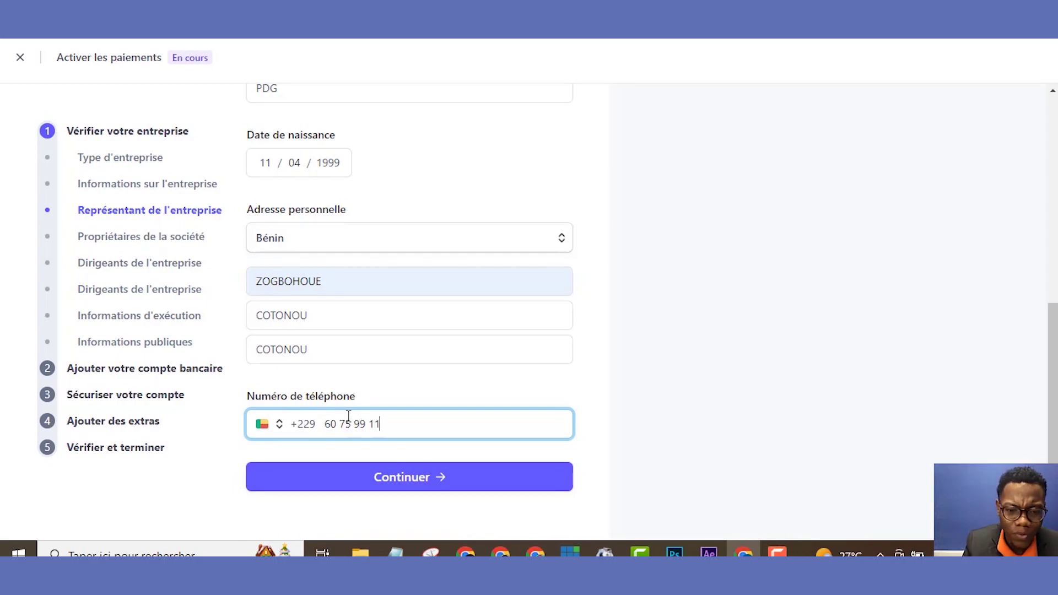
pyautogui.click(371, 477)
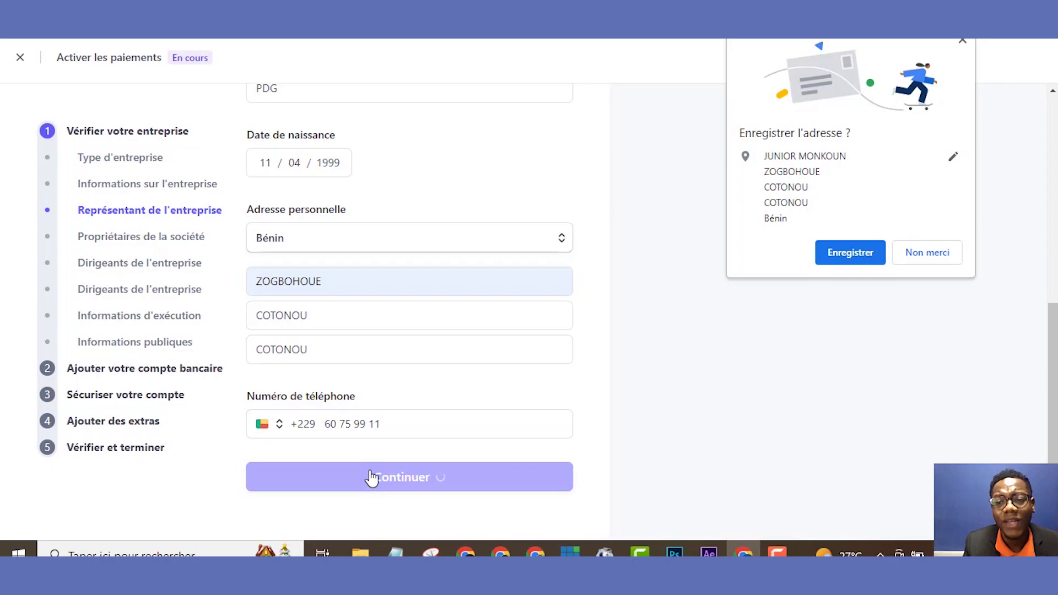
pyautogui.click(961, 41)
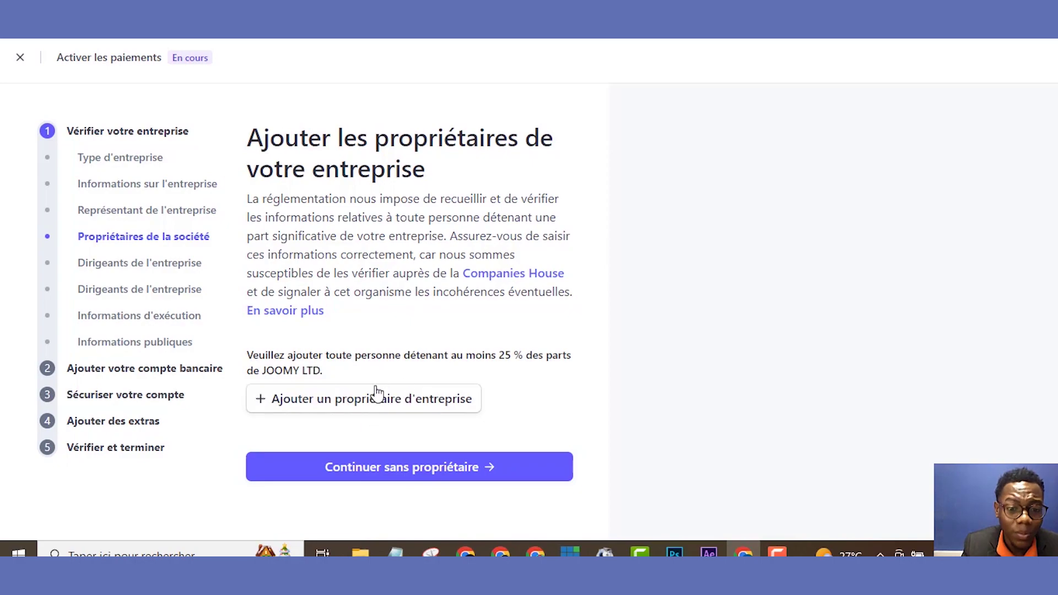
# - Add the existing representative as the company owner and continue
pyautogui.click(396, 413)
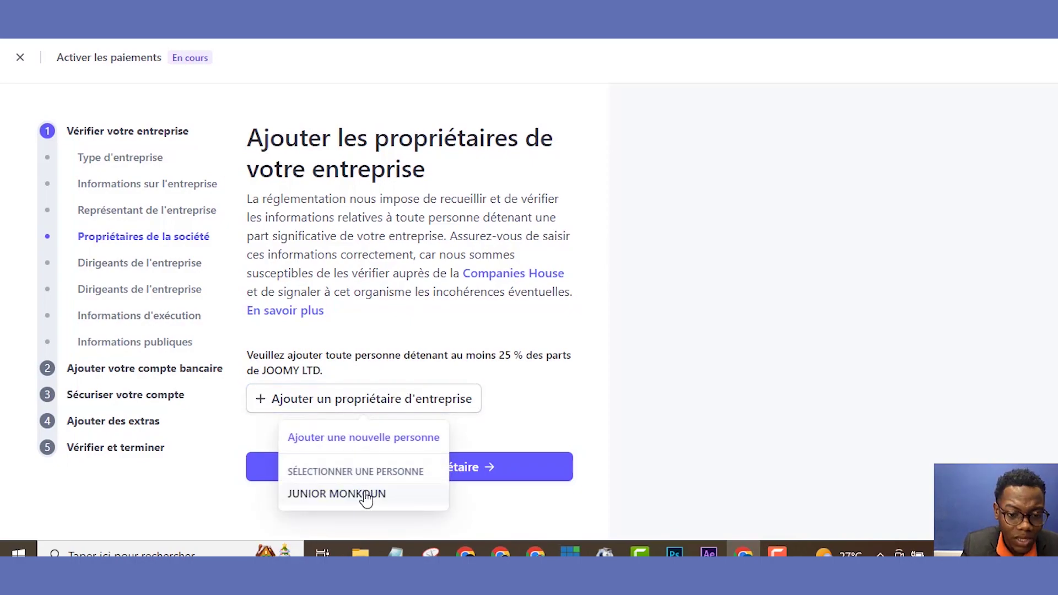
pyautogui.click(366, 495)
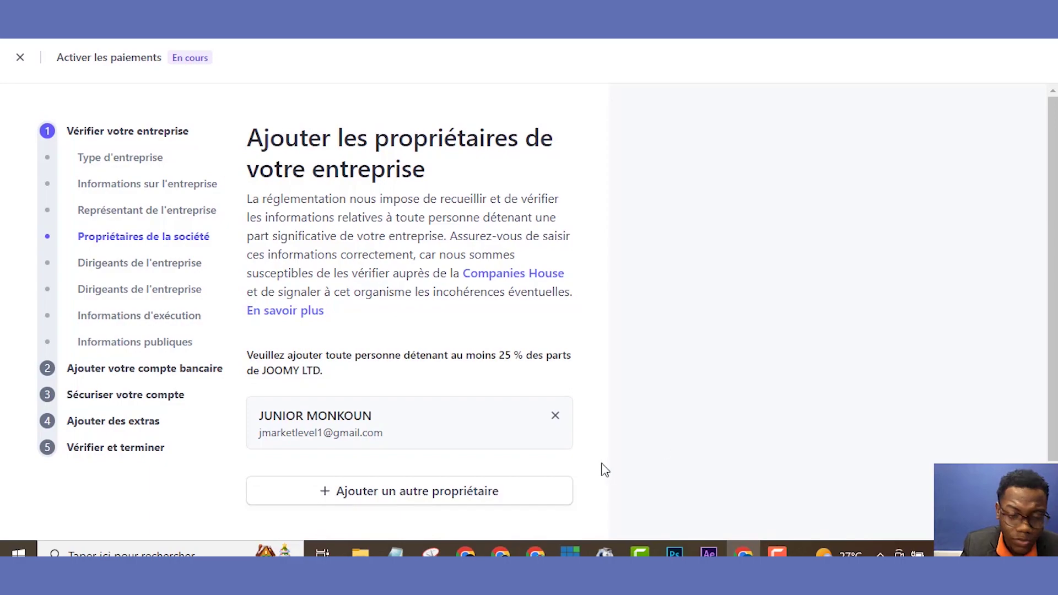
pyautogui.scroll(-1, 661, 518)
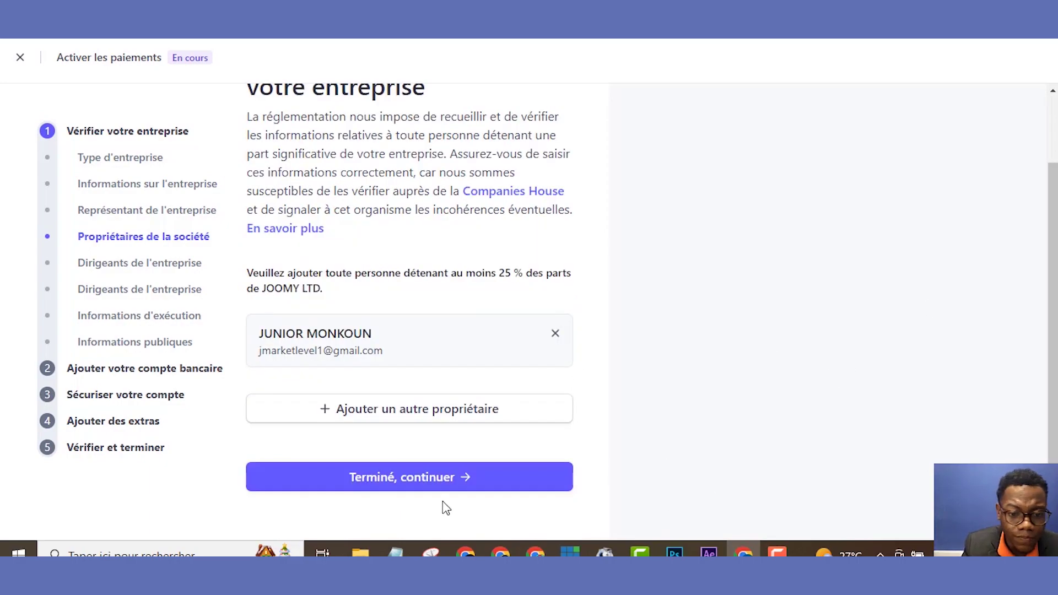
pyautogui.click(426, 480)
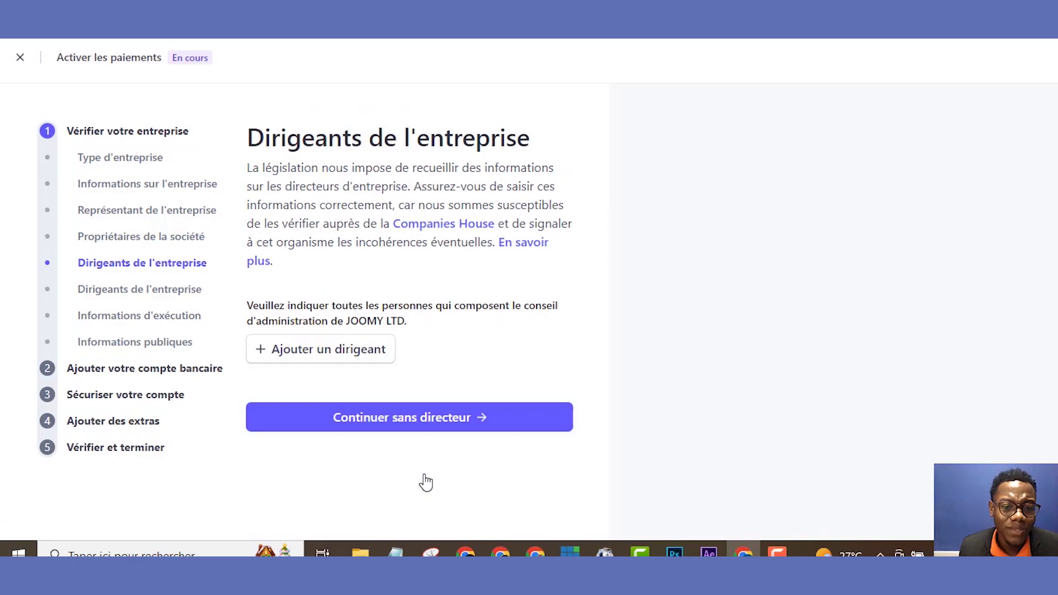
# - Add the existing representative as director, then confirm the directors and executives pages
pyautogui.click(307, 347)
pyautogui.click(312, 448)
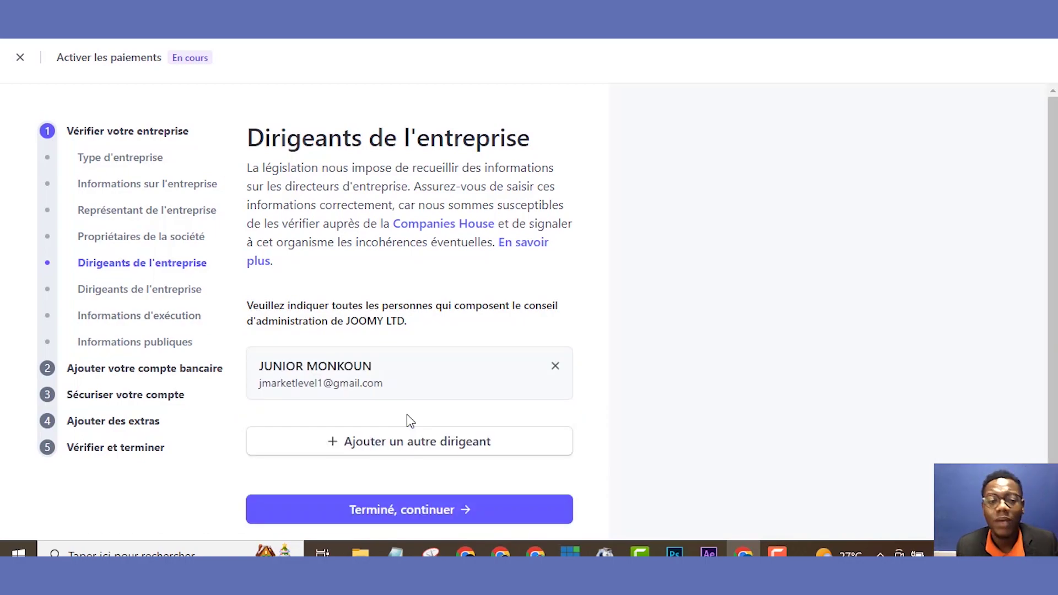
pyautogui.click(398, 511)
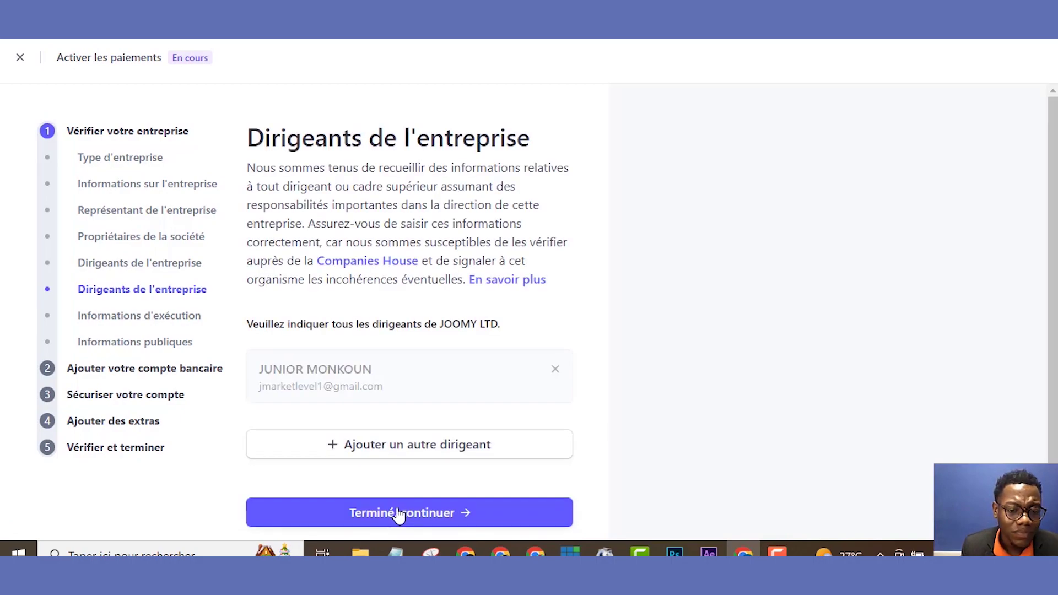
pyautogui.click(399, 516)
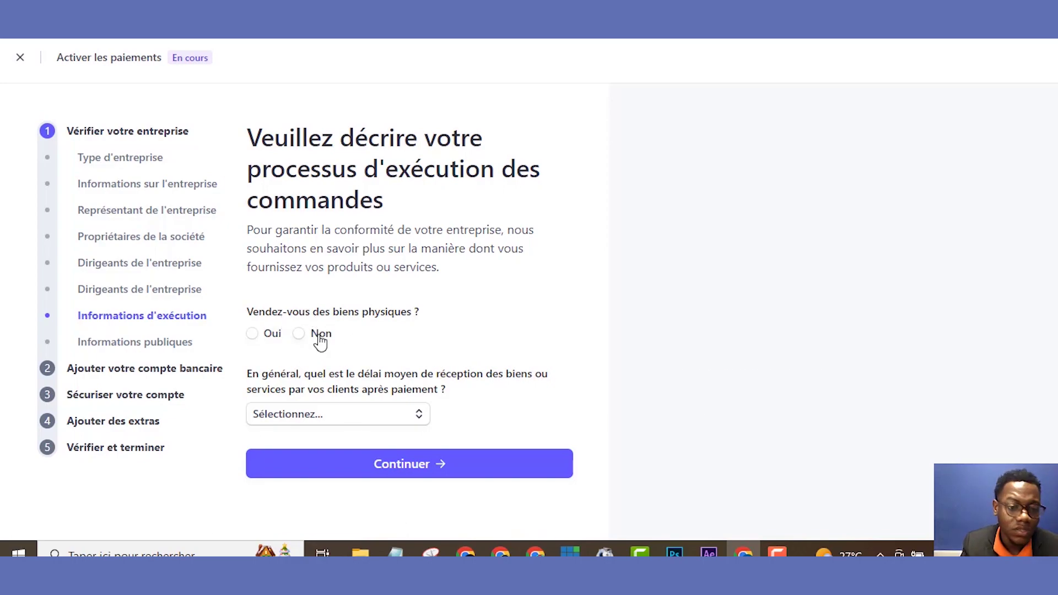
# - Answer yes to selling physical goods and shipping them yourself, with delivery within a month
pyautogui.click(274, 335)
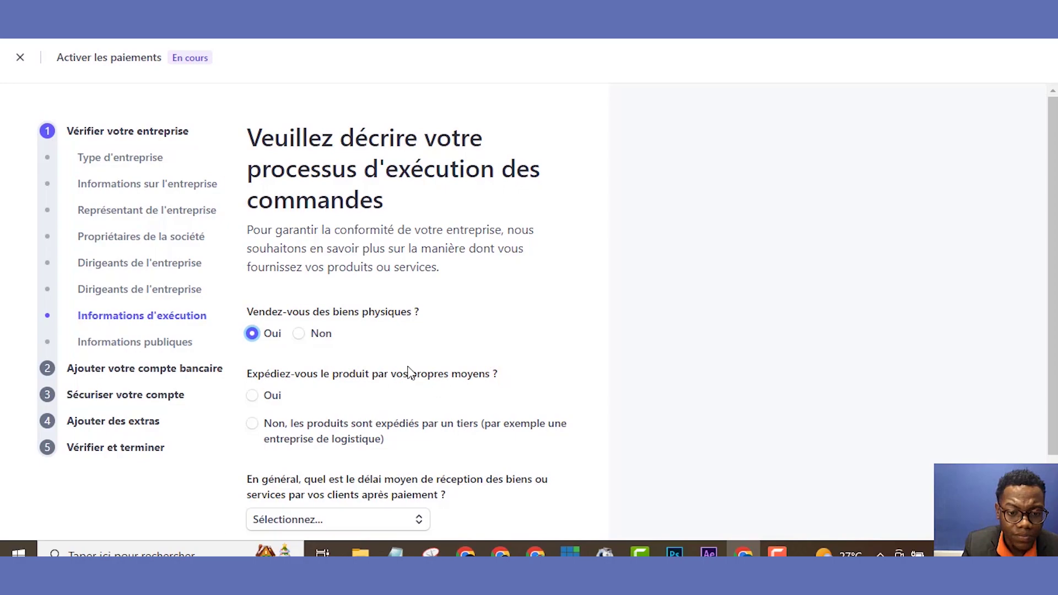
pyautogui.scroll(-3, 831, 240)
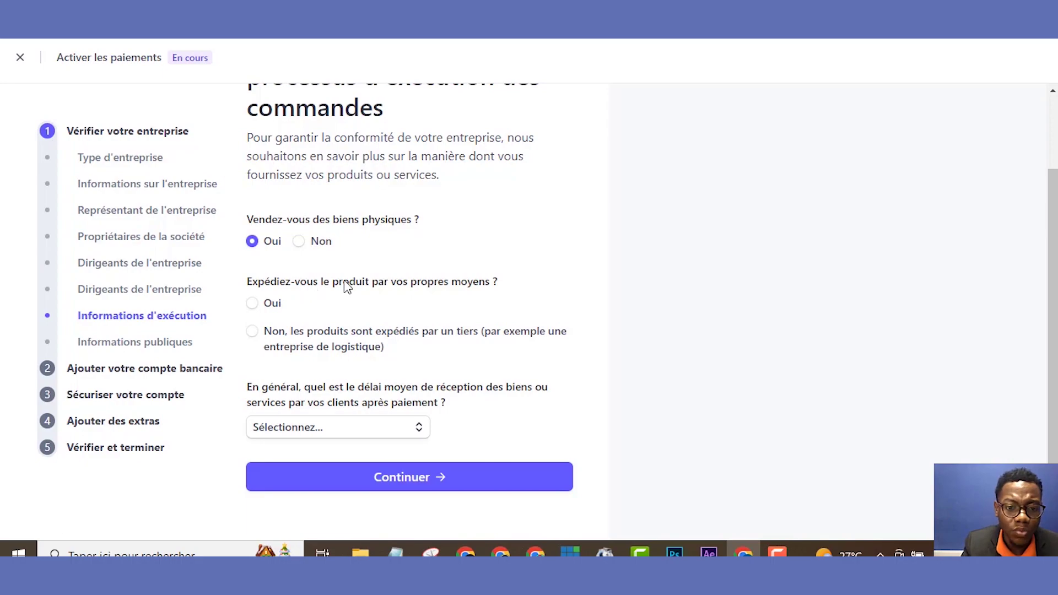
pyautogui.click(254, 305)
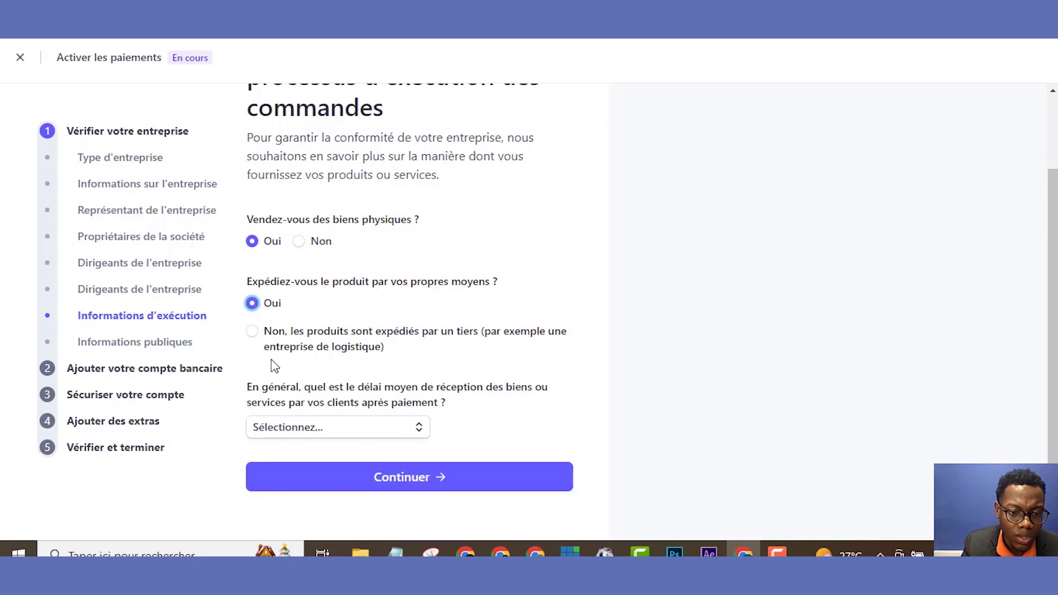
pyautogui.moveTo(286, 425)
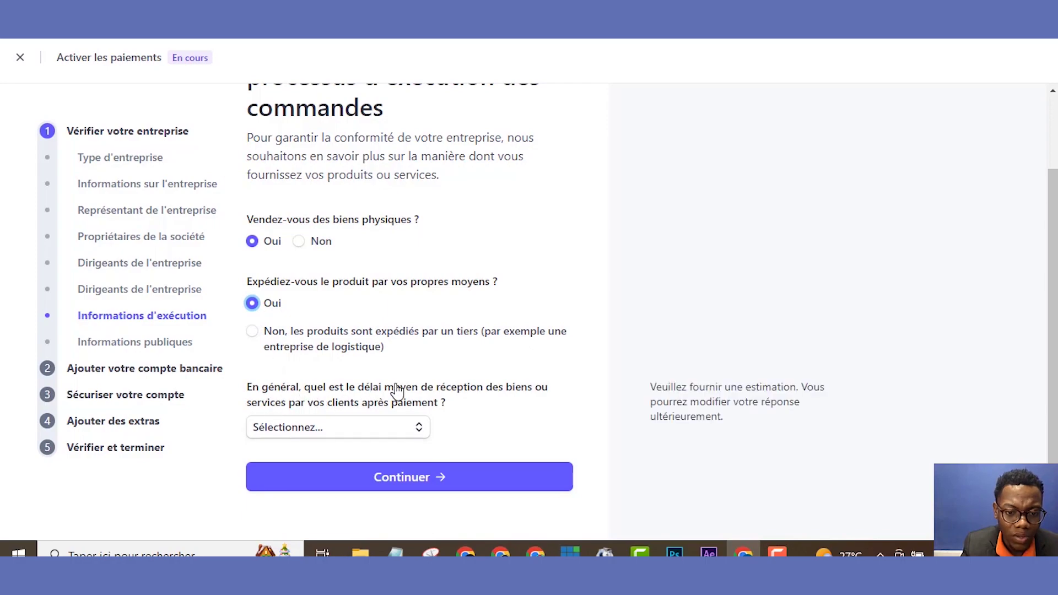
pyautogui.click(324, 435)
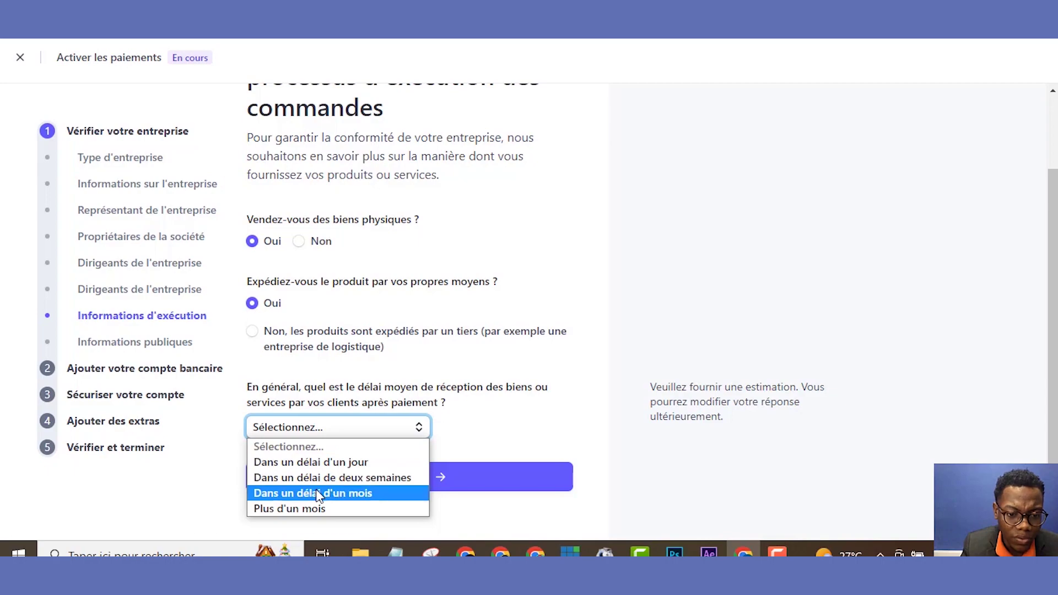
pyautogui.click(314, 479)
pyautogui.click(338, 432)
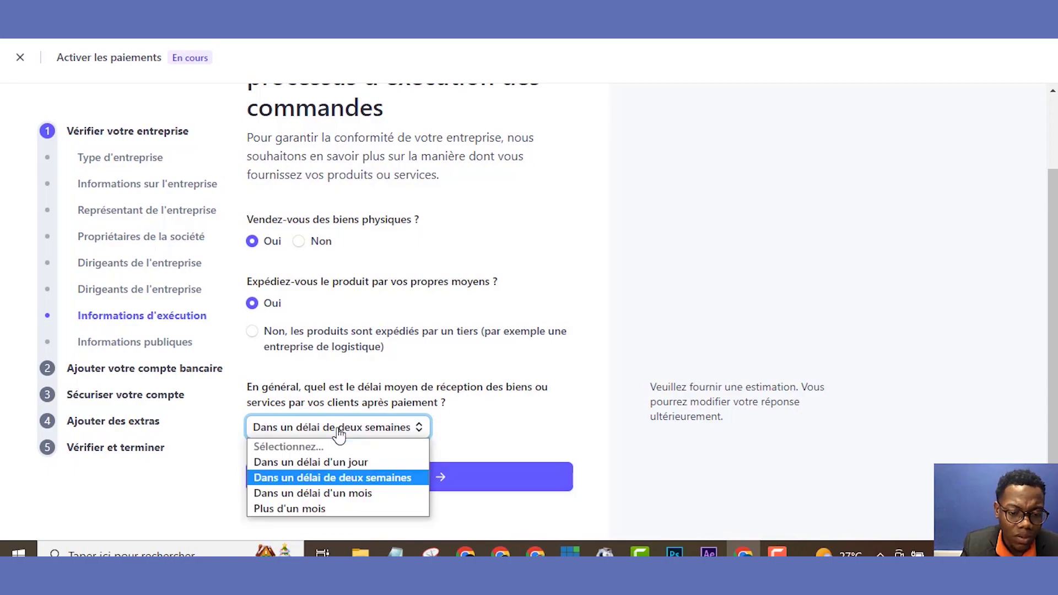
pyautogui.click(320, 497)
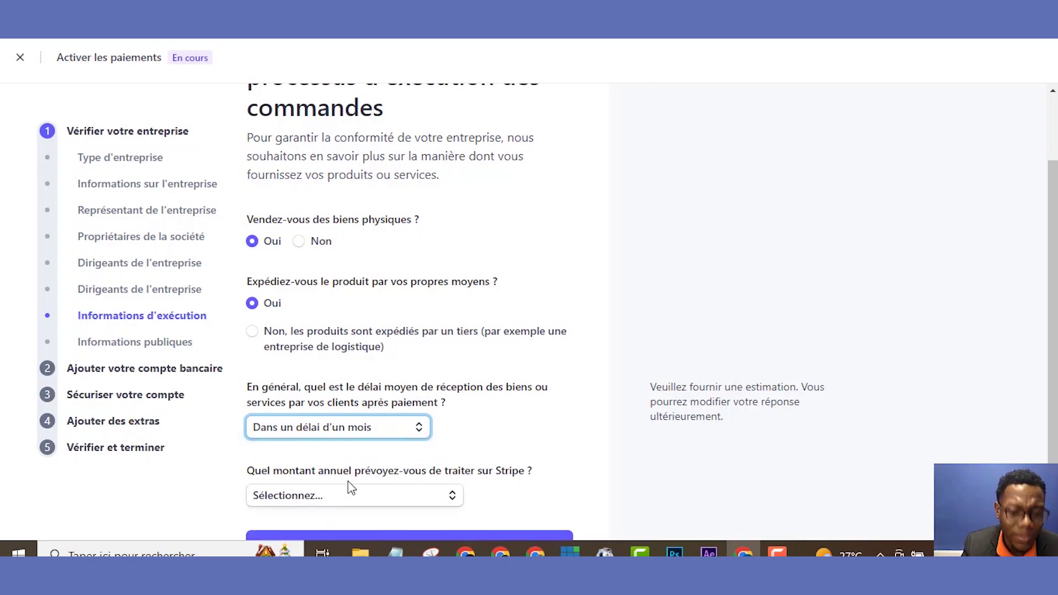
# - Set expected annual volume to £1,000,000–£5,000,000 and submit the fulfilment answers
pyautogui.click(408, 501)
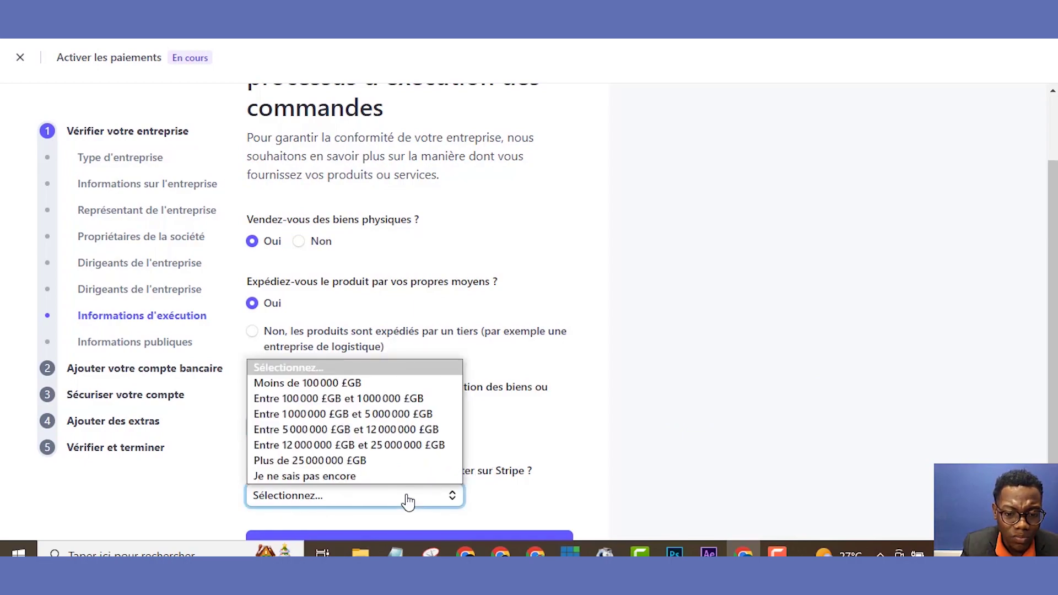
pyautogui.click(405, 419)
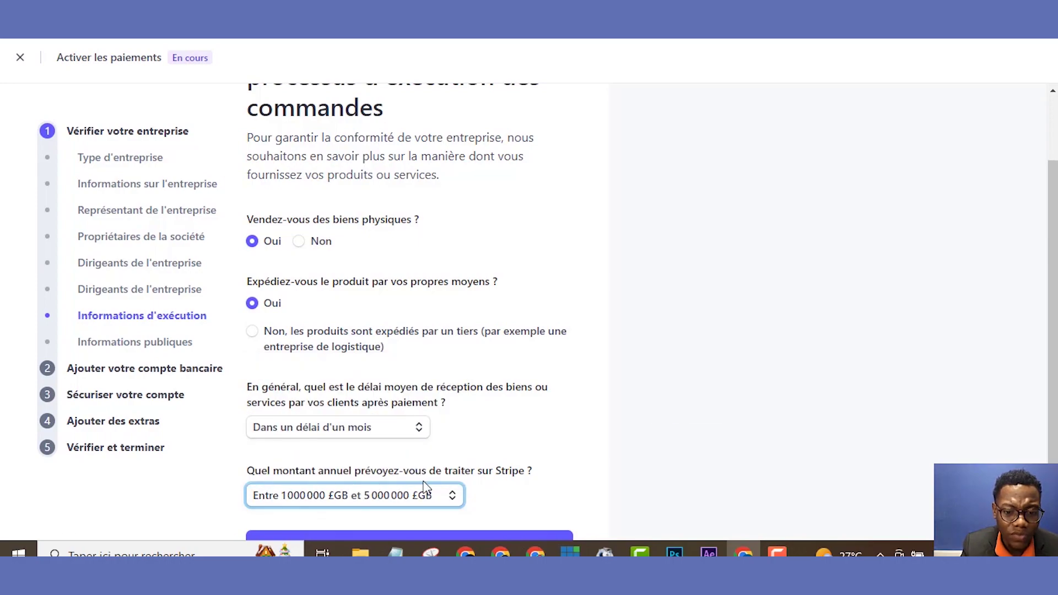
pyautogui.scroll(-2, 610, 479)
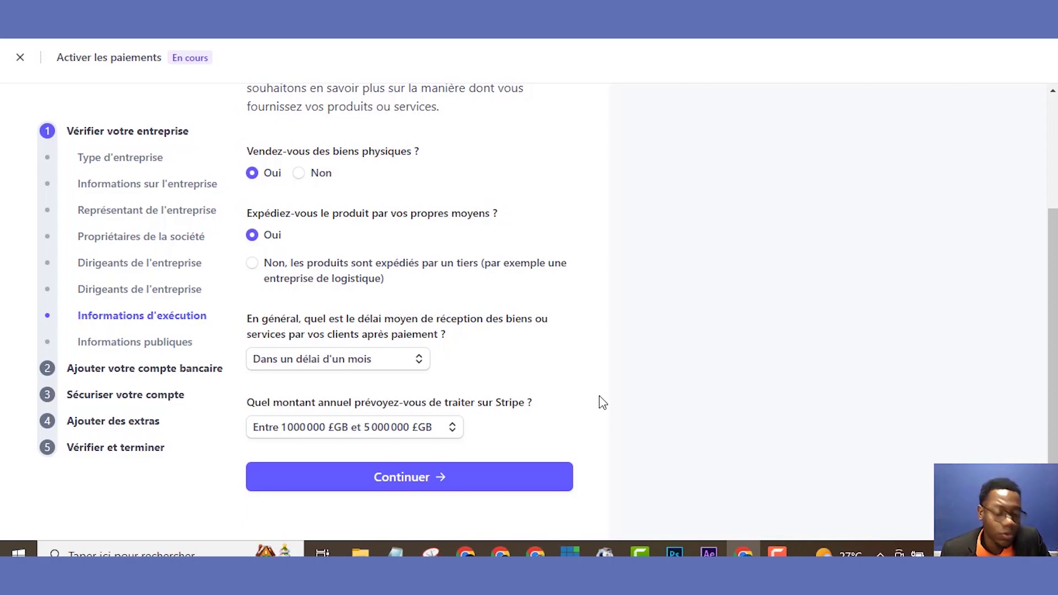
pyautogui.click(349, 430)
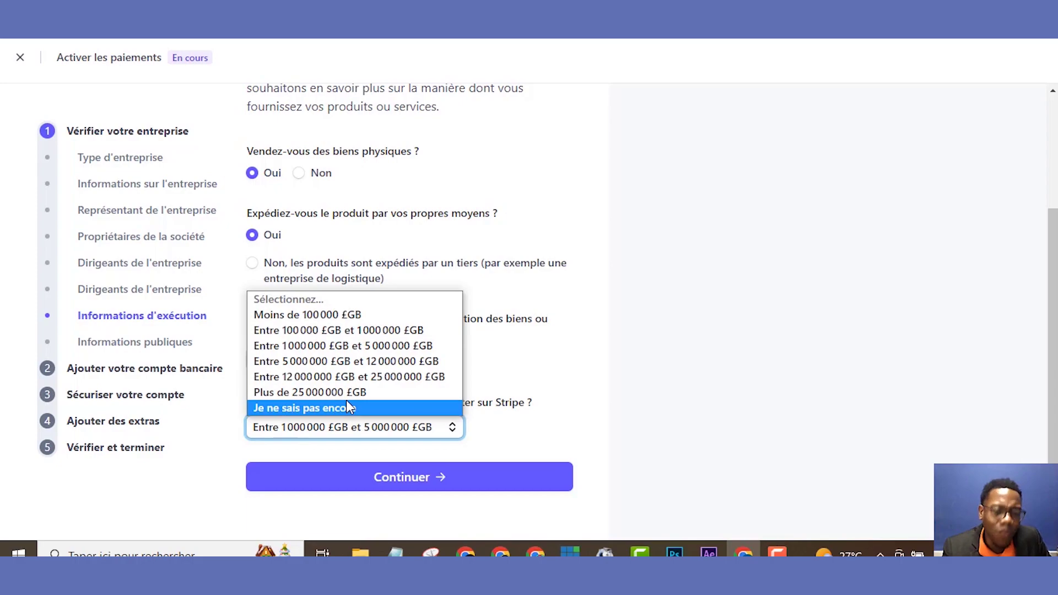
pyautogui.click(327, 450)
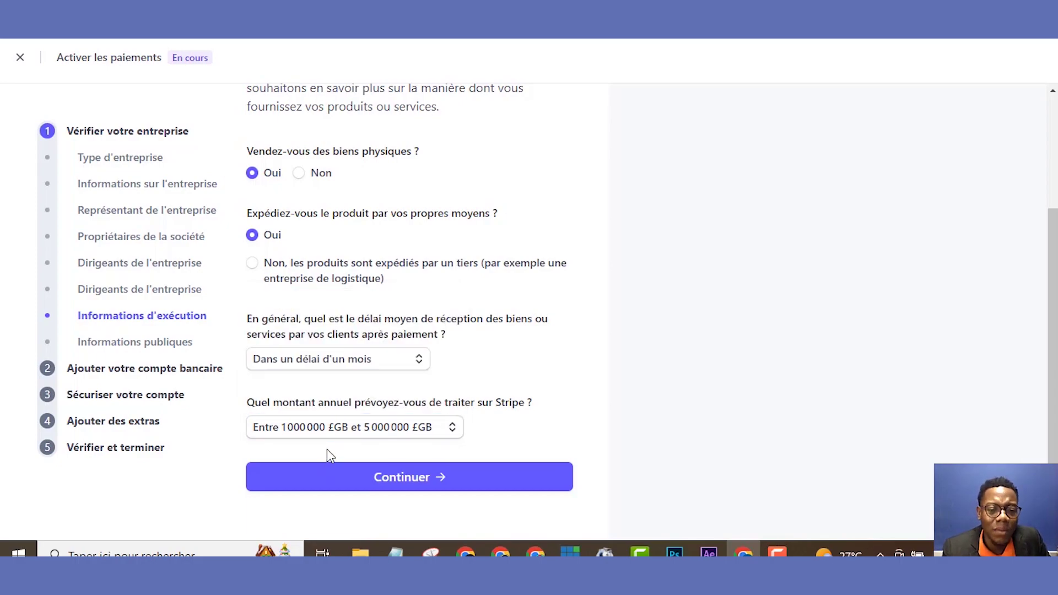
pyautogui.click(388, 481)
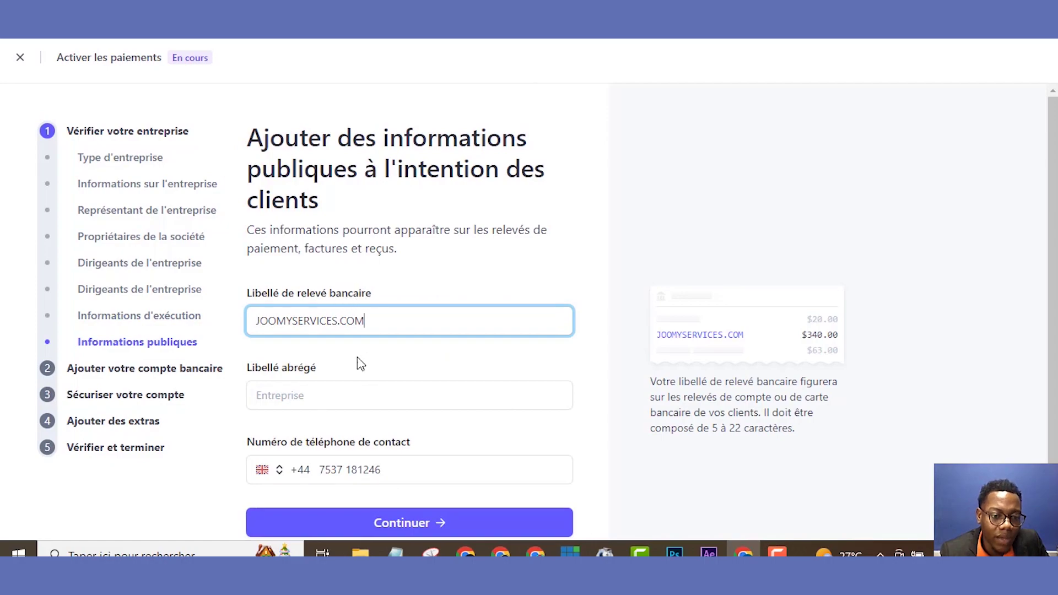
# - Enter JOOMY as the short statement descriptor (Libellé abrégé) and submit the public information
pyautogui.click(339, 388)
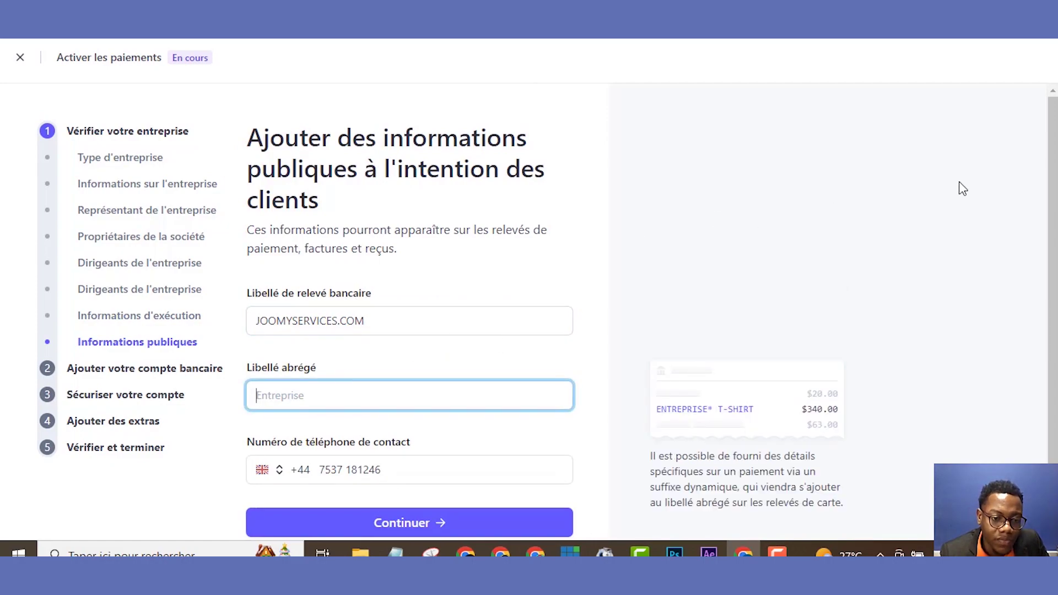
pyautogui.click(671, 293)
pyautogui.scroll(-1, 671, 293)
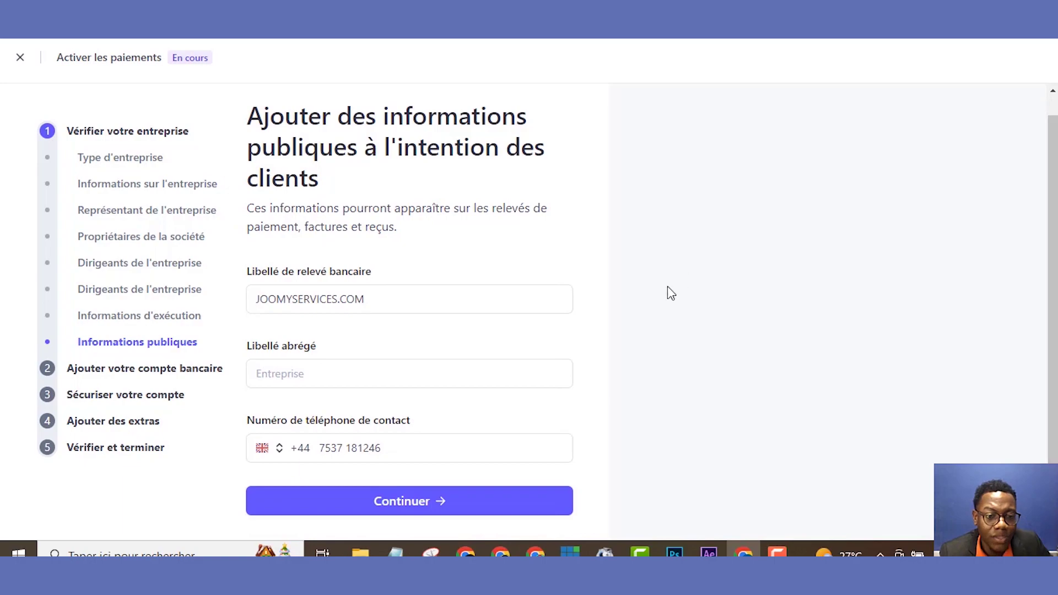
pyautogui.click(465, 309)
pyautogui.click(300, 375)
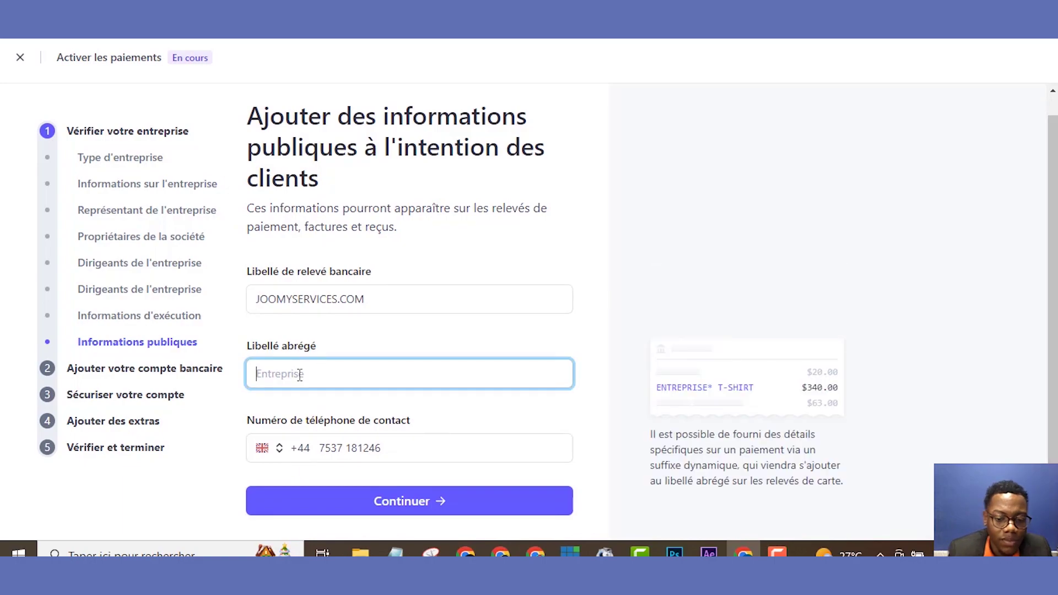
pyautogui.write('j')
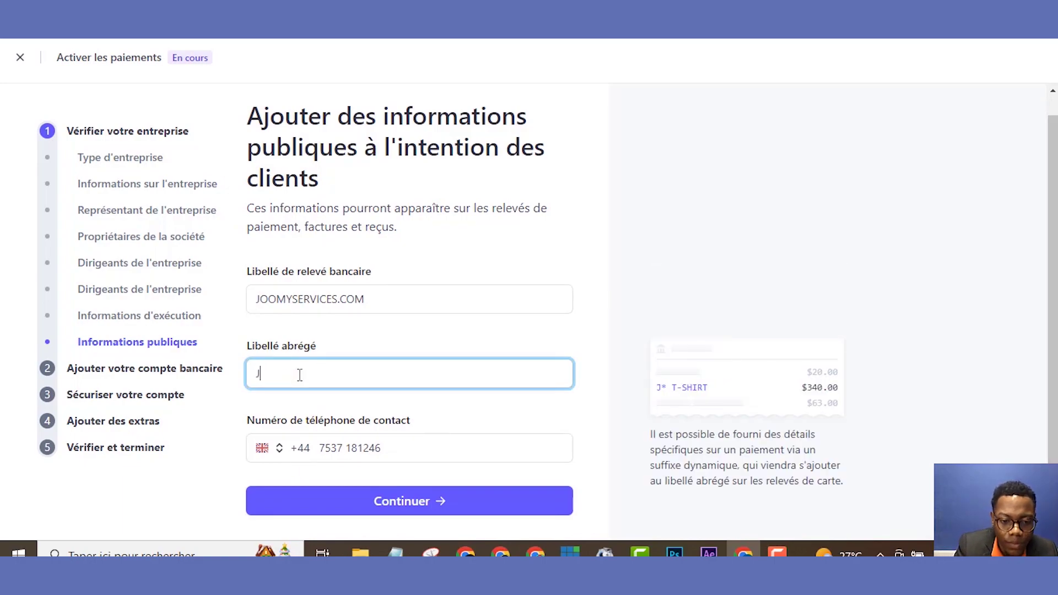
pyautogui.write('oomy')
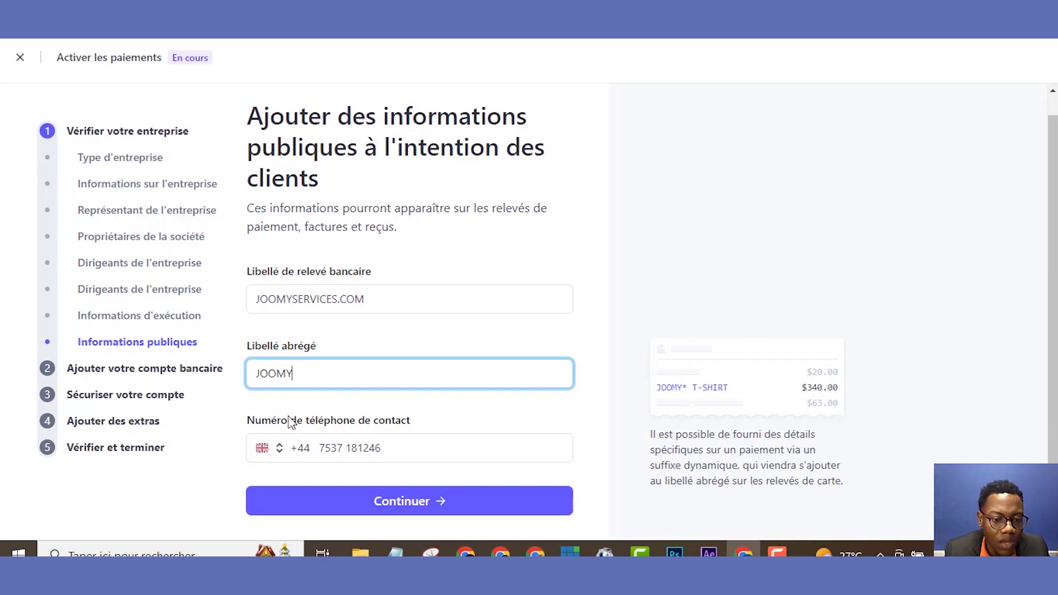
pyautogui.click(342, 449)
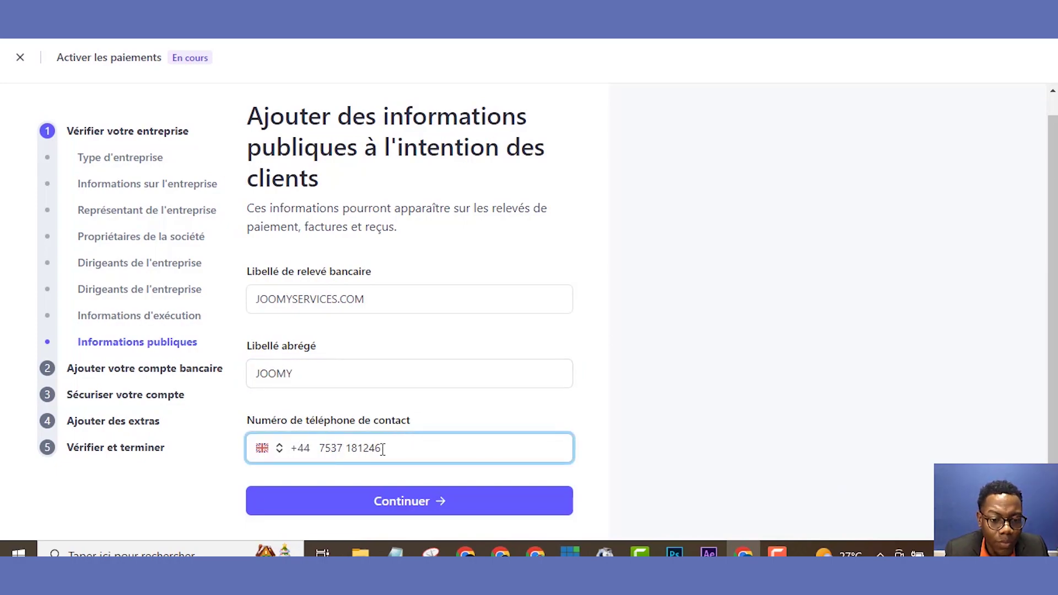
pyautogui.click(420, 507)
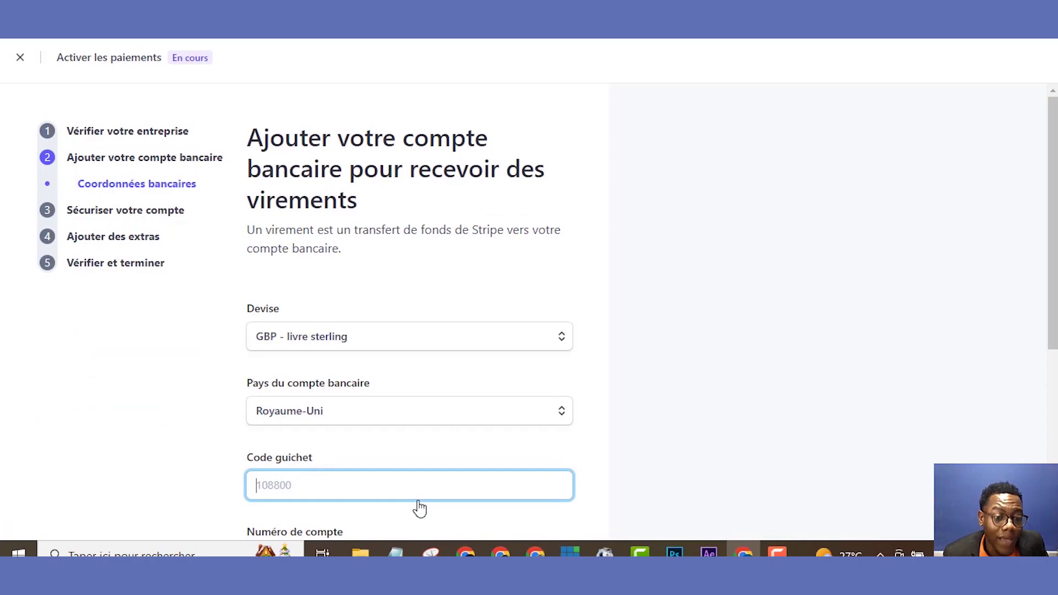
# - Leave the sort code and account number fields empty and continue past the bank details
pyautogui.moveTo(1053, 240); pyautogui.dragTo(1053, 303)
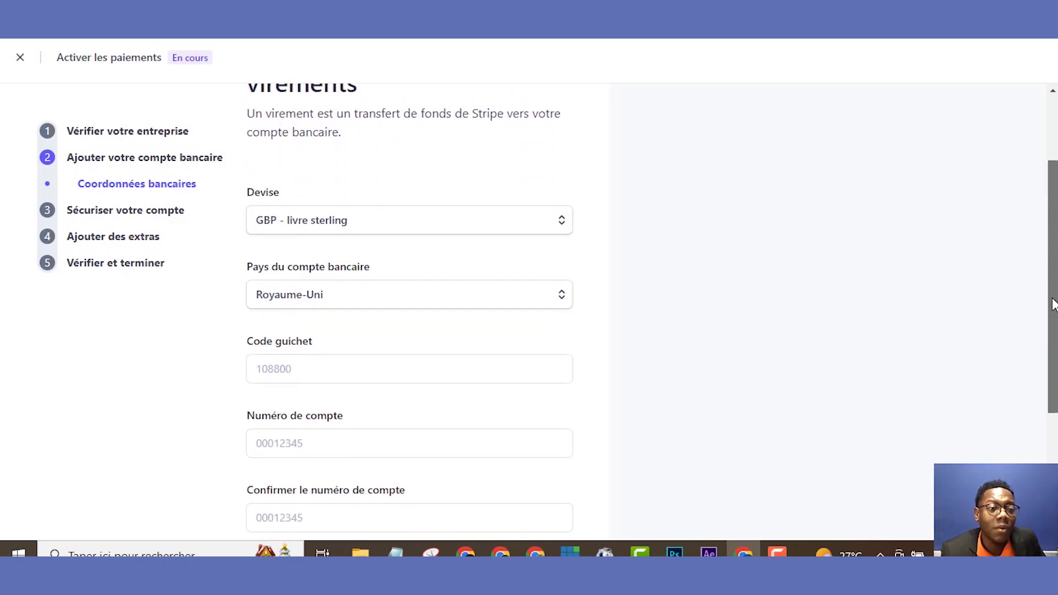
pyautogui.moveTo(1054, 302); pyautogui.dragTo(1051, 322)
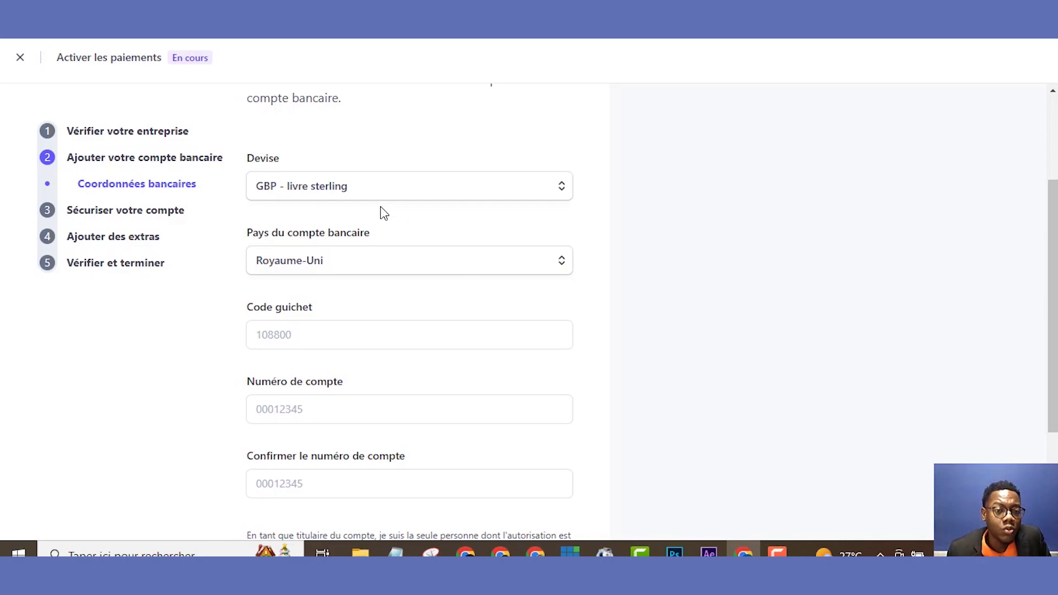
pyautogui.click(360, 331)
pyautogui.click(335, 422)
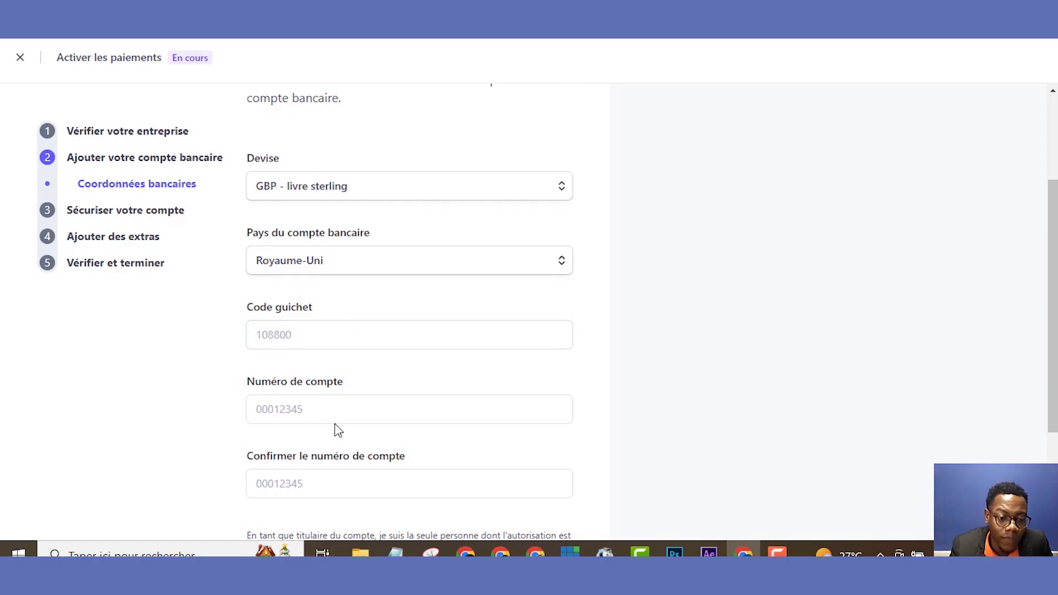
pyautogui.click(329, 493)
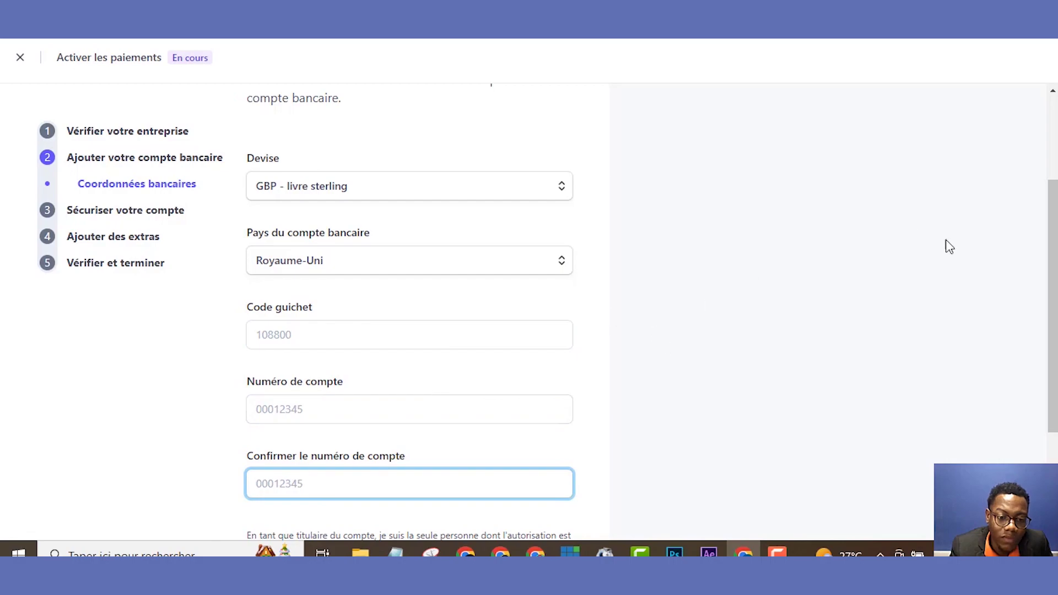
pyautogui.moveTo(1050, 230); pyautogui.dragTo(1049, 298)
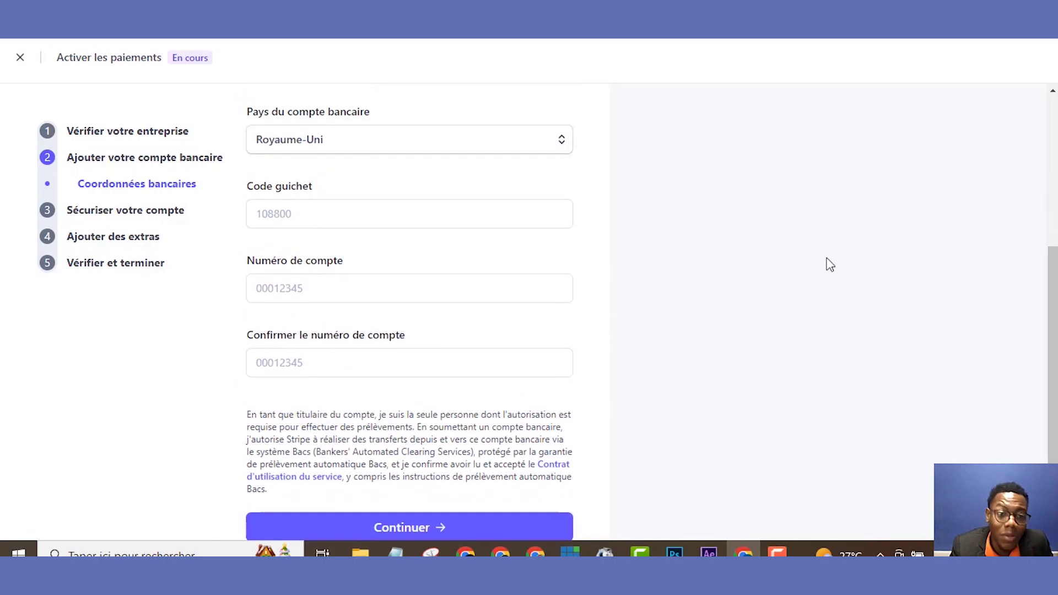
pyautogui.click(466, 218)
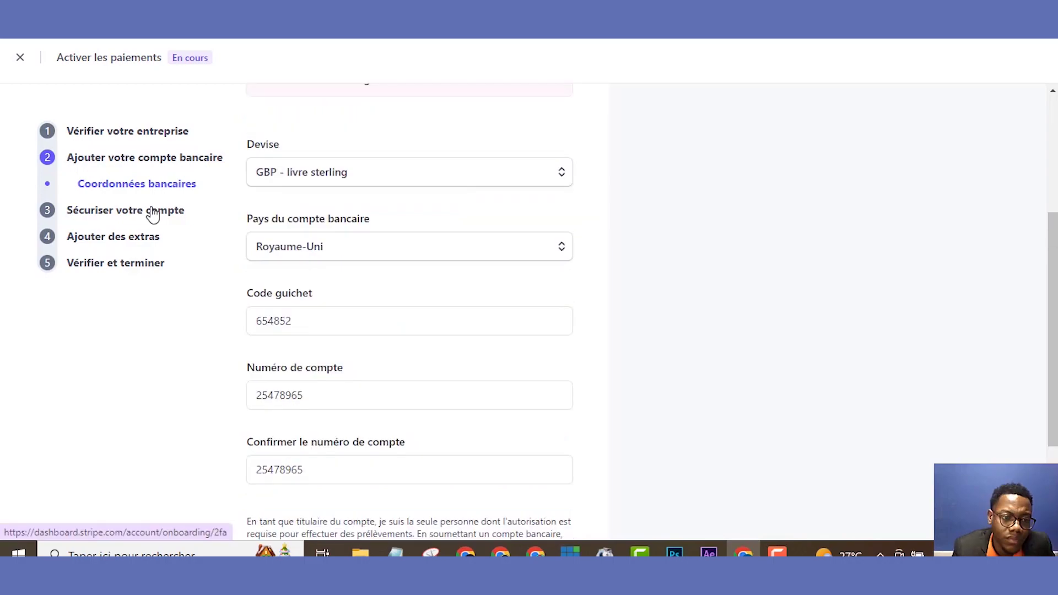
pyautogui.click(154, 213)
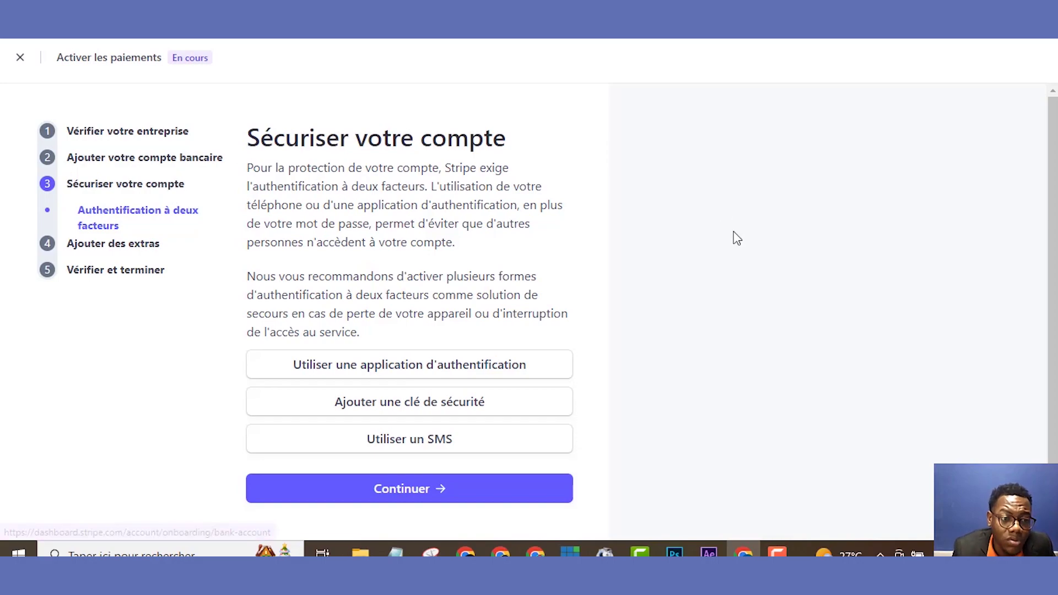
# - Jump ahead to the tax calculation extras step, then return to account security
pyautogui.scroll(-1, 1053, 298)
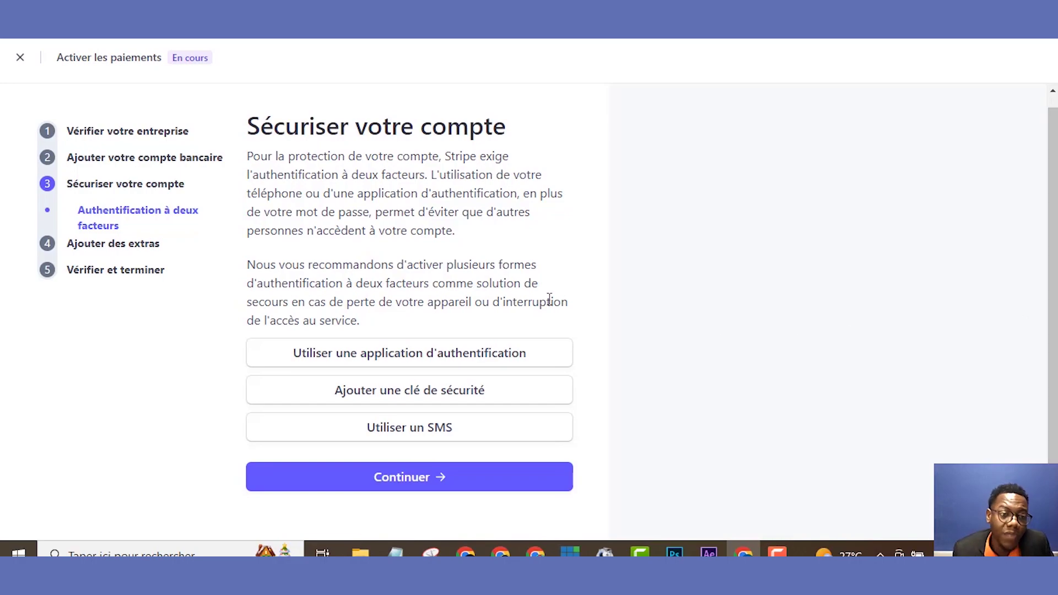
pyautogui.click(160, 253)
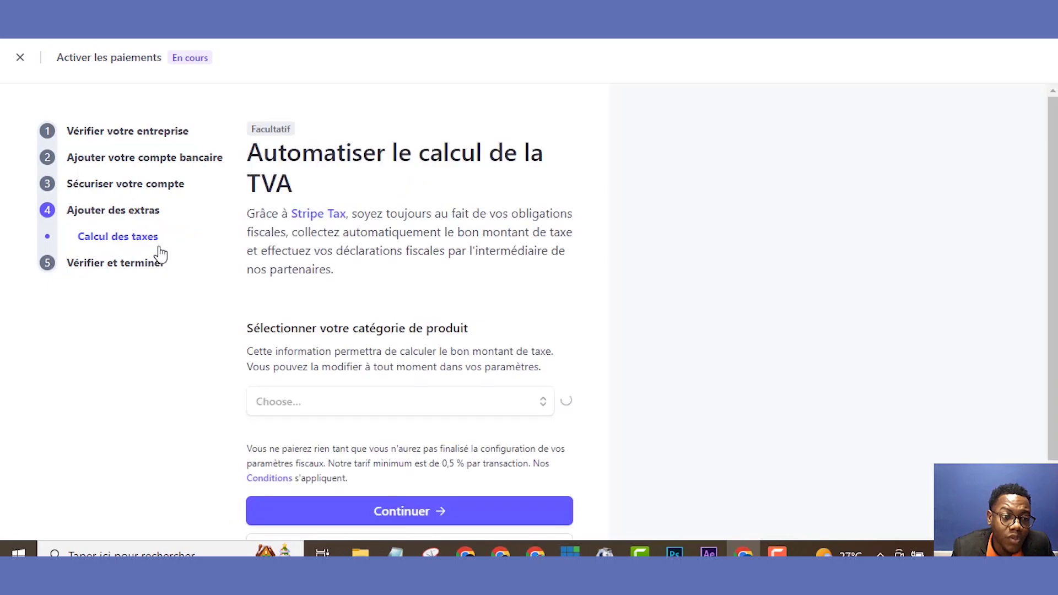
pyautogui.click(130, 189)
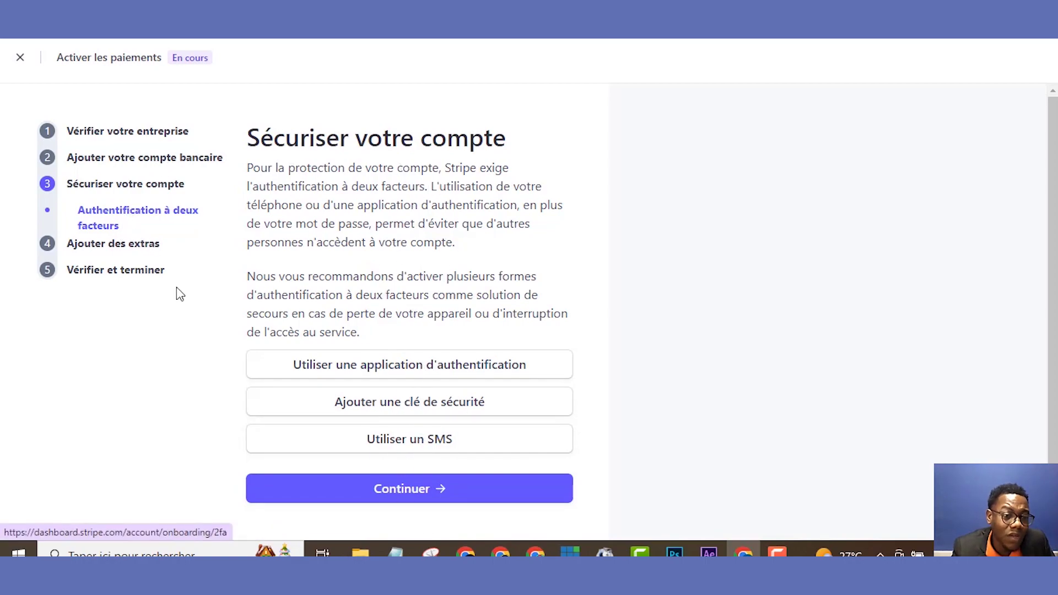
# - Go back to the TVA tax step and open the Vérifier et terminer review summary
pyautogui.click(161, 253)
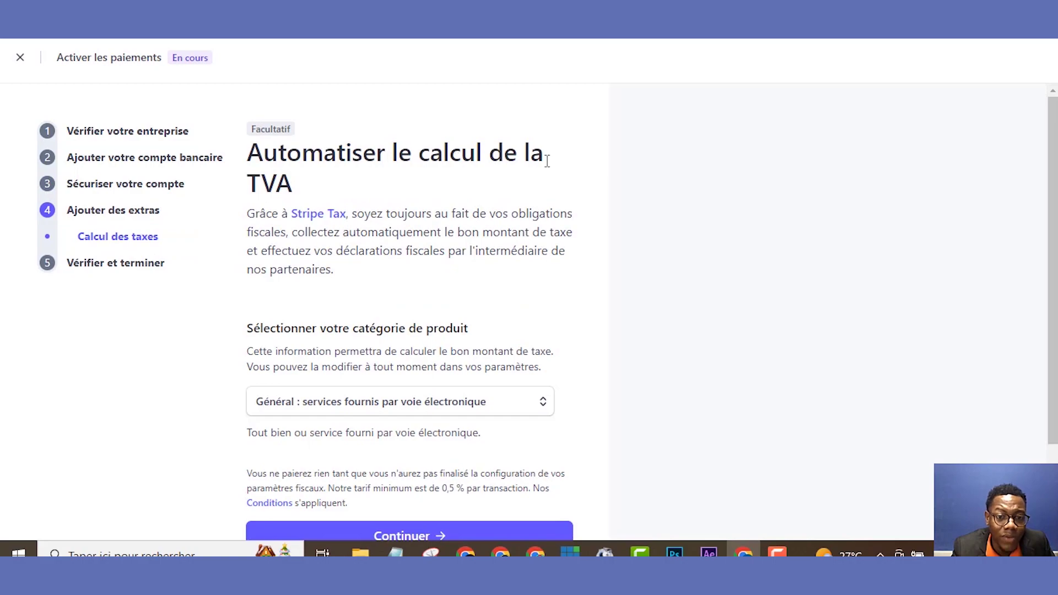
pyautogui.scroll(-2, 810, 299)
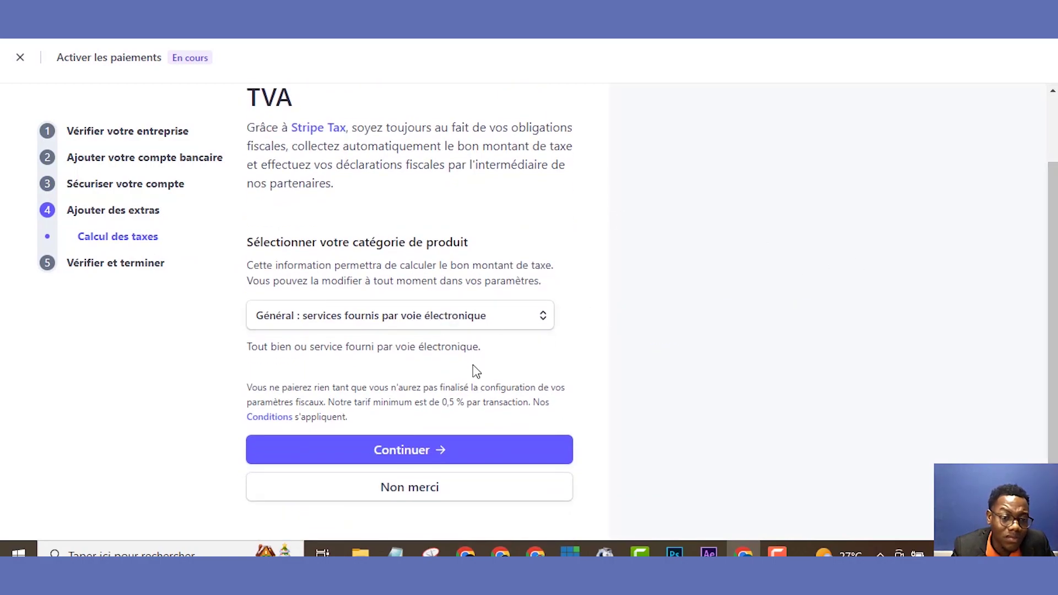
pyautogui.click(143, 271)
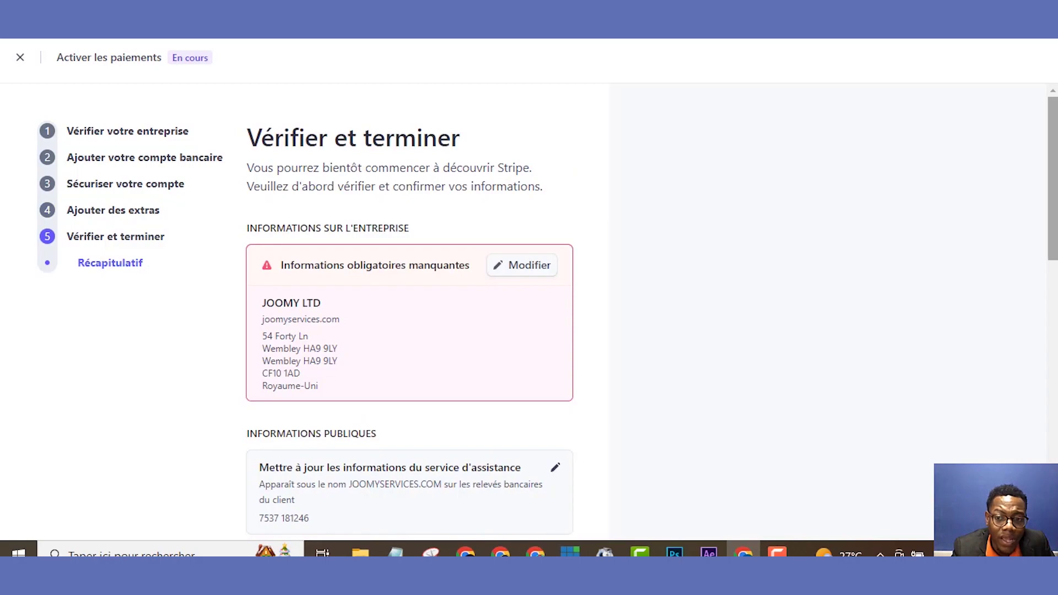
pyautogui.moveTo(1055, 160); pyautogui.dragTo(1042, 394)
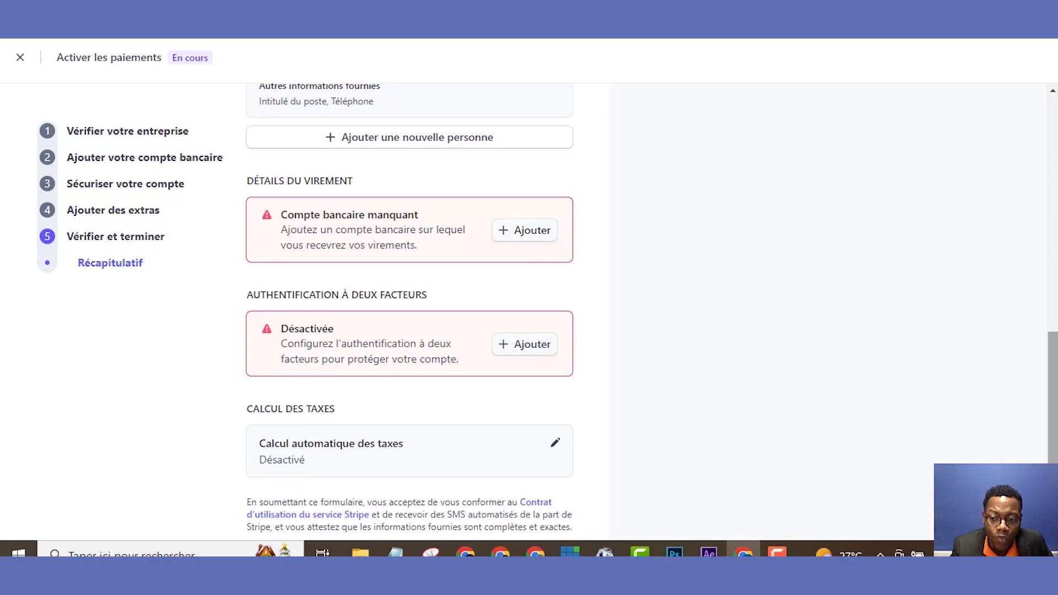
pyautogui.moveTo(1053, 350); pyautogui.dragTo(1053, 382)
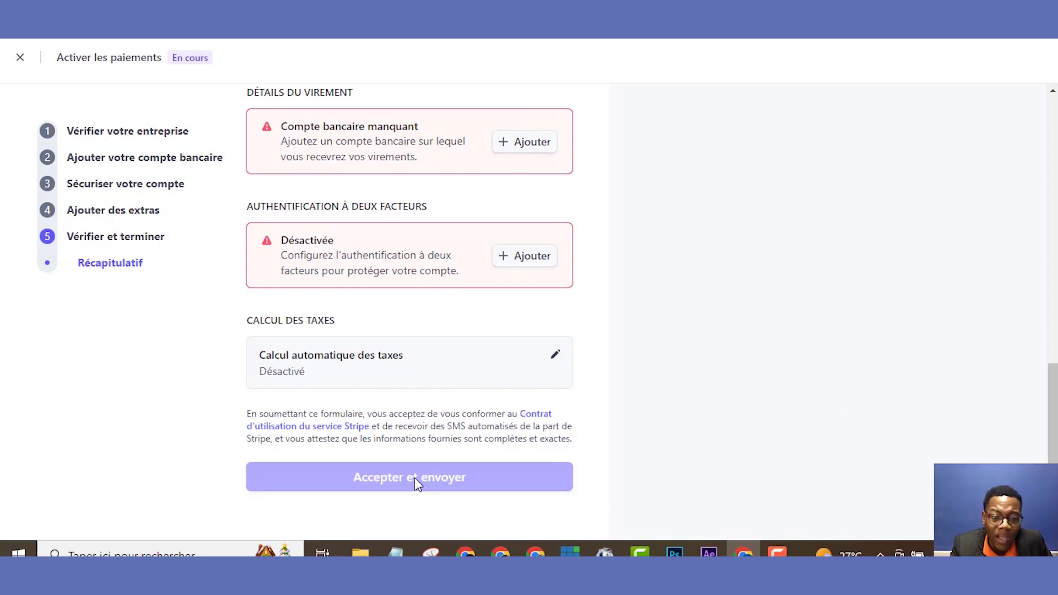
pyautogui.moveTo(1053, 411); pyautogui.dragTo(1053, 171)
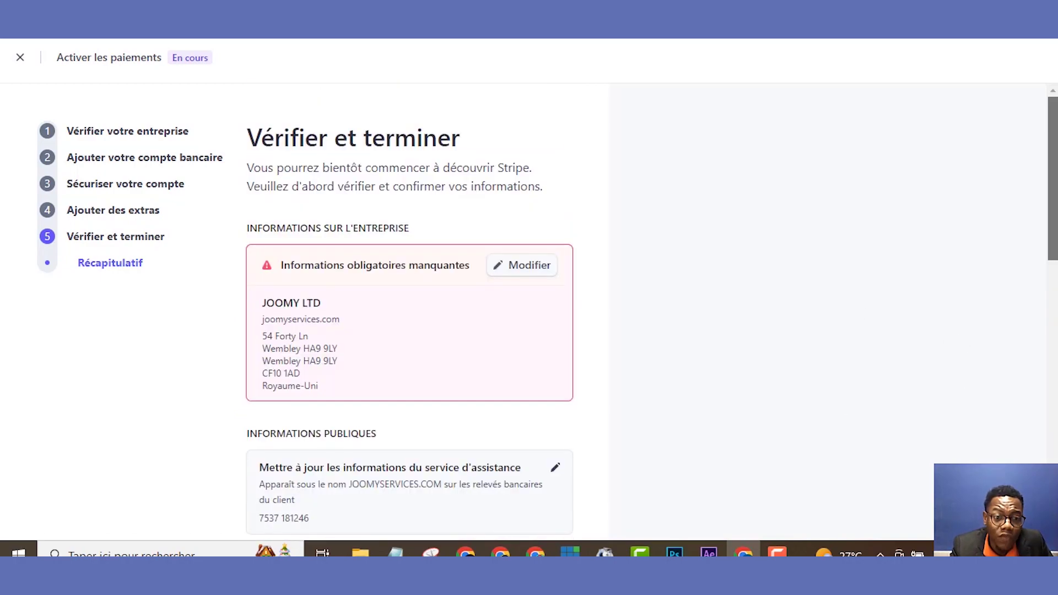
pyautogui.scroll(-10, 409, 309)
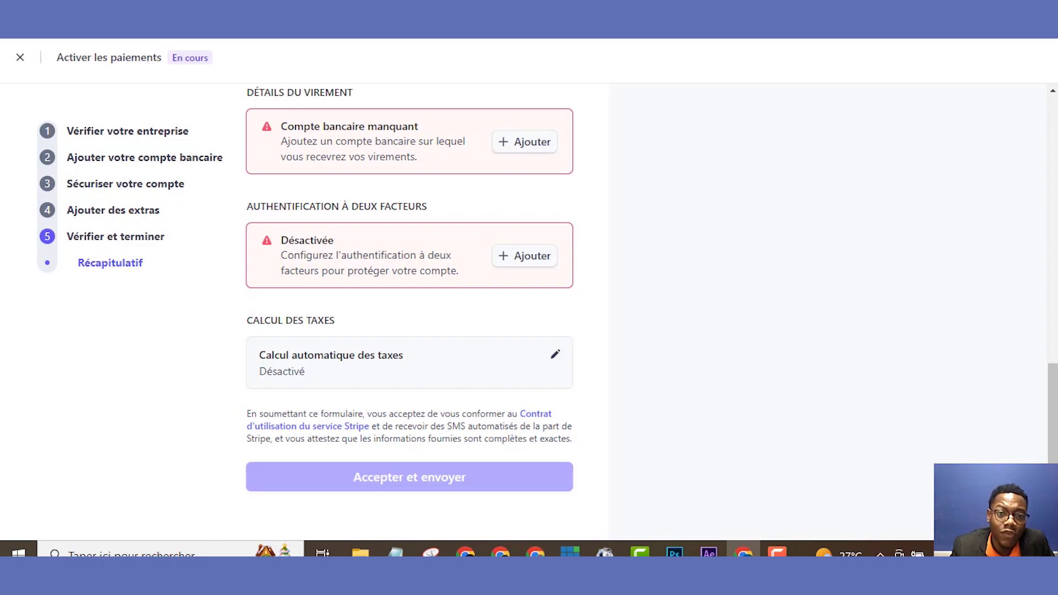
pyautogui.hotkey('ctrl', 't')
# - Load the JOOMY Services site and open its Mentions légales page to read the registration details
pyautogui.write('JO')
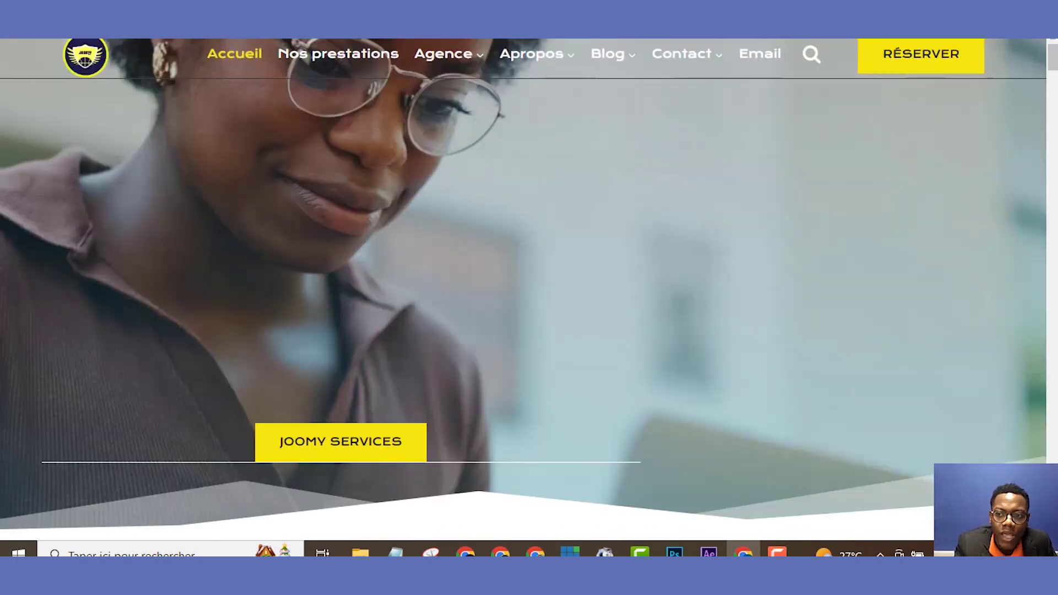
pyautogui.scroll(-5, 529, 286)
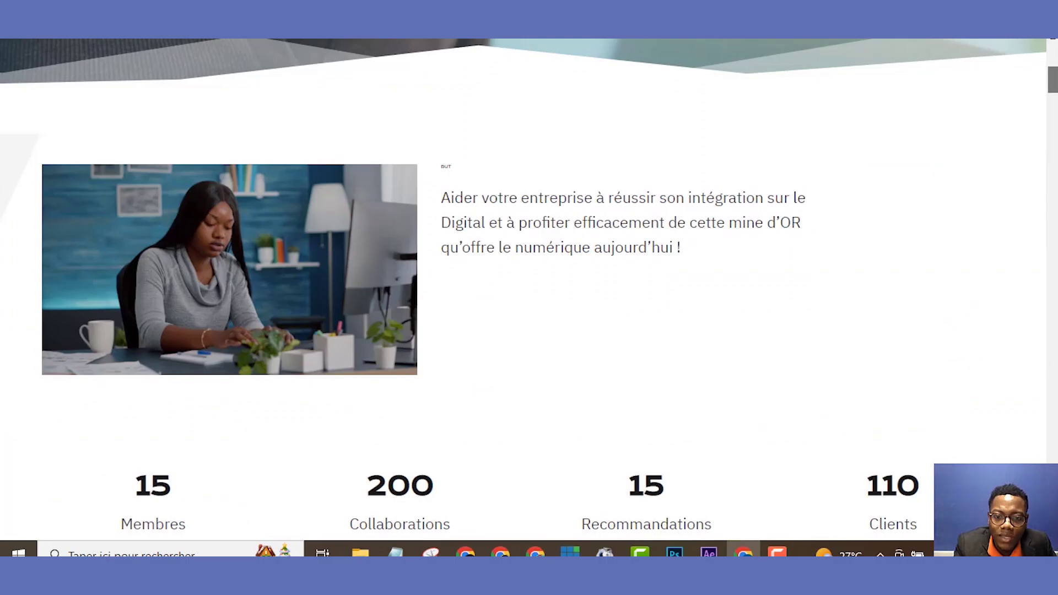
pyautogui.scroll(-15, 529, 287)
pyautogui.scroll(-10, 529, 286)
pyautogui.scroll(-6, 825, 373)
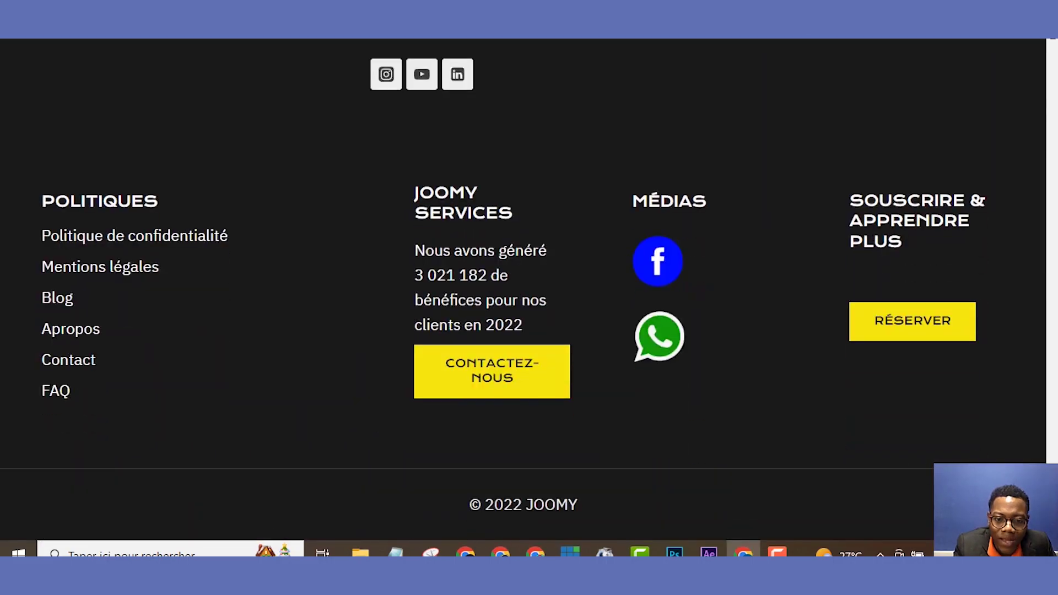
pyautogui.click(122, 269)
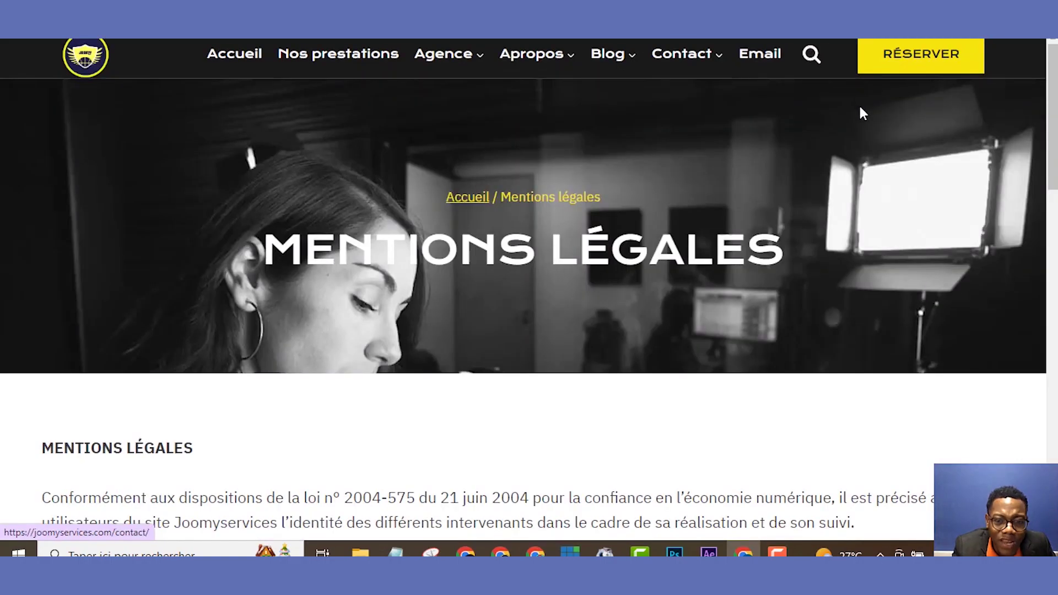
pyautogui.moveTo(1056, 102); pyautogui.dragTo(1050, 219)
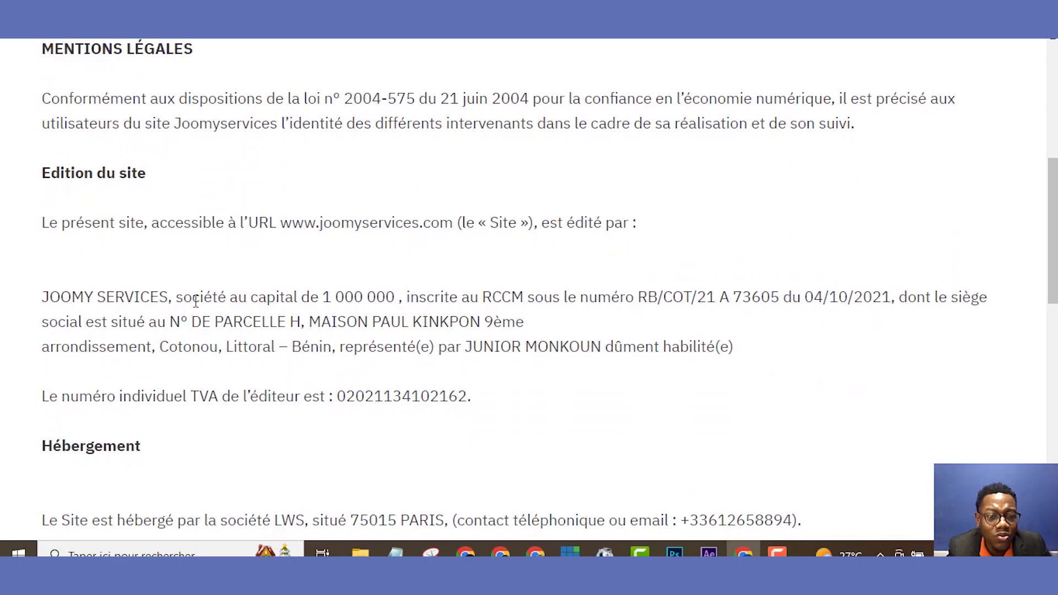
pyautogui.moveTo(1053, 232); pyautogui.dragTo(1052, 393)
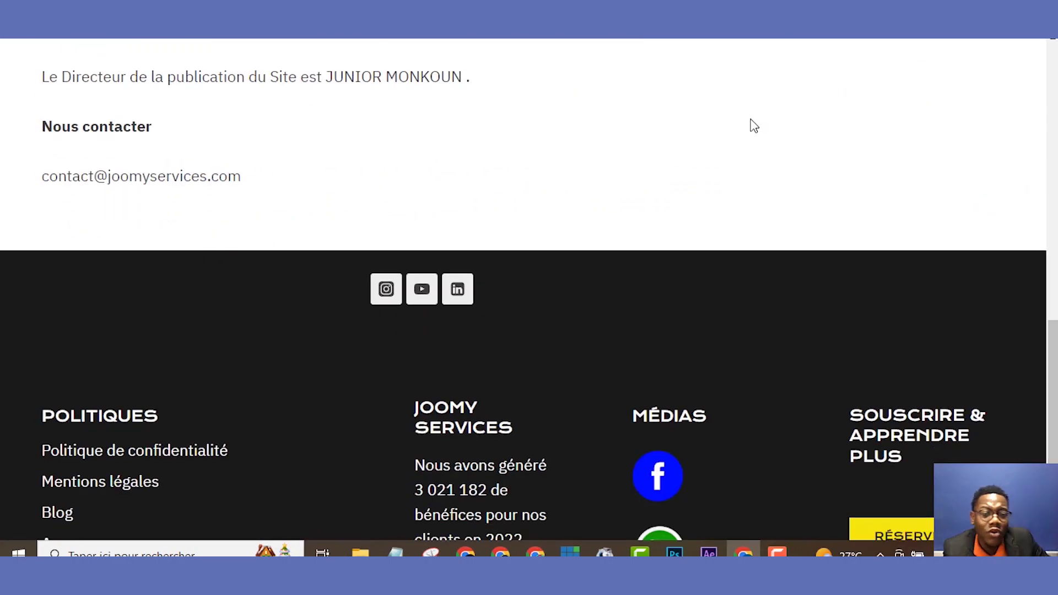